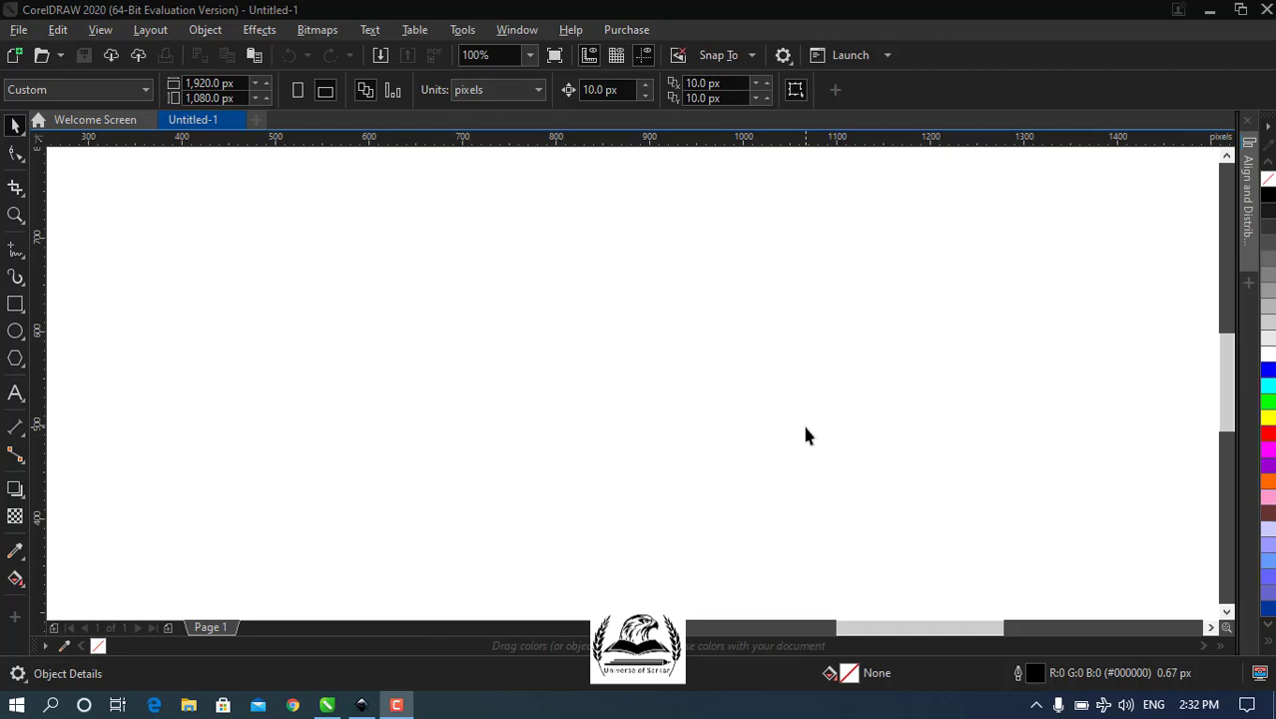
# - Show the Windows input-language list from the ENG indicator over CorelDRAW's blank page
pyautogui.click(1153, 705)
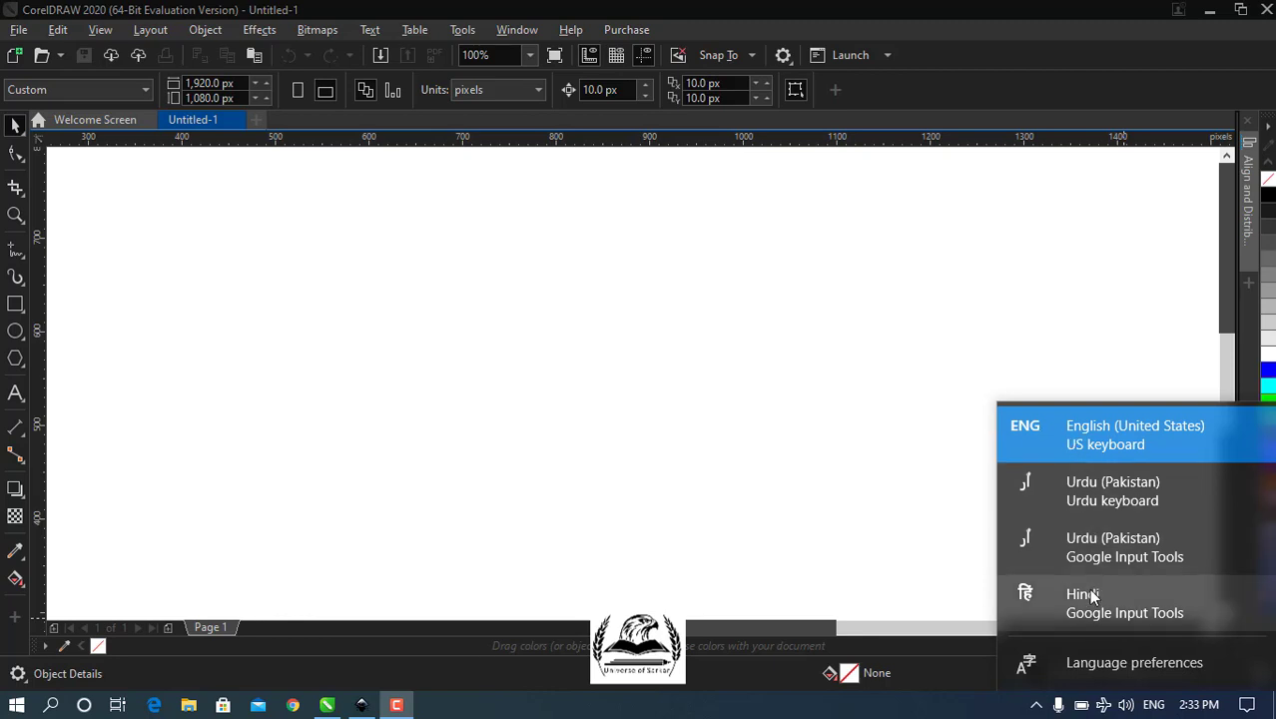
# - Switch to Hindi Google Input Tools and type हिंदी as text left of page centre
pyautogui.click(1068, 611)
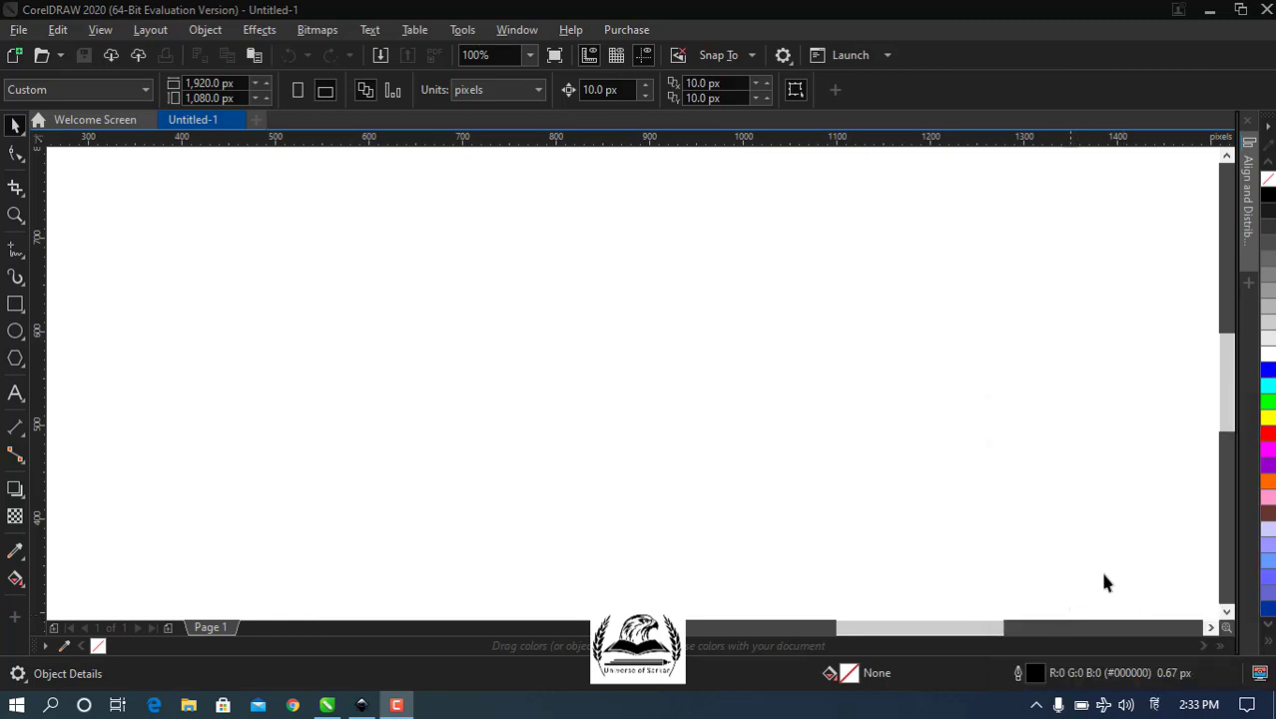
pyautogui.click(15, 393)
pyautogui.click(427, 354)
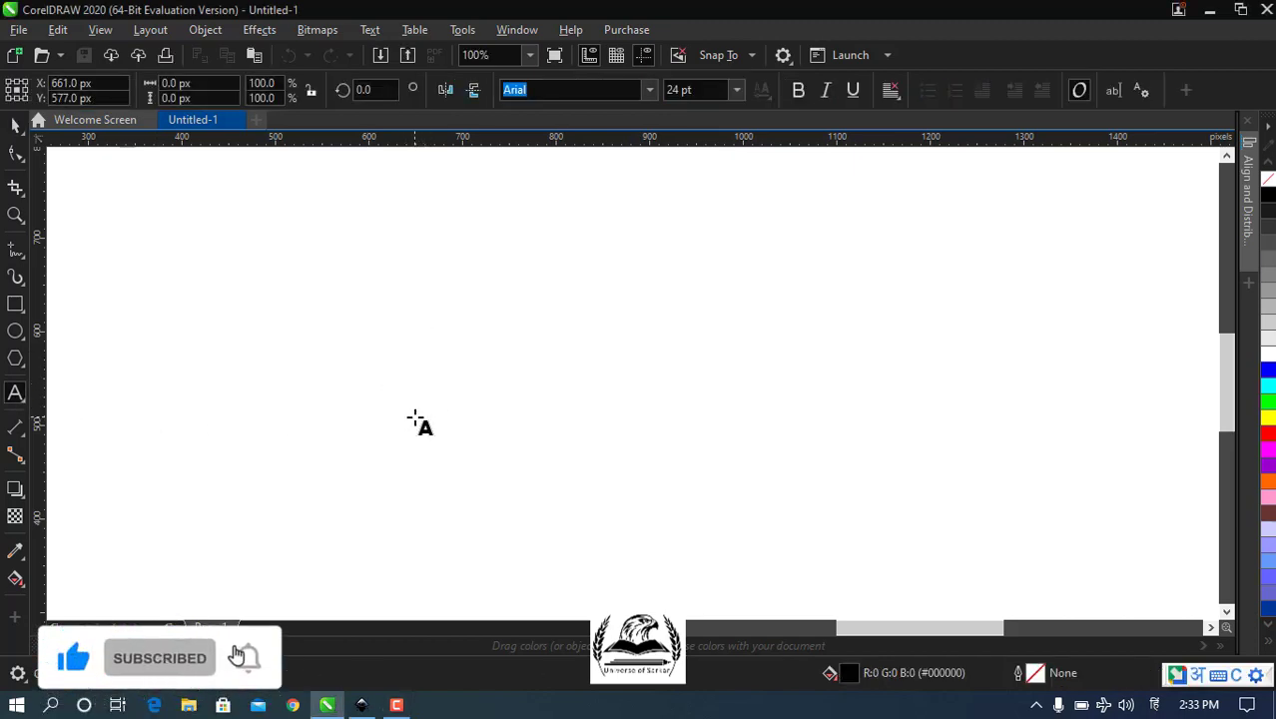
pyautogui.write('hind')
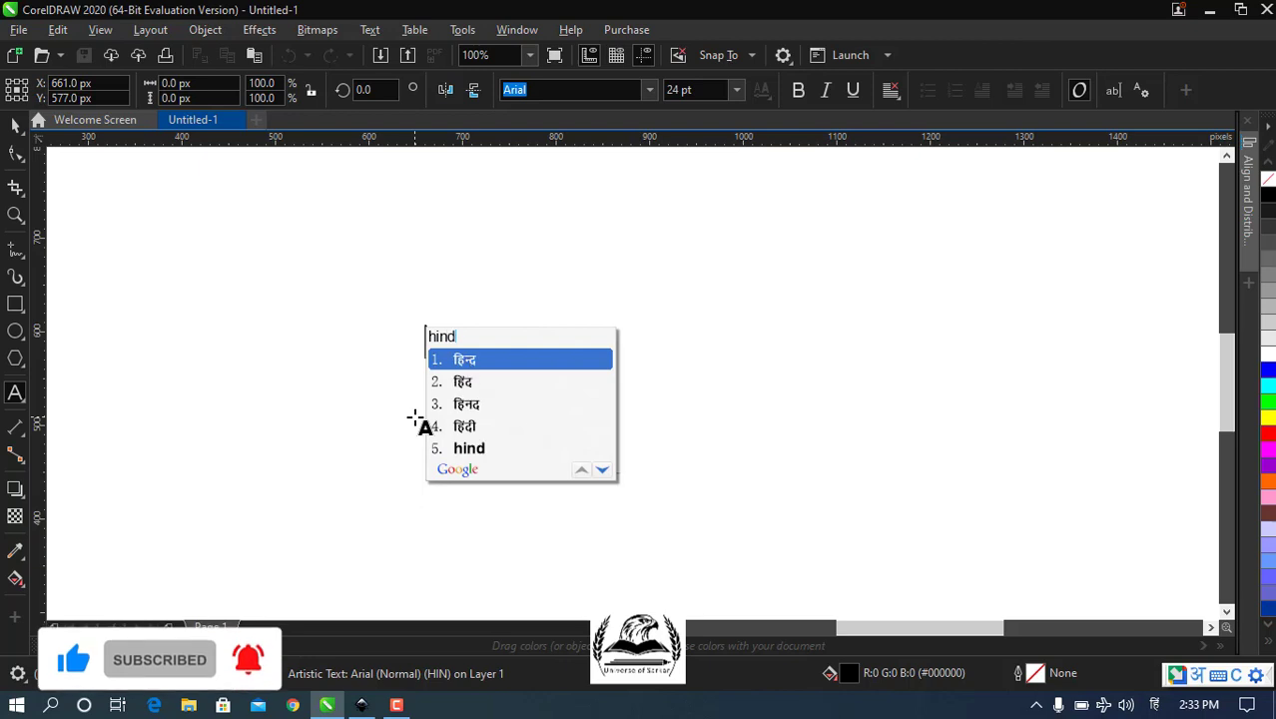
pyautogui.write('i')
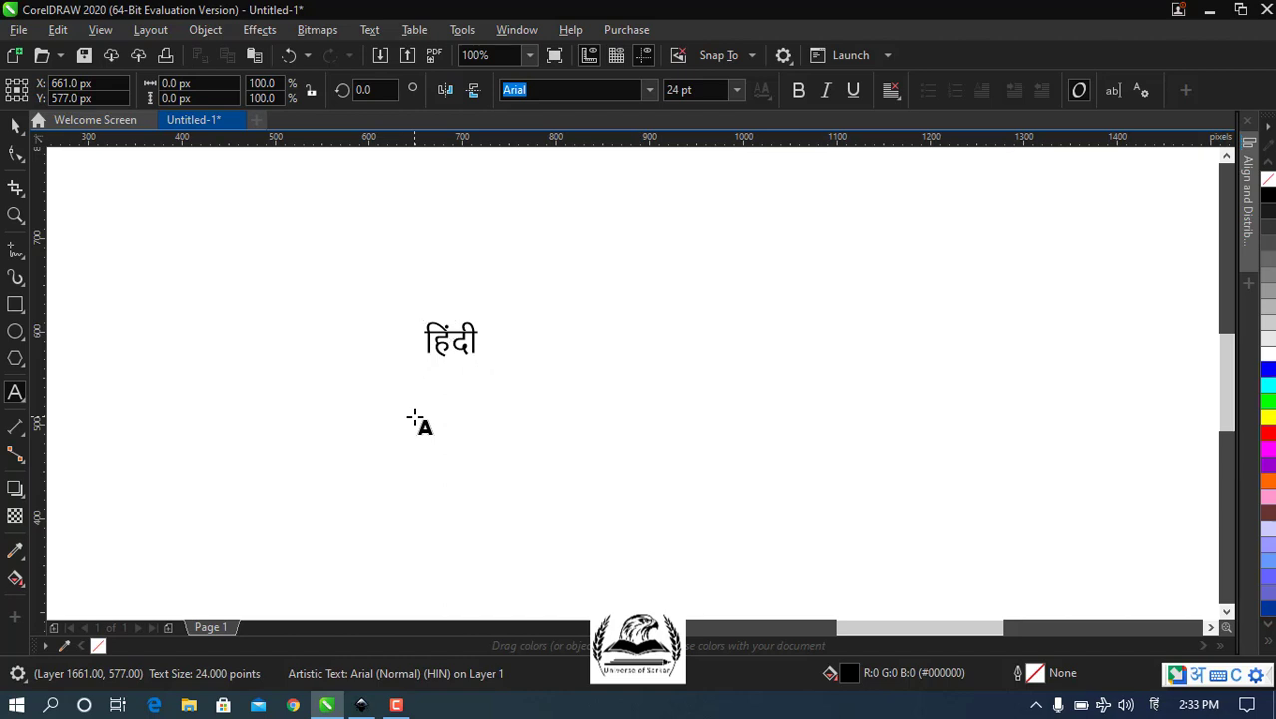
pyautogui.hotkey('ctrl', 'a')
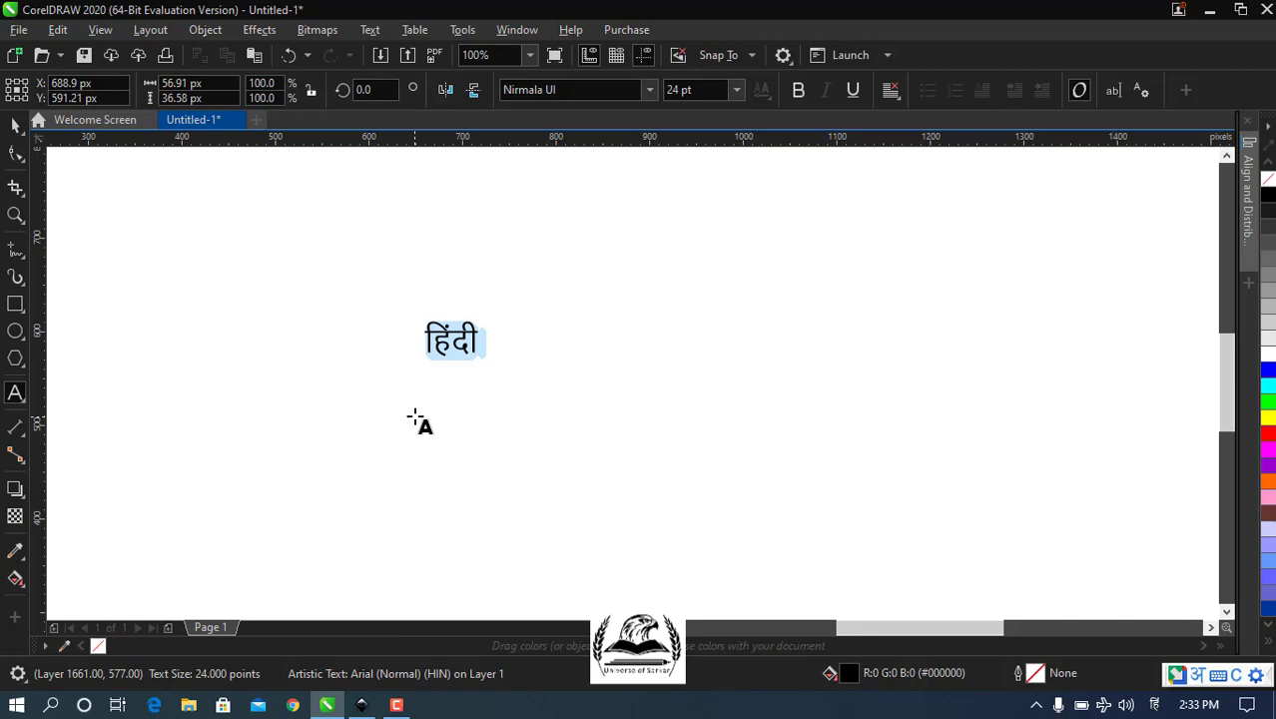
pyautogui.hotkey('ctrl', 'shift', 'f')
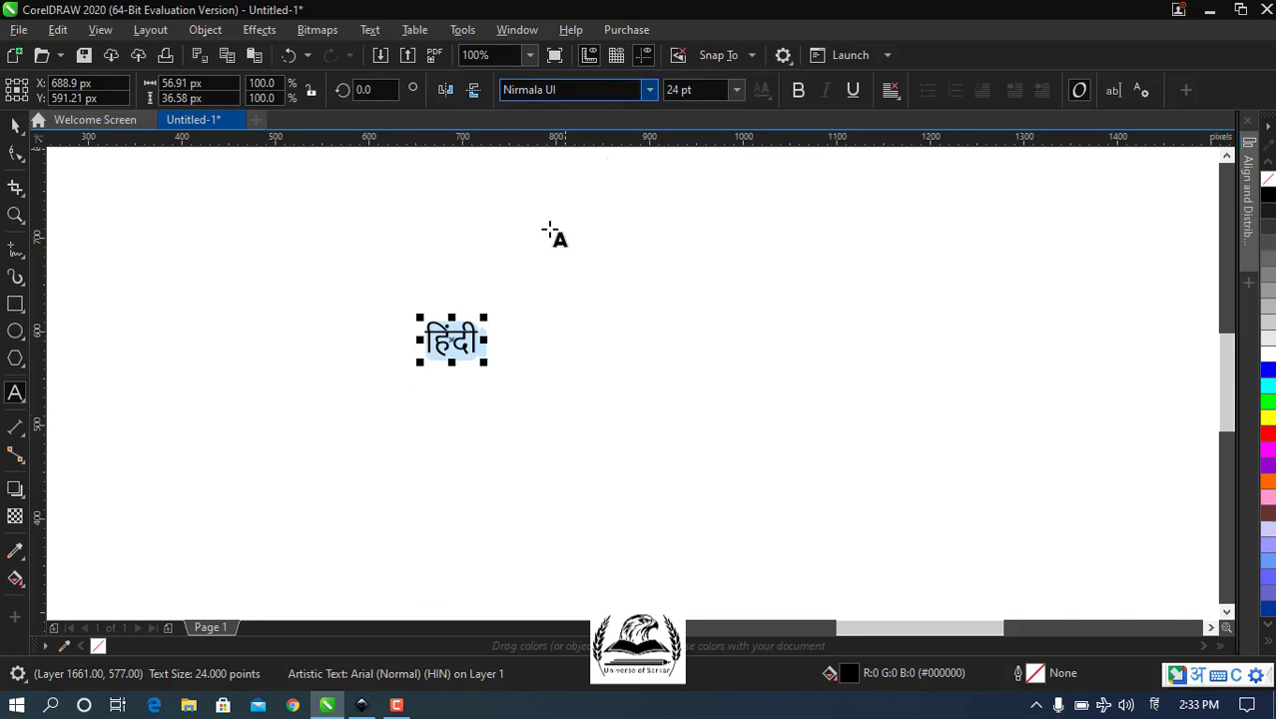
pyautogui.press('Return')
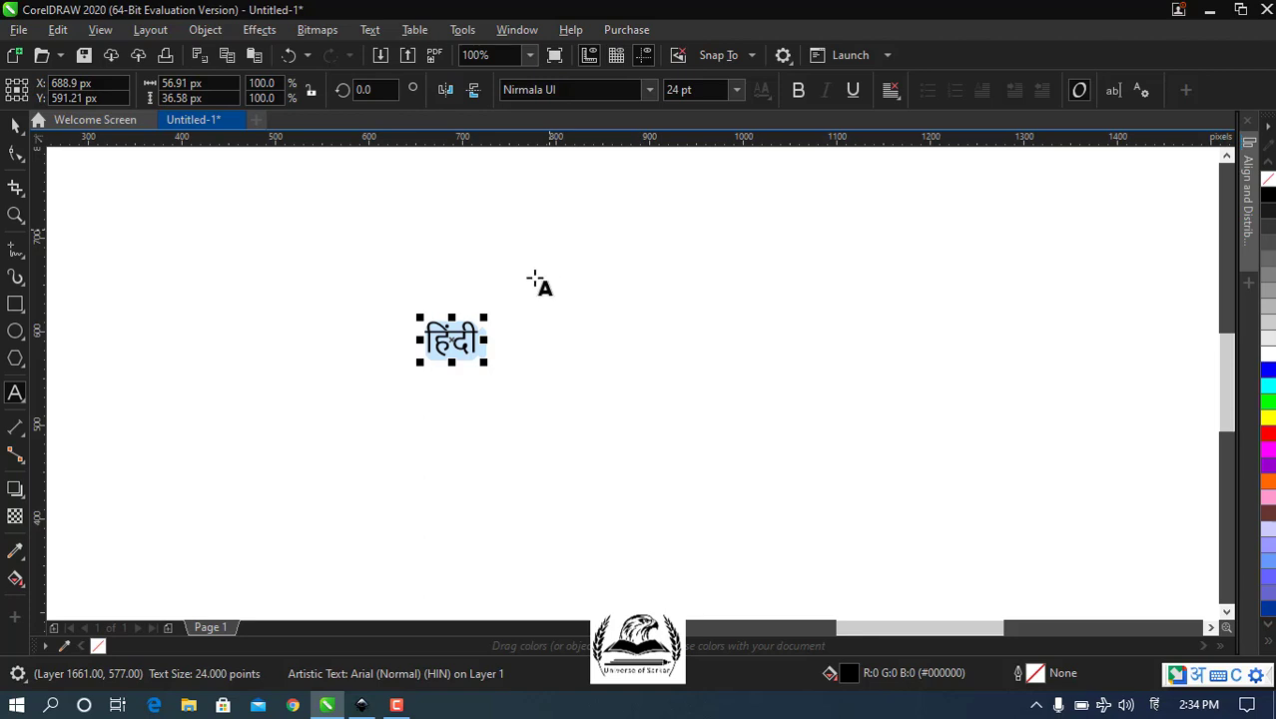
# - Type the Hindi word सूरज to the right of हिंदी, then show the input-language list
pyautogui.click(543, 341)
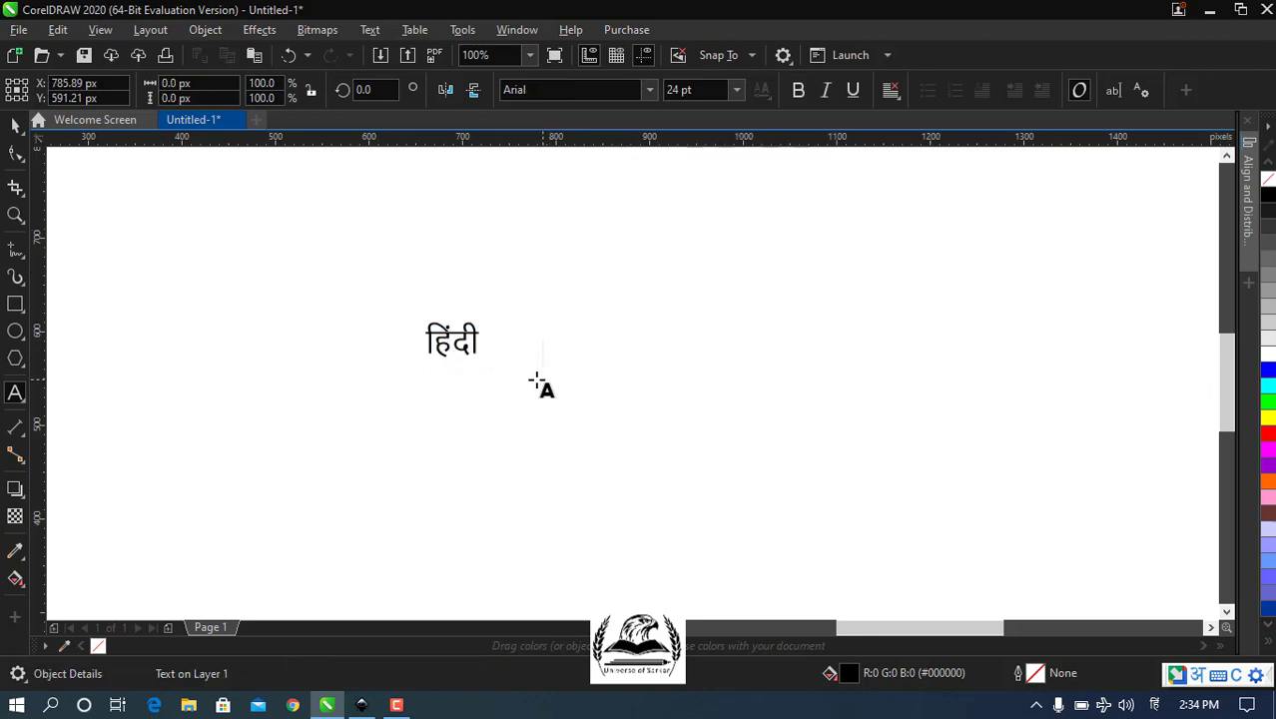
pyautogui.write('su')
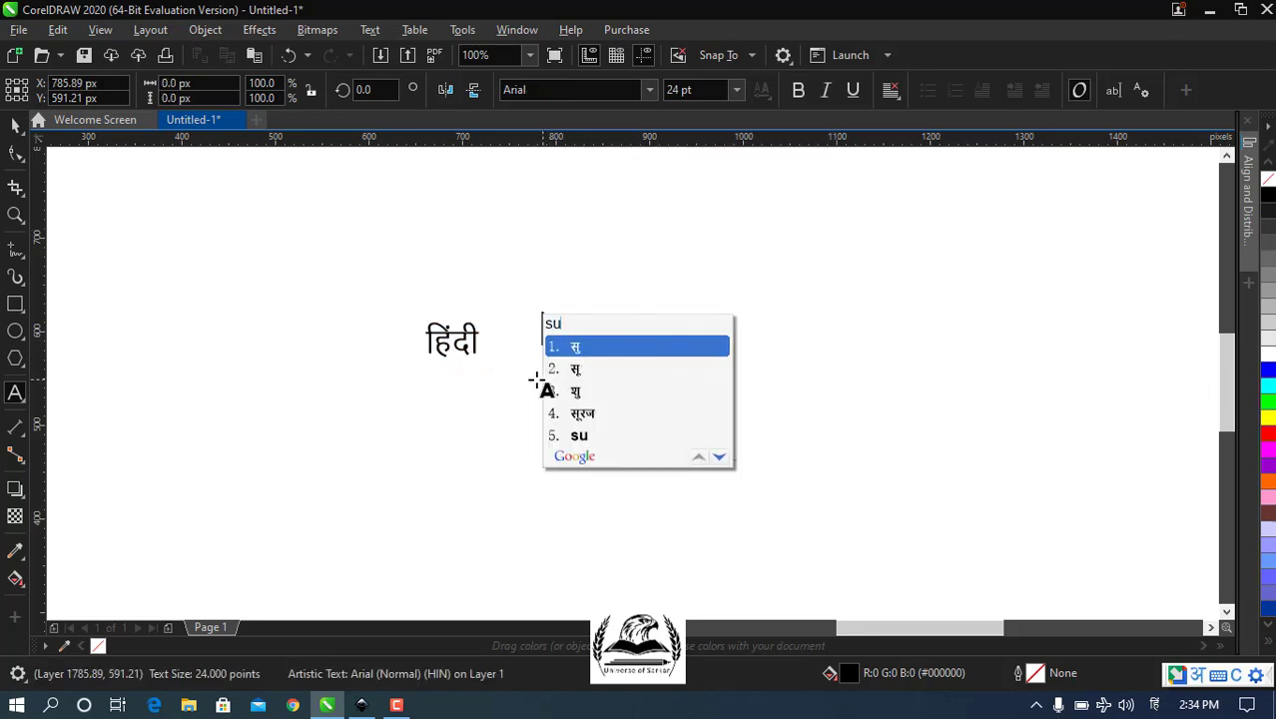
pyautogui.write('raj')
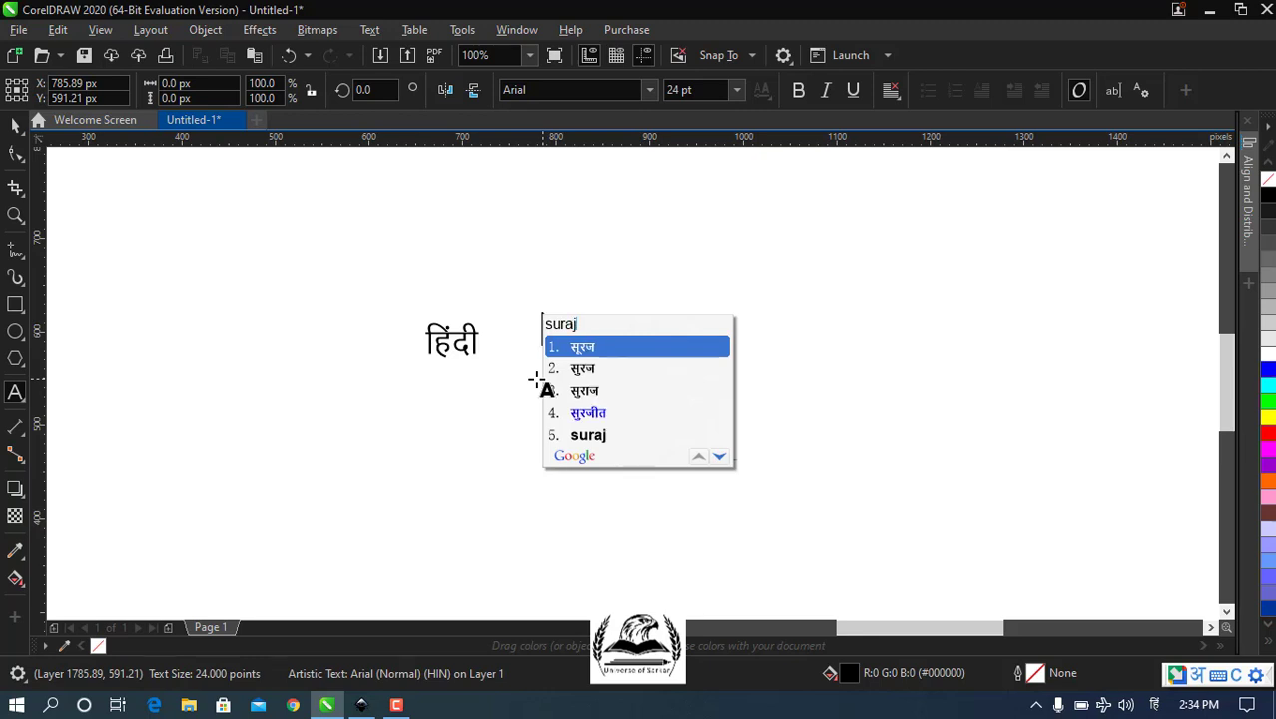
pyautogui.press('space')
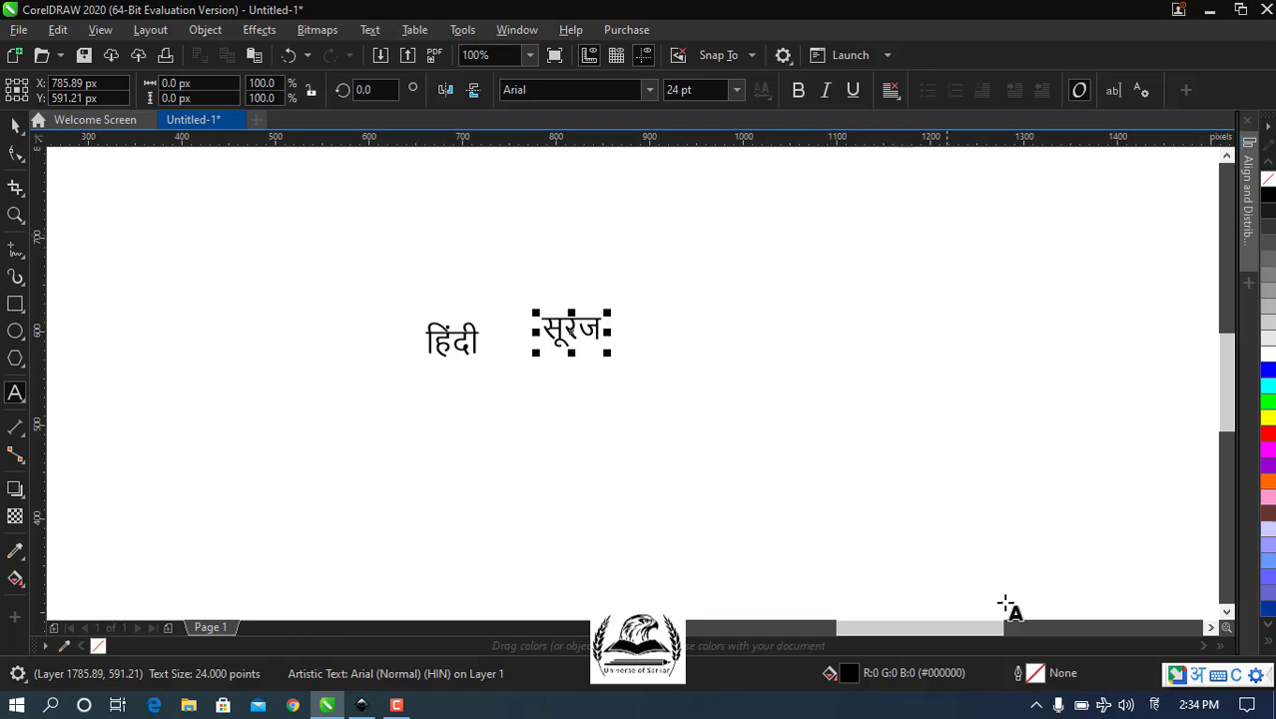
pyautogui.click(1156, 706)
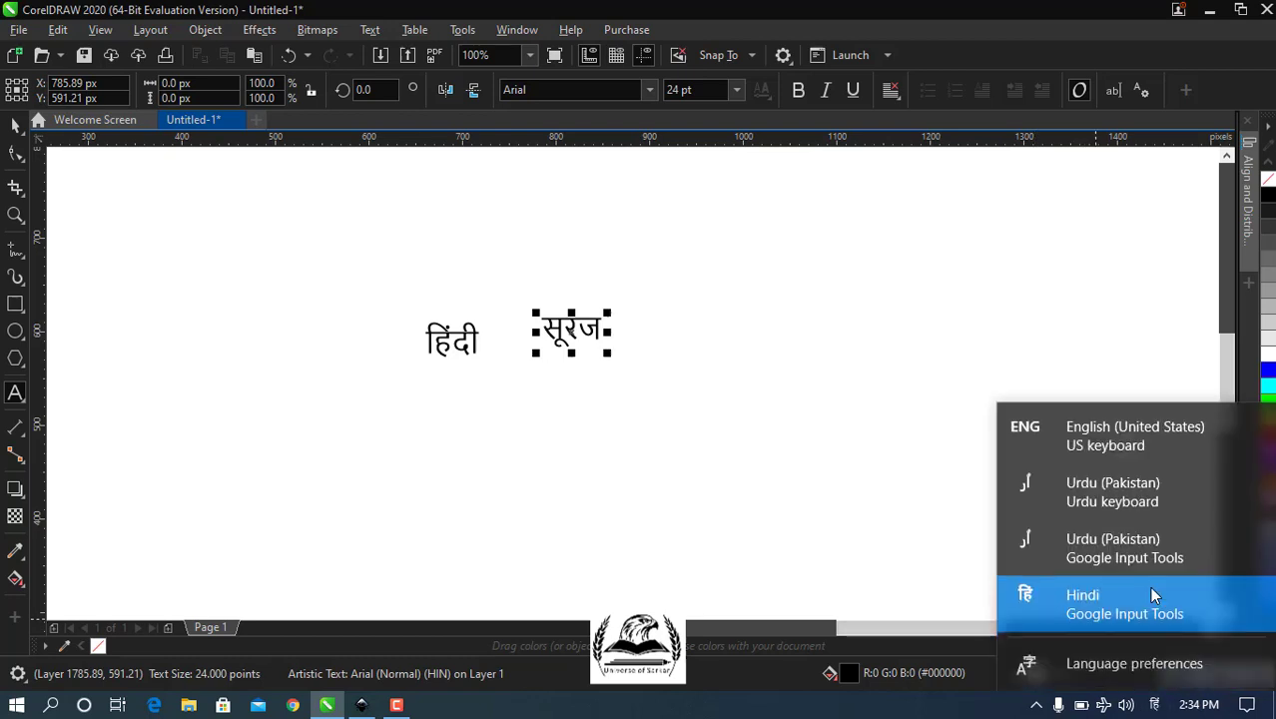
# - Type the Urdu word اردو on the page's right side, then return input to English
pyautogui.click(1106, 547)
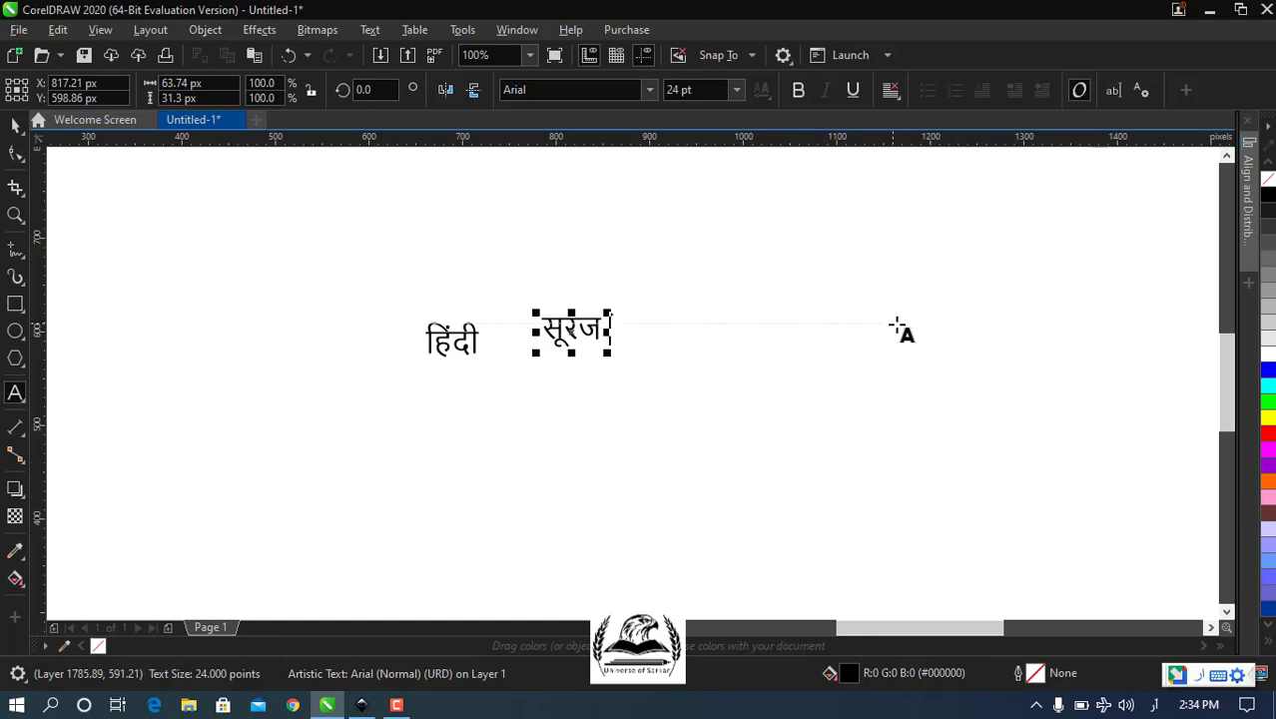
pyautogui.click(959, 355)
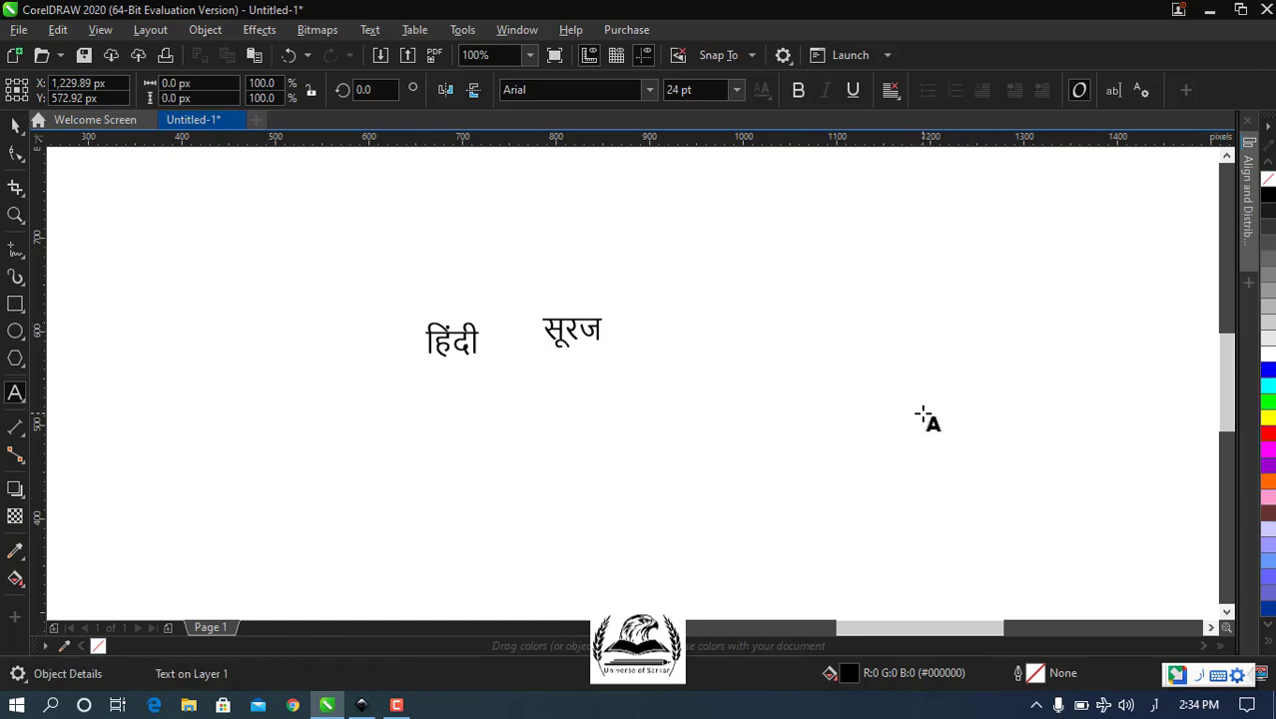
pyautogui.write('urd')
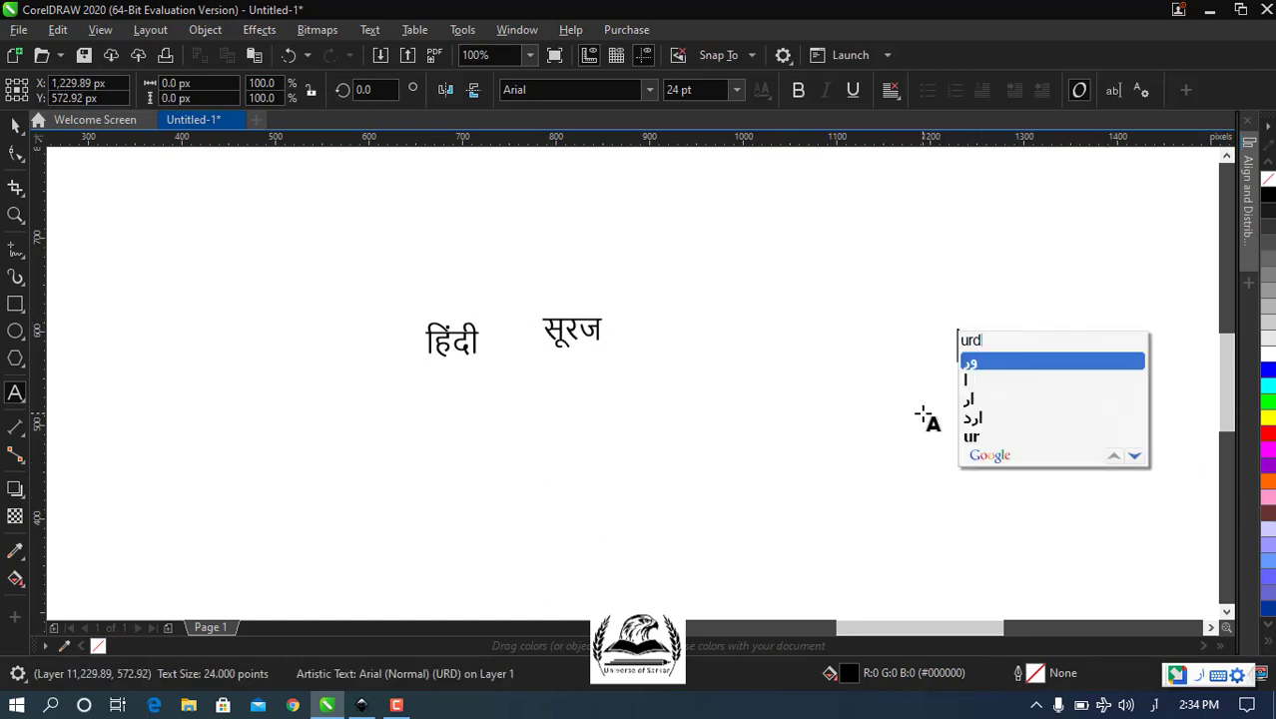
pyautogui.write('u')
pyautogui.press('space')
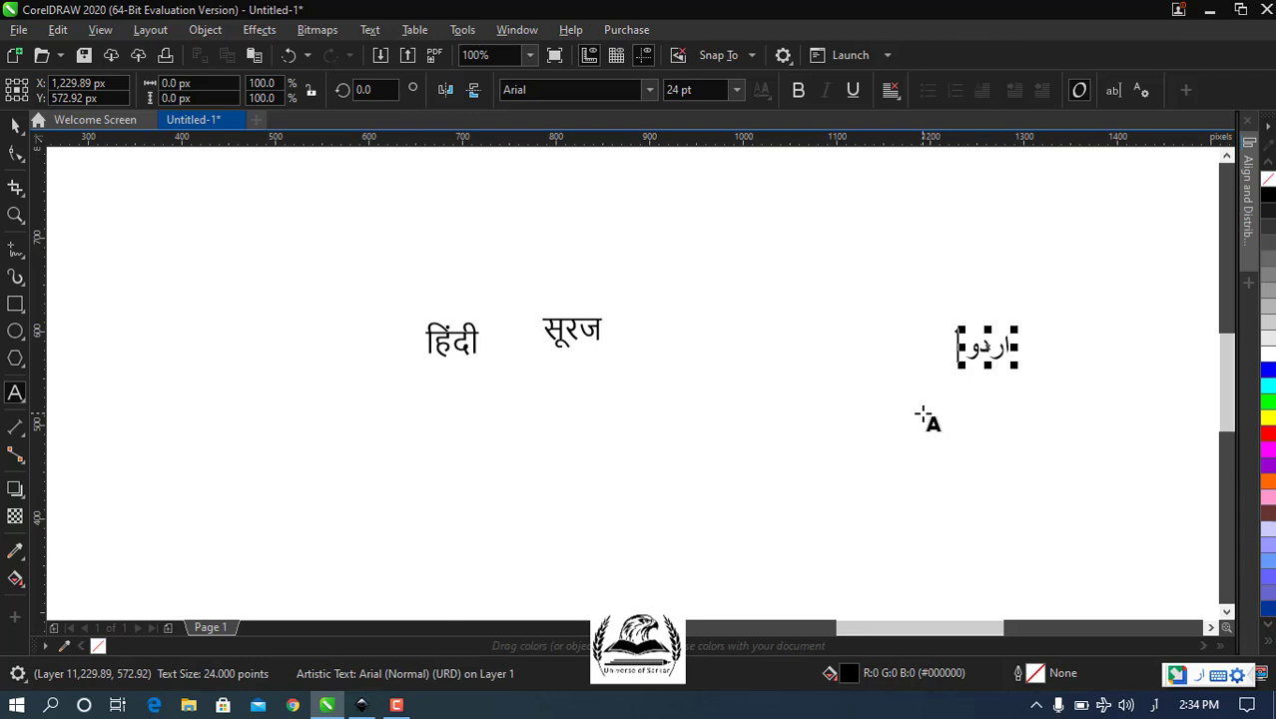
pyautogui.hotkey('ctrl', 'a')
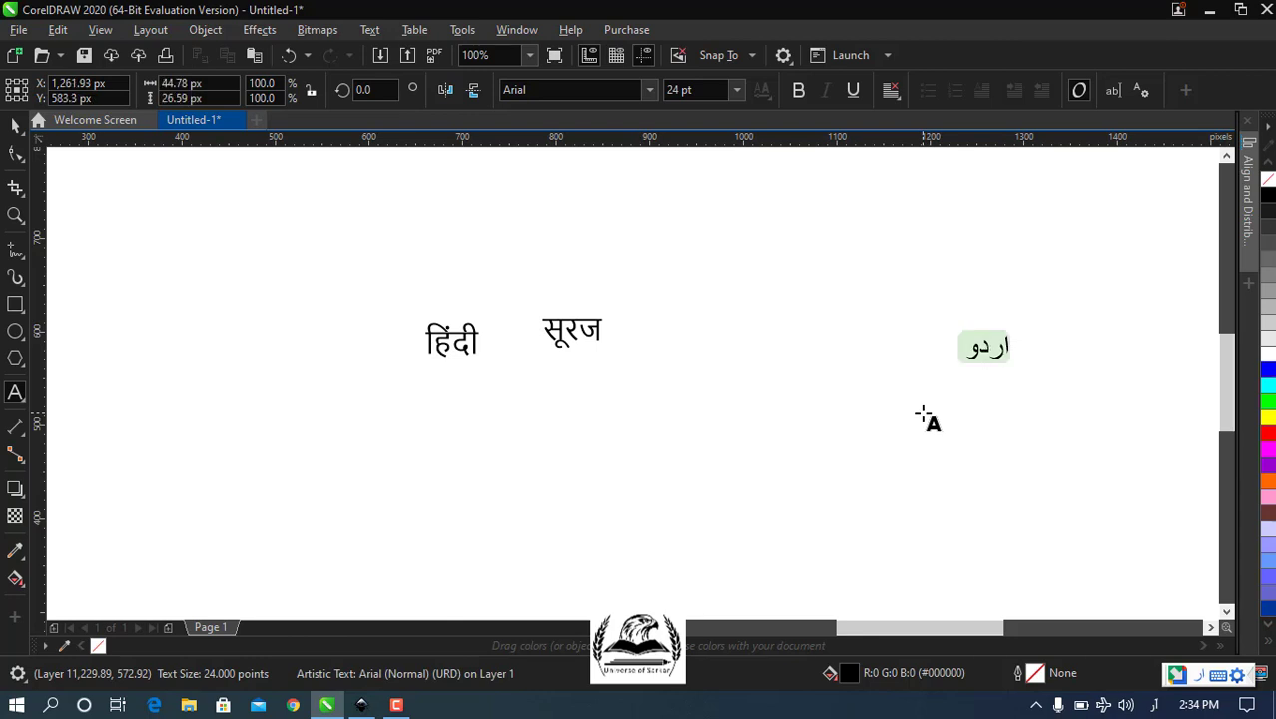
pyautogui.press('Escape')
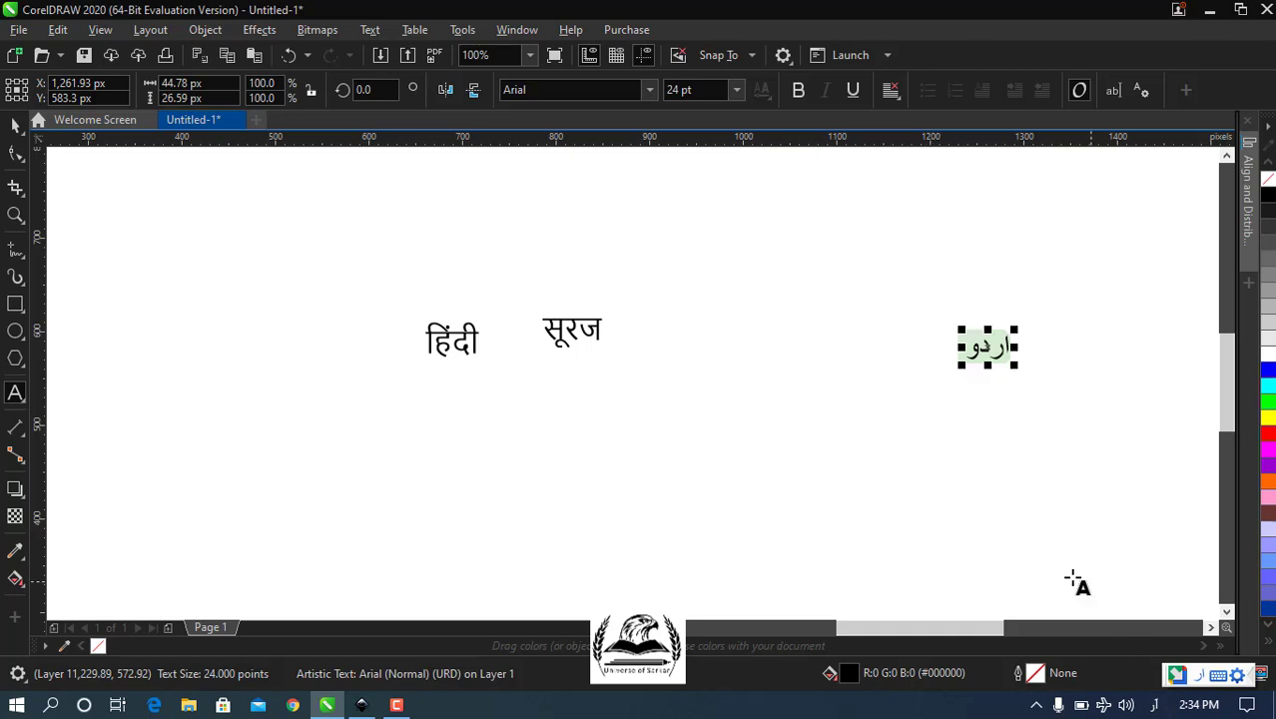
pyautogui.click(1154, 704)
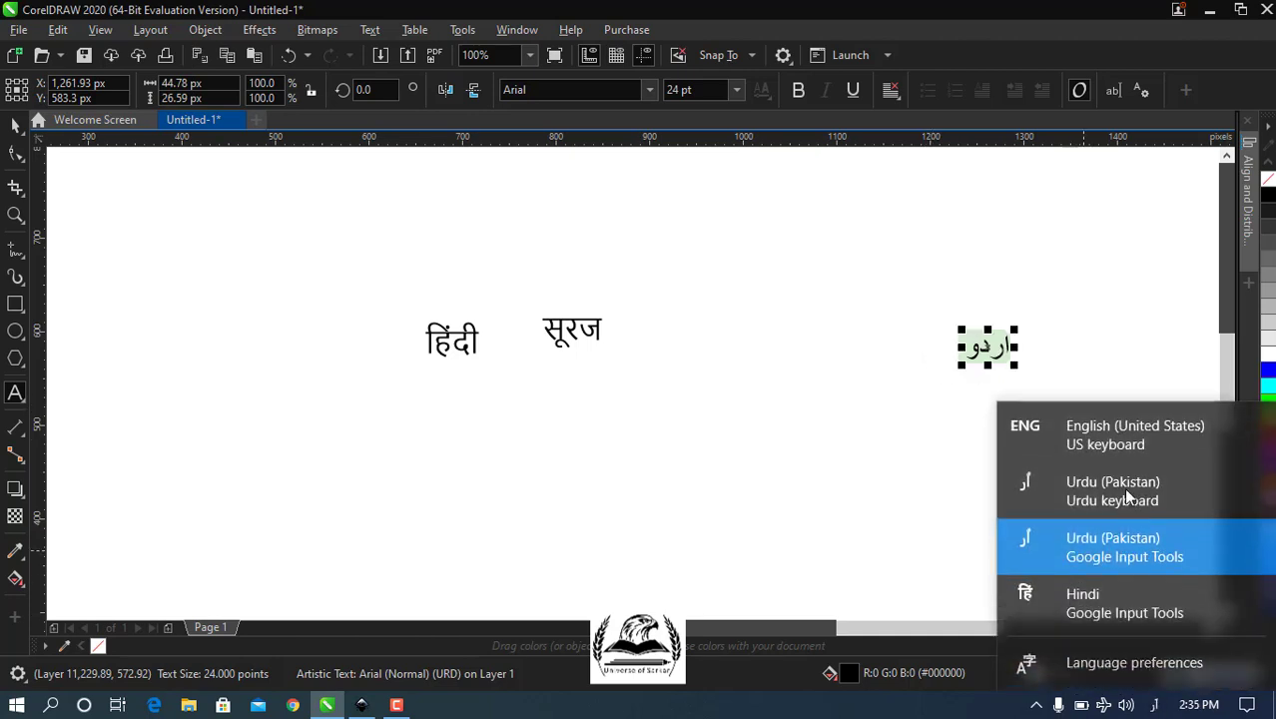
pyautogui.click(1114, 429)
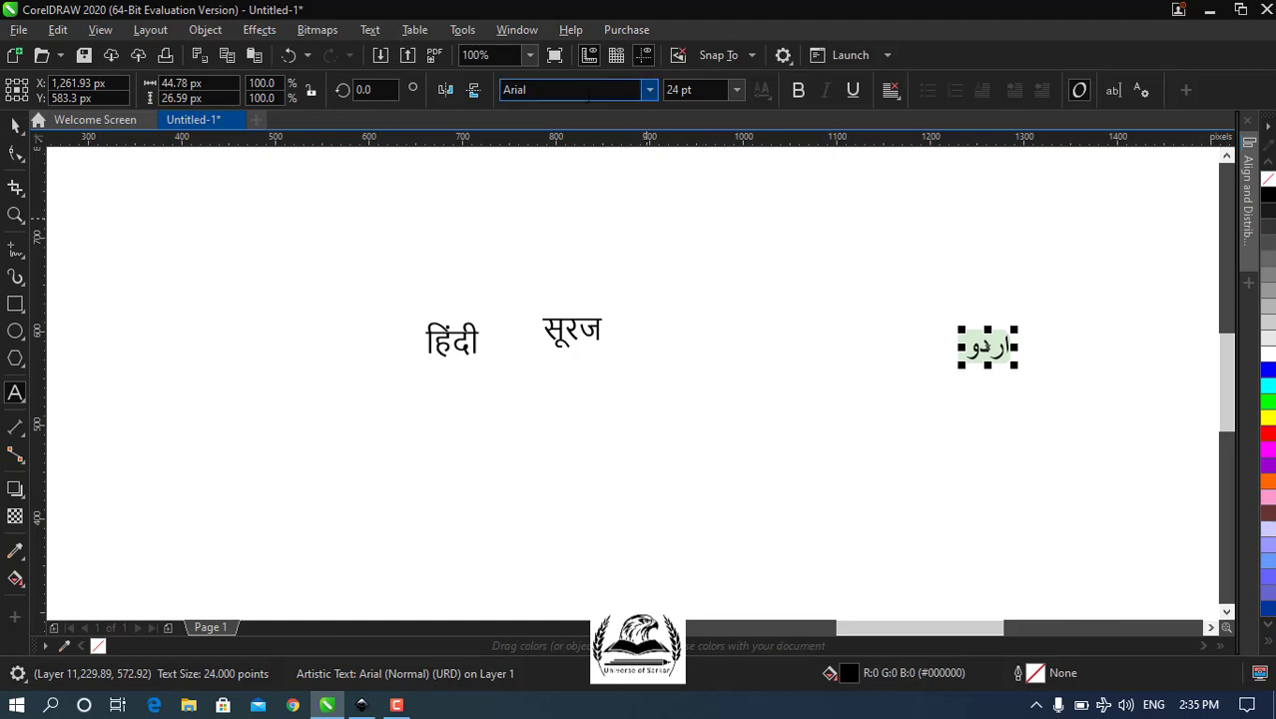
# - Set the Urdu word اردو in Alvi Nastaleeq at 100 pt
pyautogui.click(592, 89)
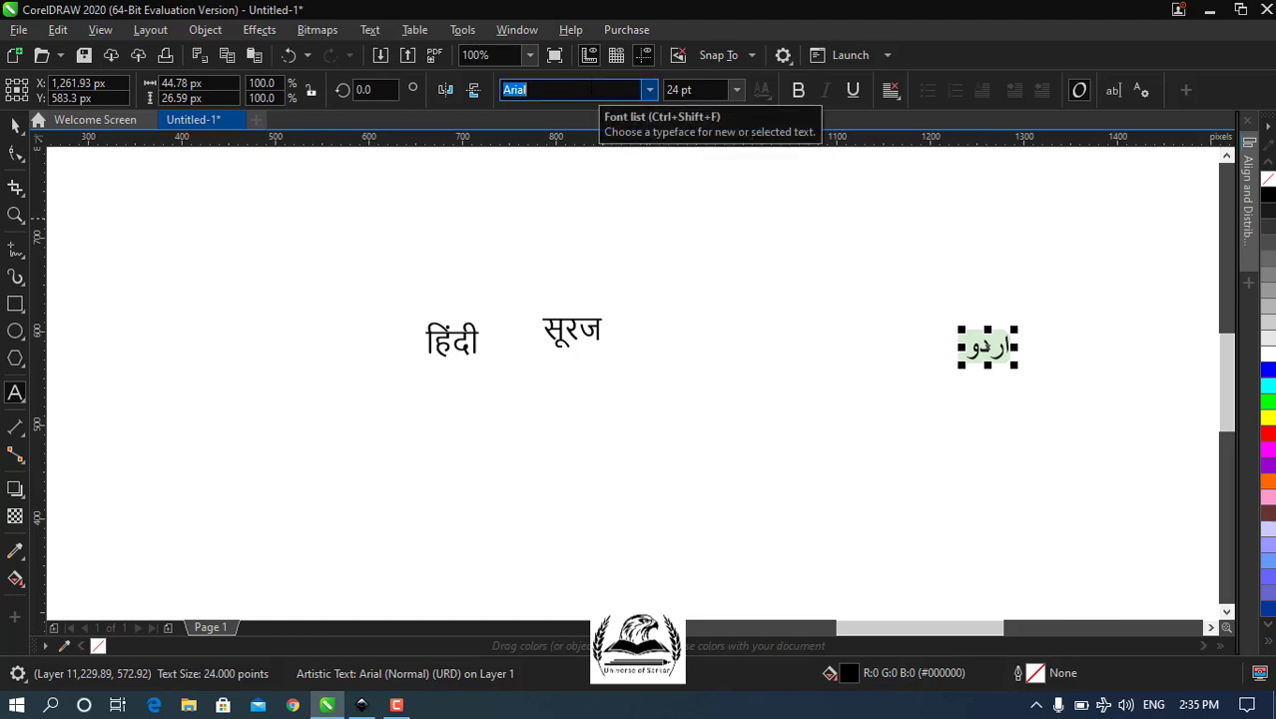
pyautogui.write('al')
pyautogui.press('BackSpace')
pyautogui.write('vi')
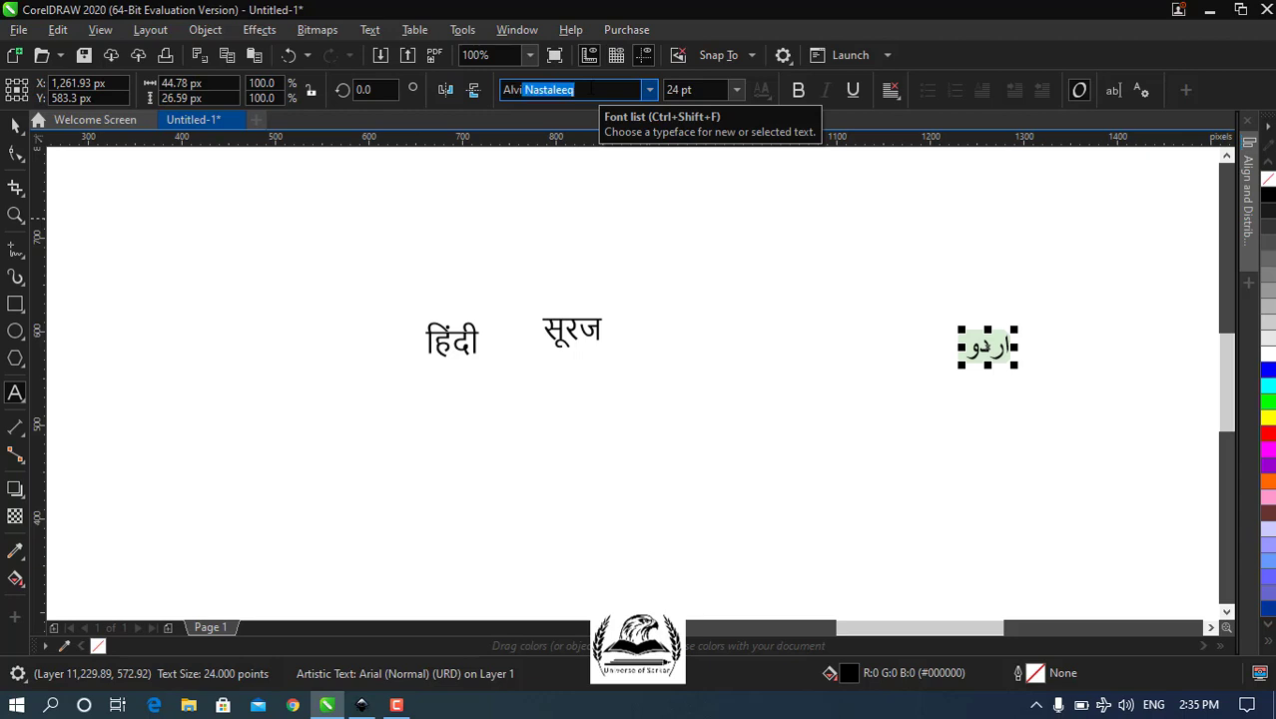
pyautogui.press('Return')
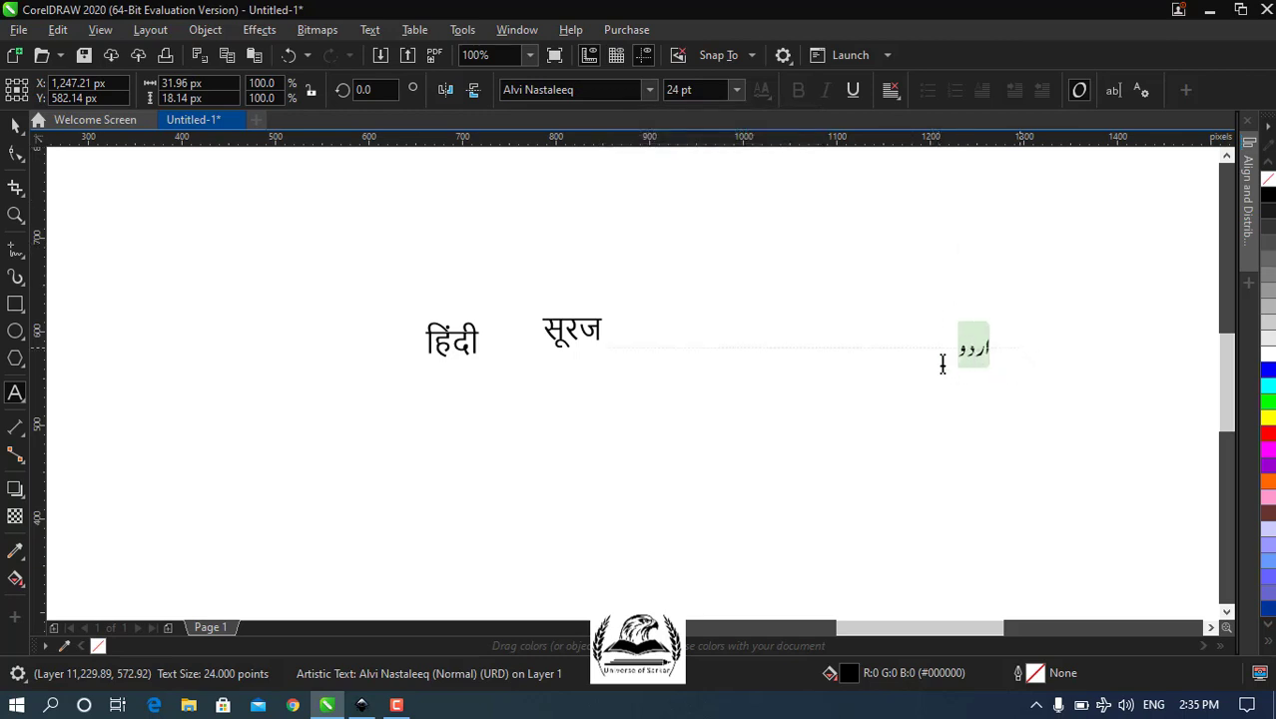
pyautogui.click(737, 90)
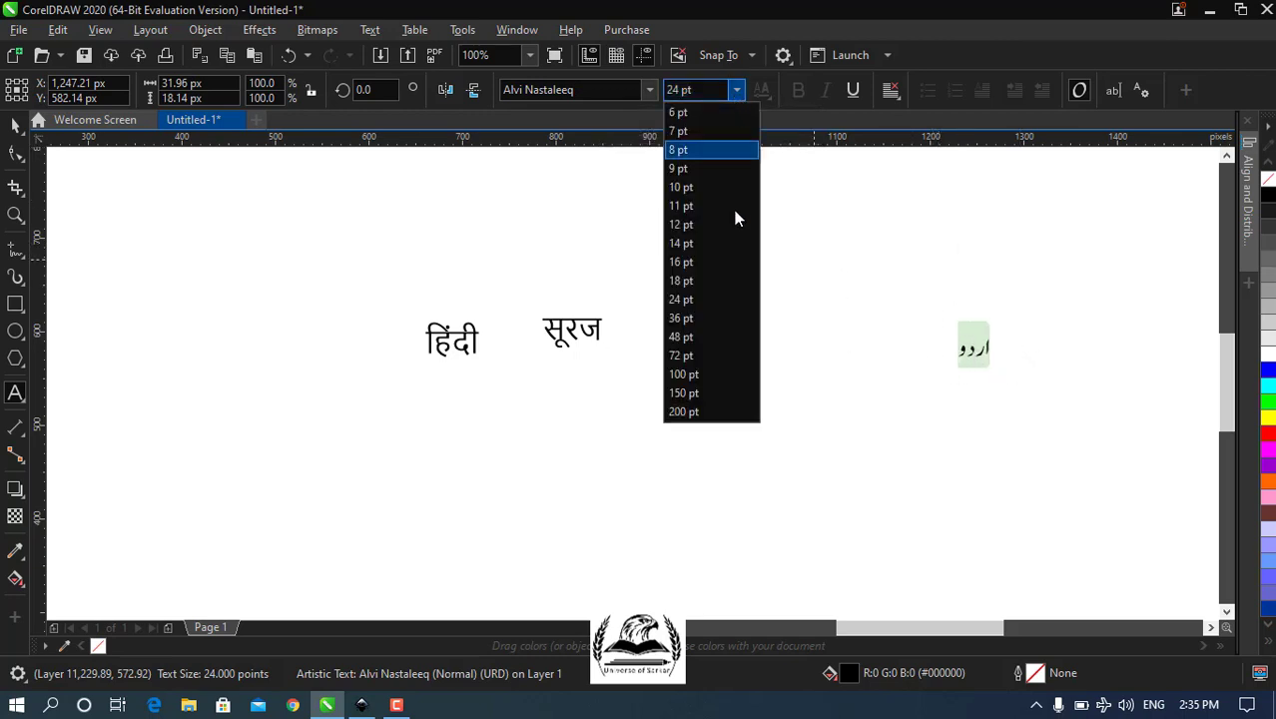
pyautogui.click(712, 374)
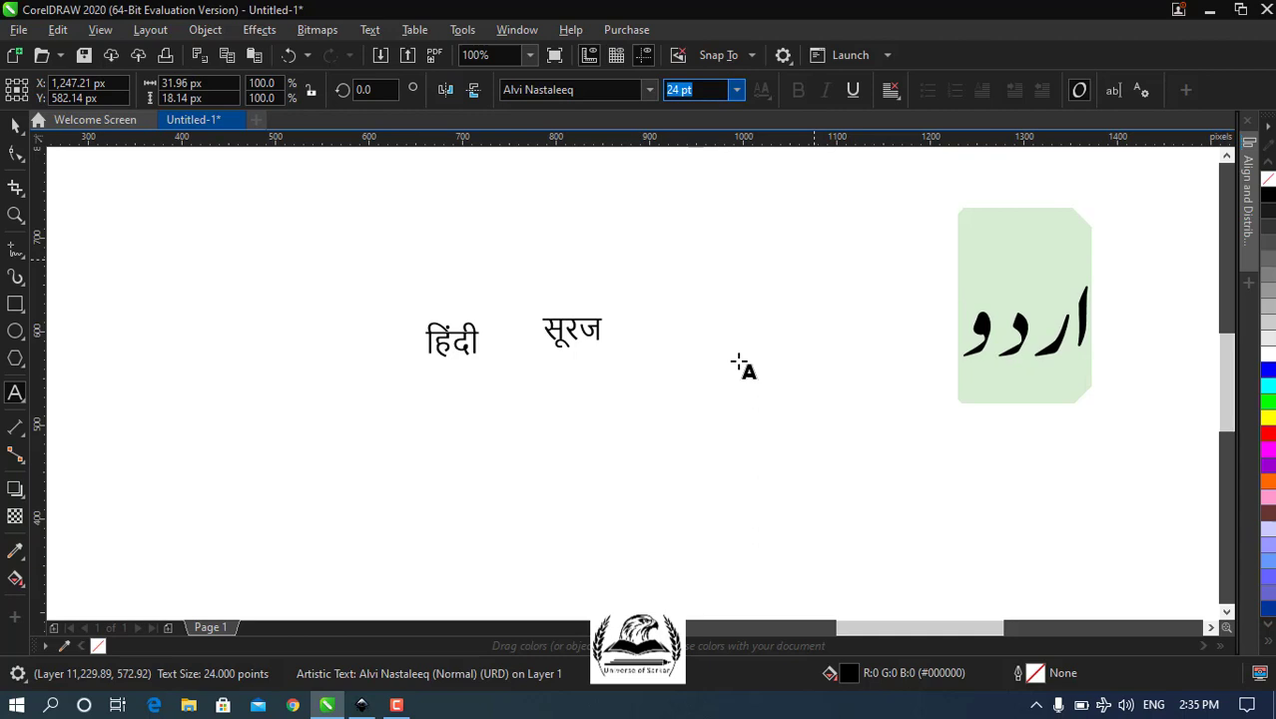
# - Switch typing to Urdu Google Input Tools and start new text below اردو
pyautogui.click(1062, 320)
pyautogui.click(992, 361)
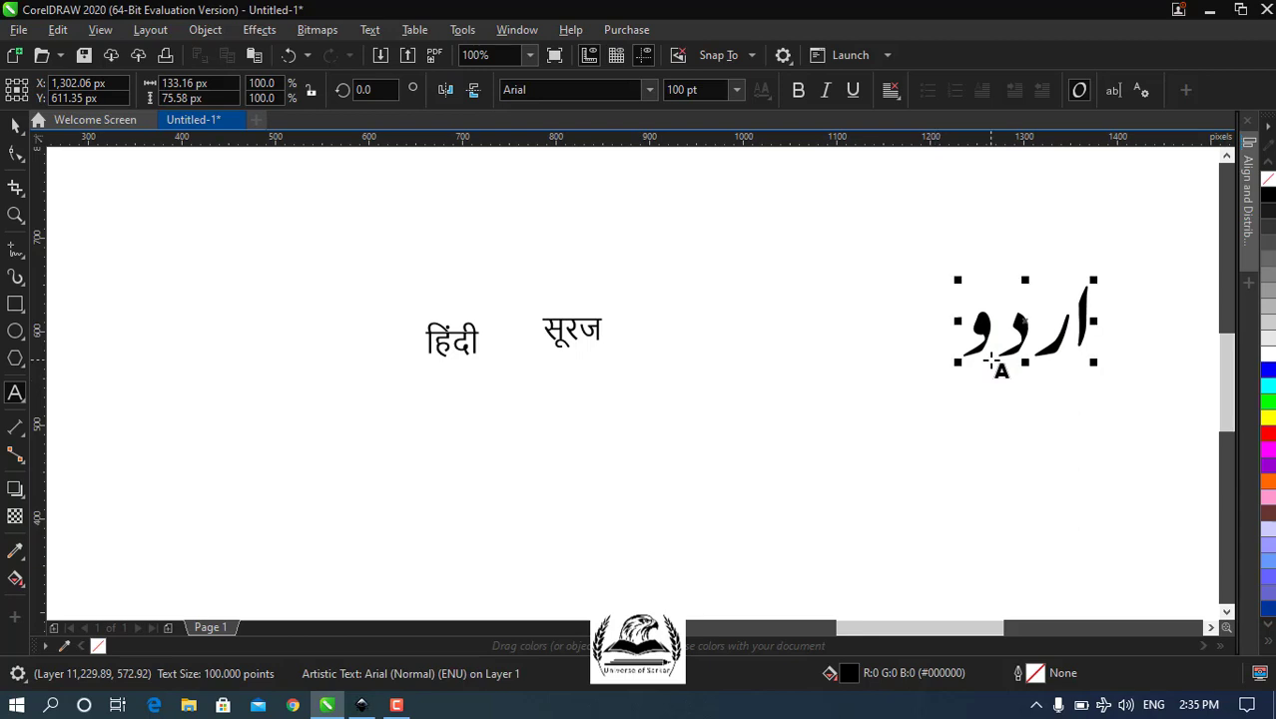
pyautogui.click(1153, 705)
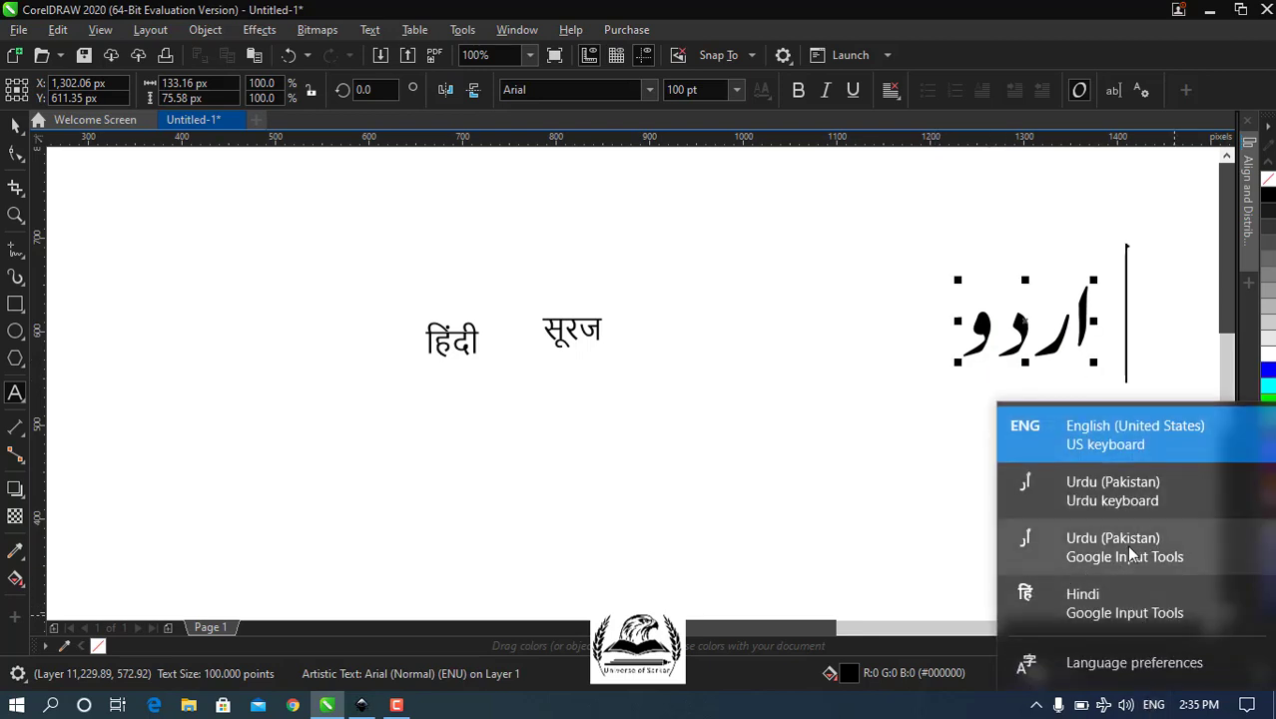
pyautogui.click(1133, 550)
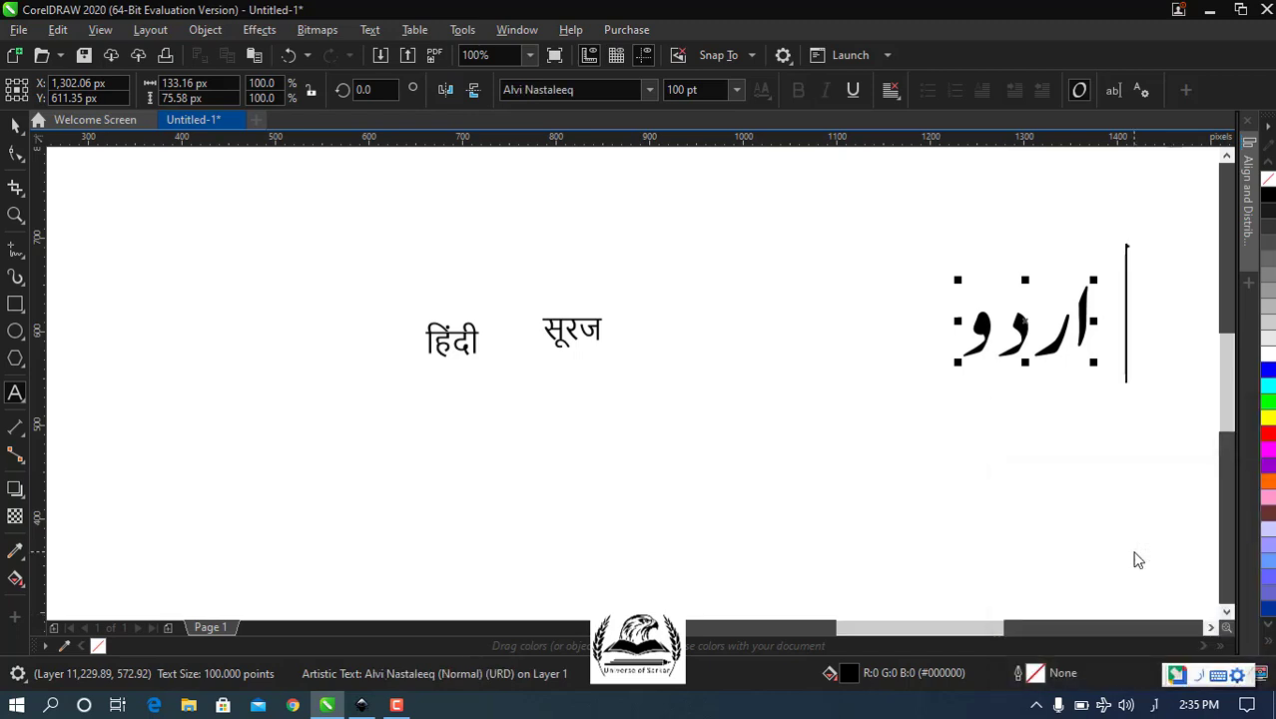
pyautogui.click(862, 424)
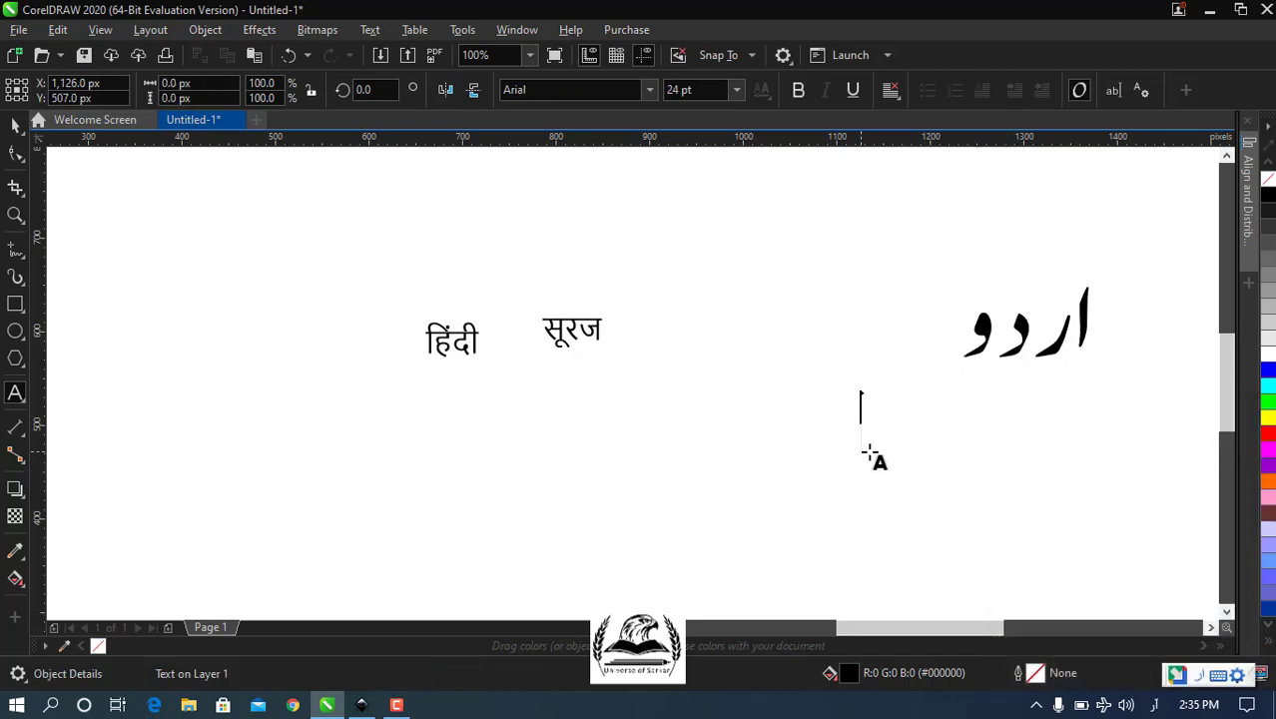
# - Type the Urdu word خوبصورت below اردو, then move over to Inkscape
pyautogui.write('kh')
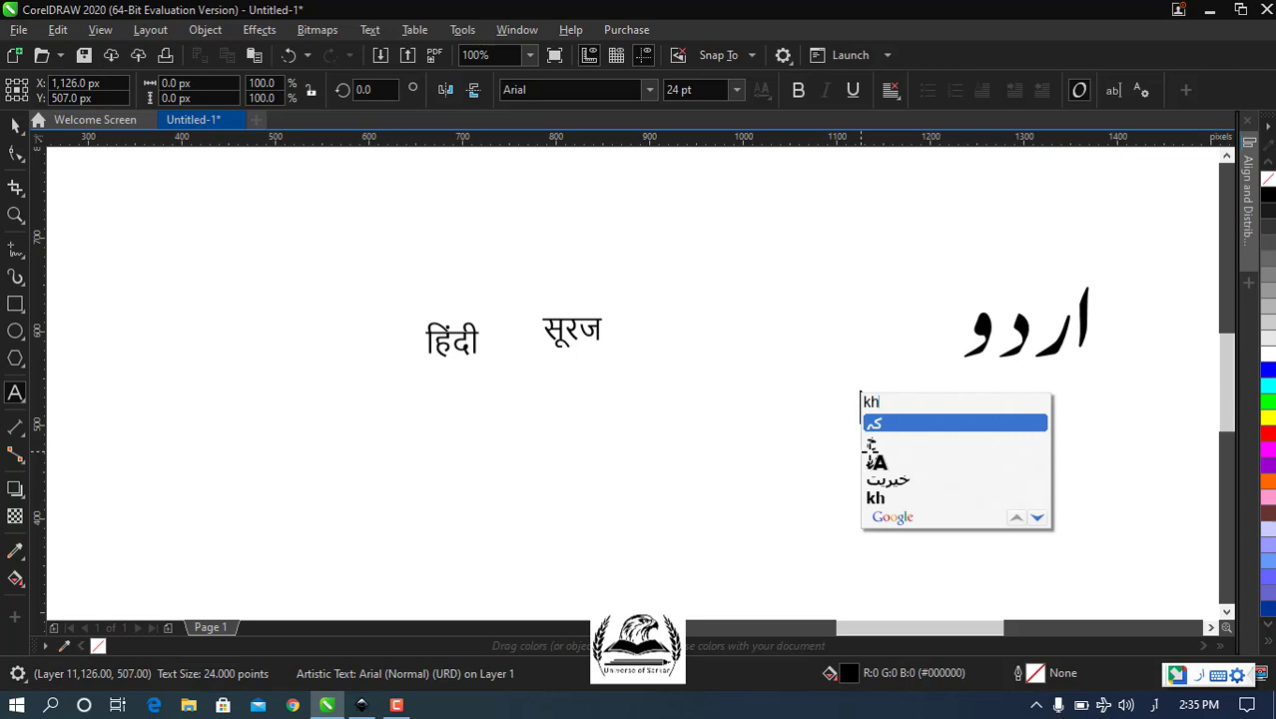
pyautogui.write('ubsurat')
pyautogui.press('space')
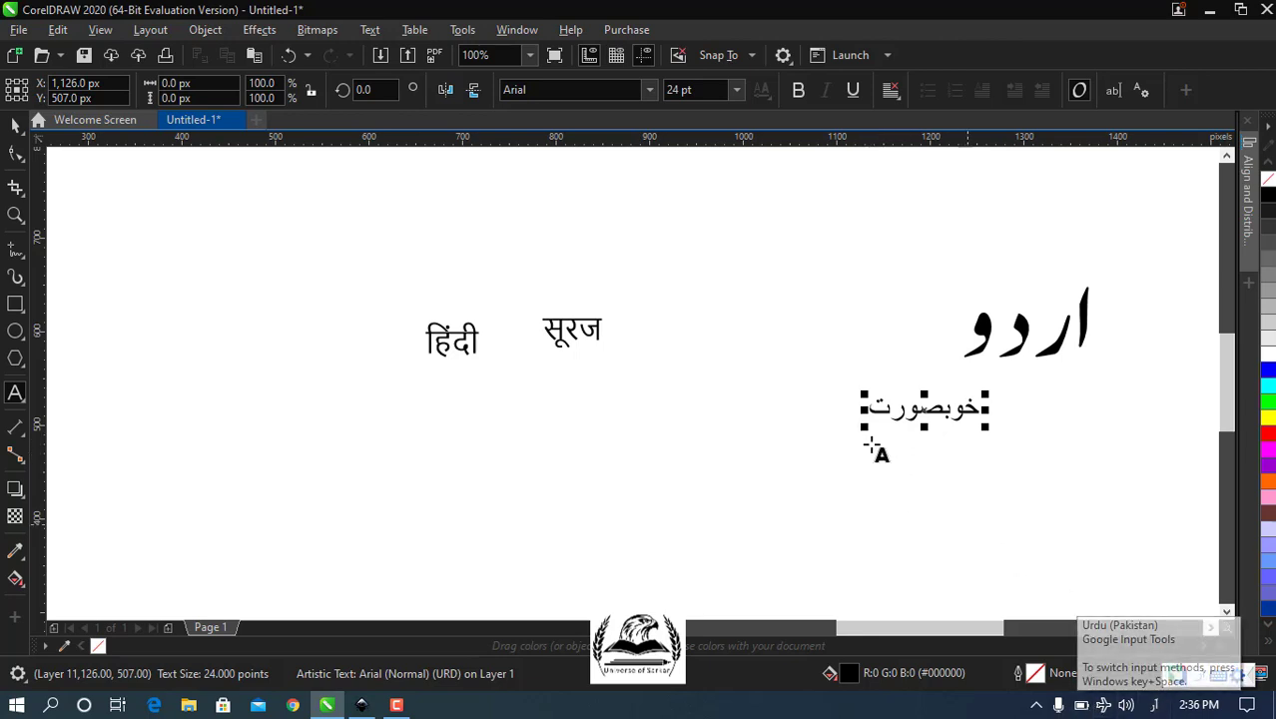
pyautogui.click(361, 705)
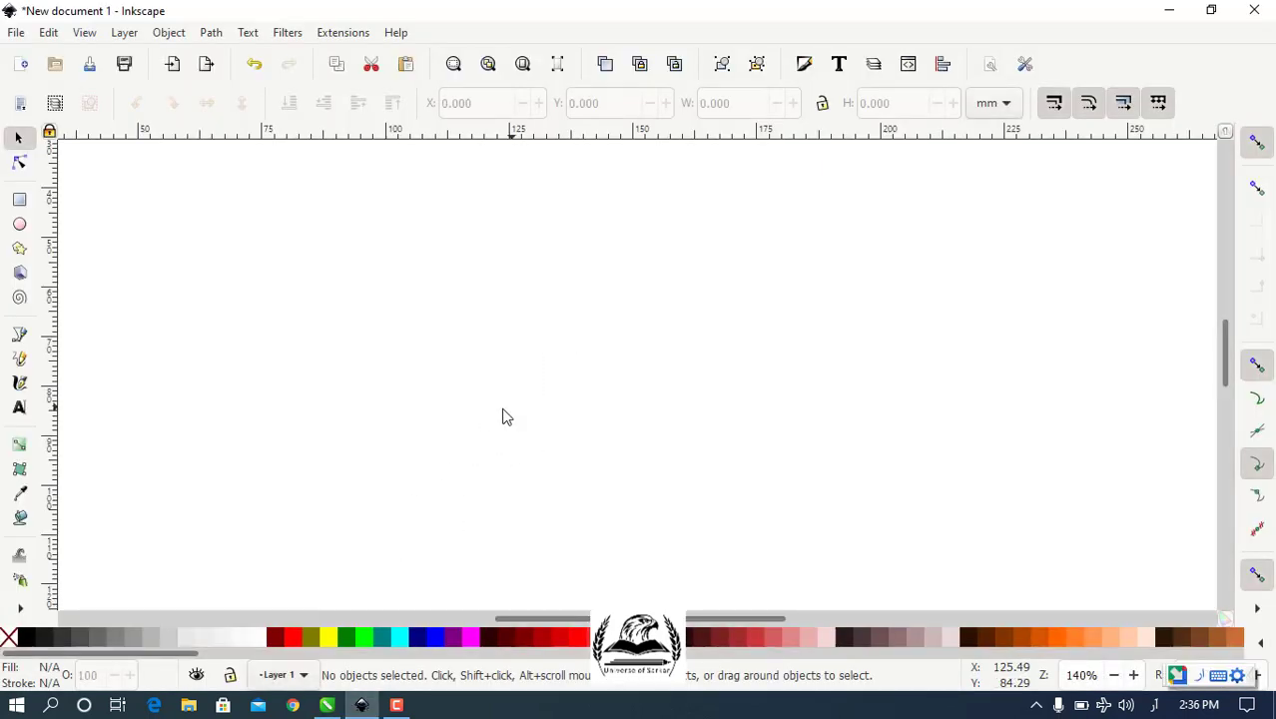
# - In Inkscape, type the Hindi word हिंदी on the blank page using Hindi input
pyautogui.click(19, 408)
pyautogui.click(1164, 711)
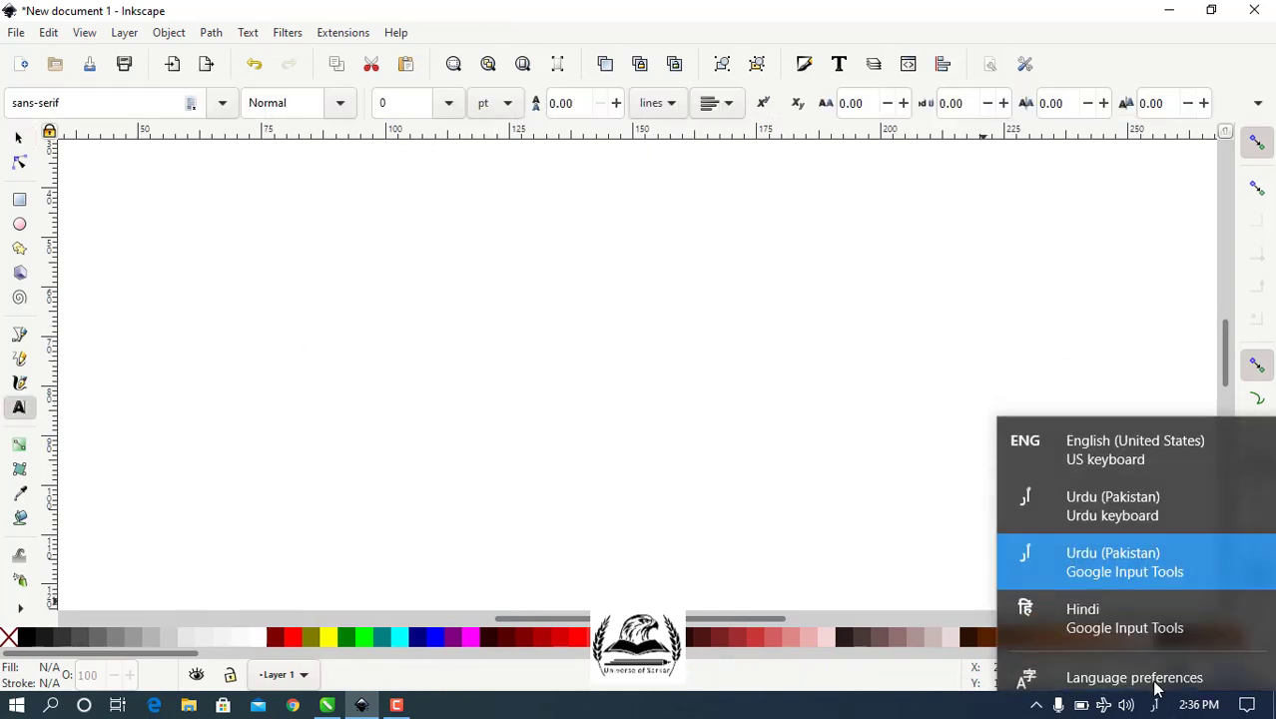
pyautogui.click(1142, 607)
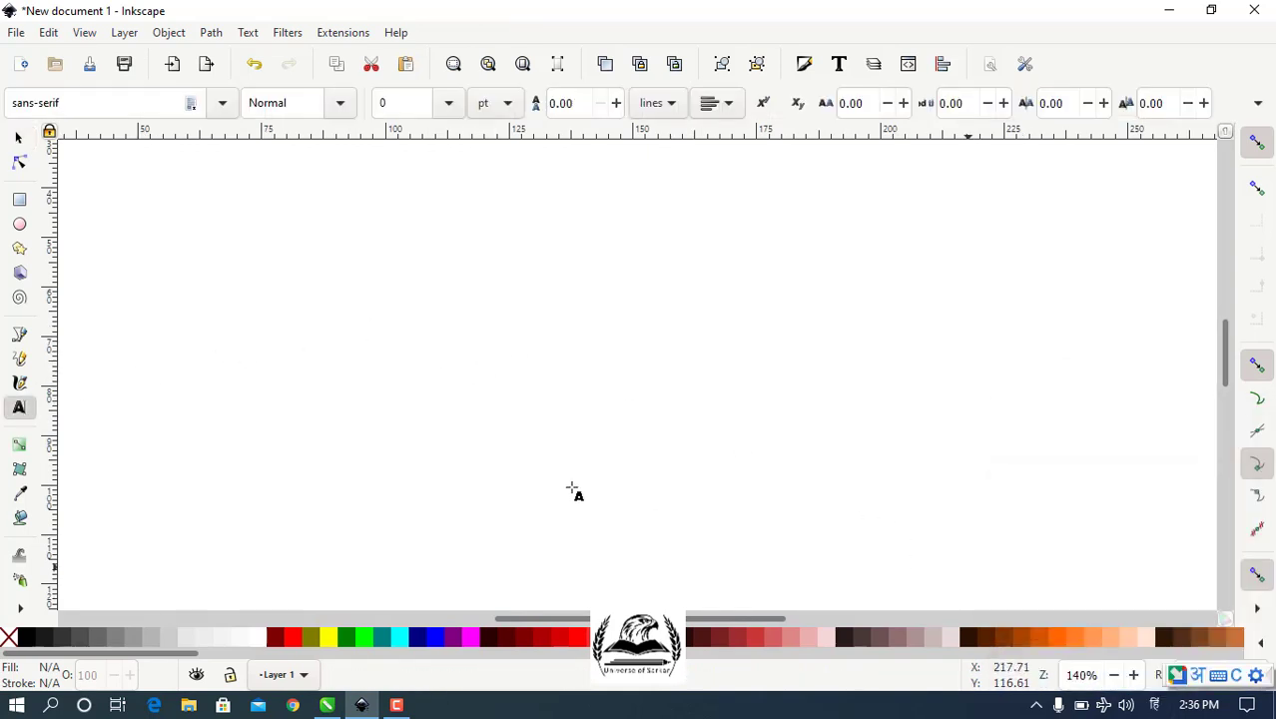
pyautogui.click(426, 371)
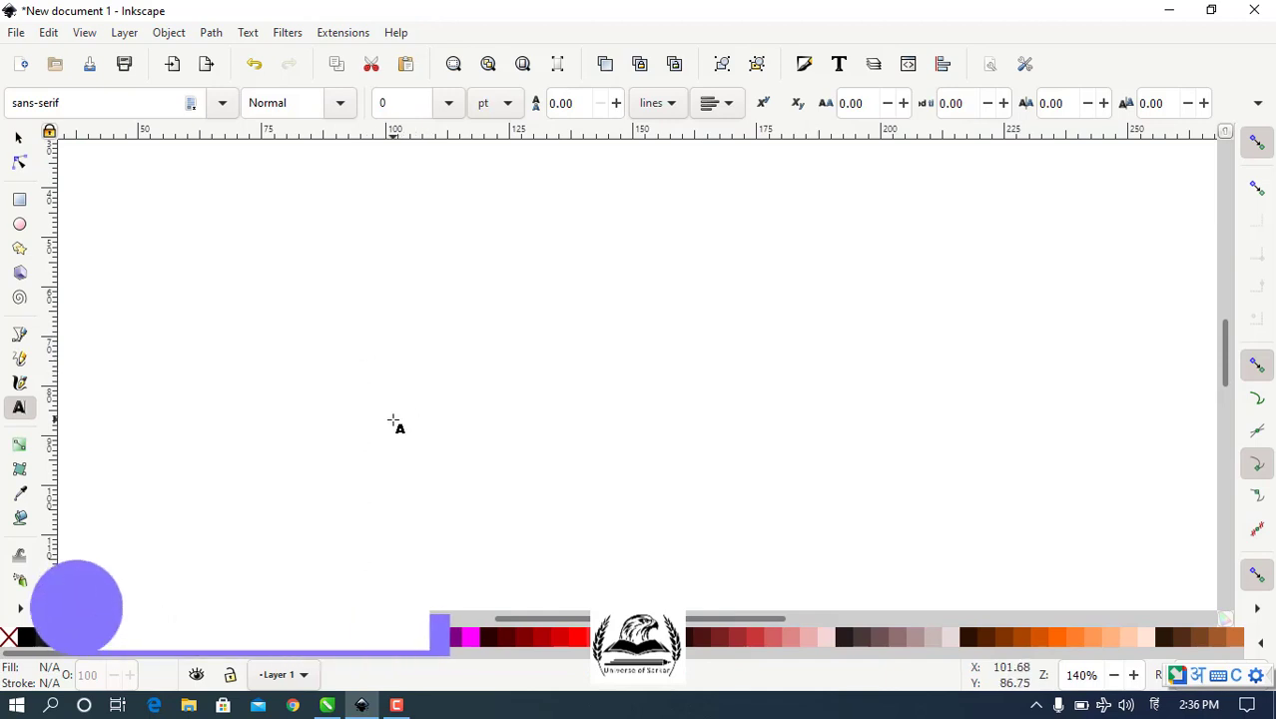
pyautogui.write('hindi')
pyautogui.press('space')
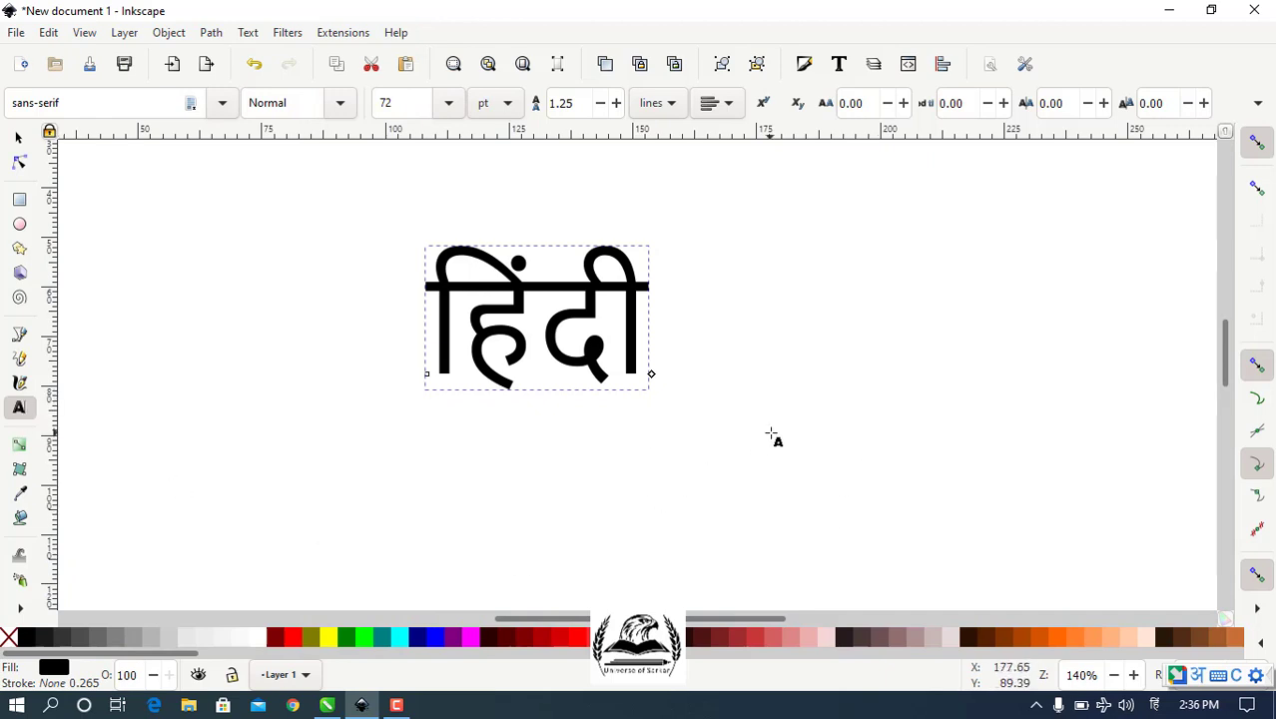
# - Add the Urdu word اردو to the right using Urdu input, then return to English
pyautogui.click(1084, 462)
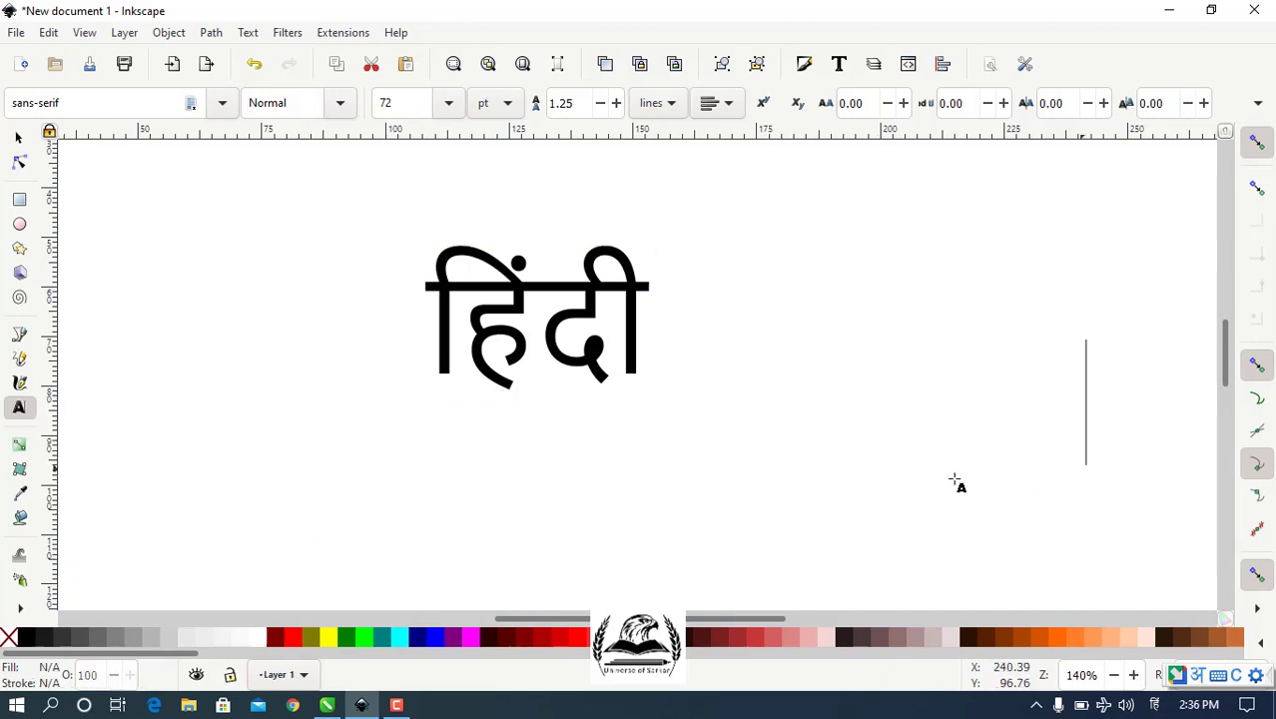
pyautogui.click(1154, 705)
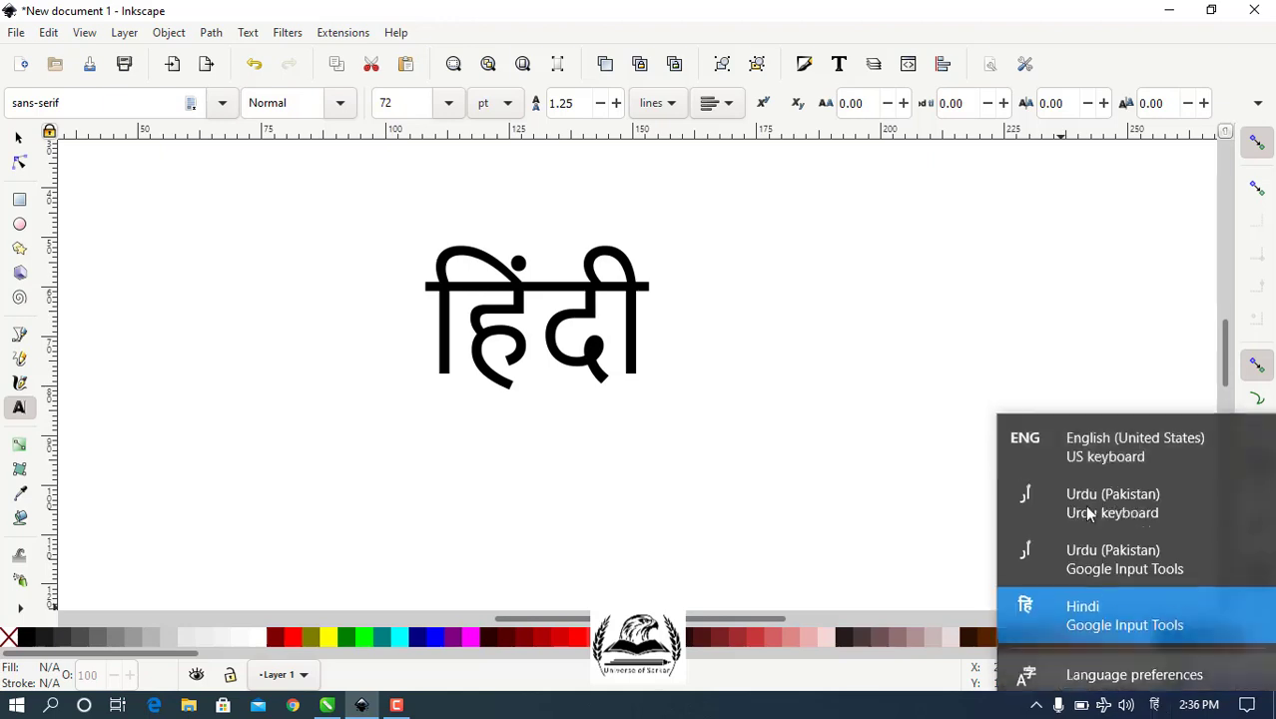
pyautogui.click(1099, 544)
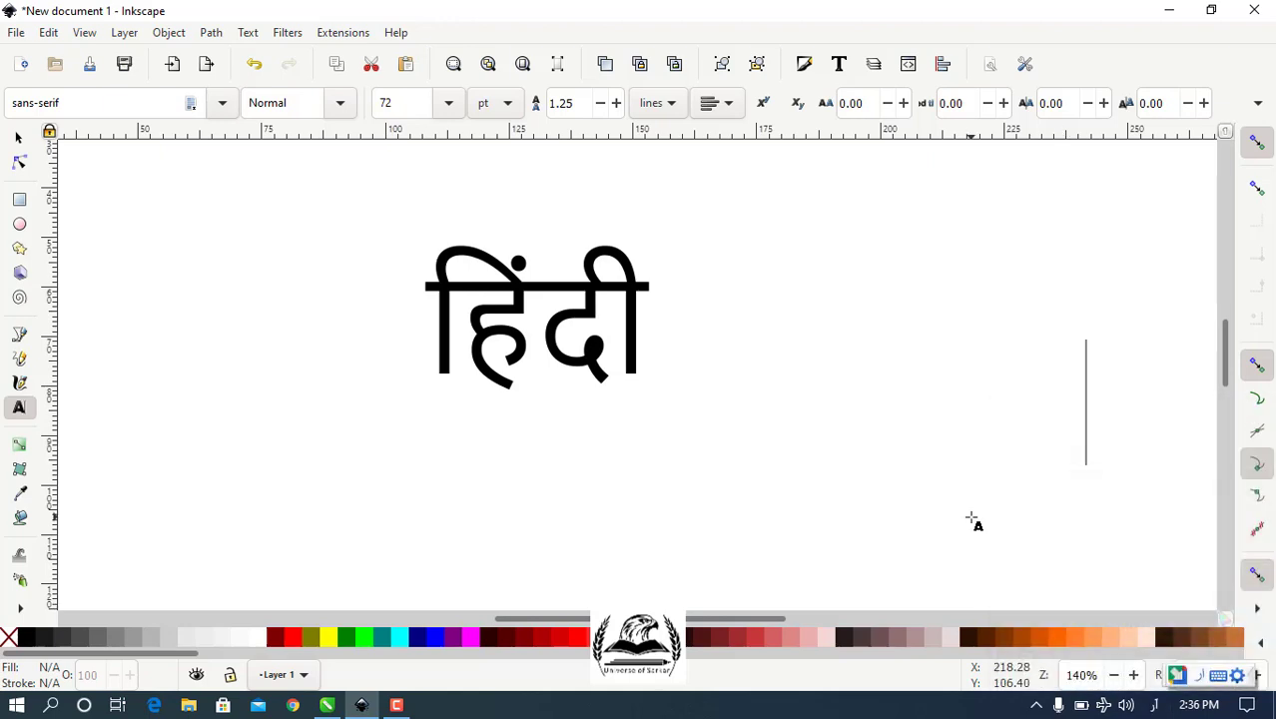
pyautogui.write('urdu')
pyautogui.press('space')
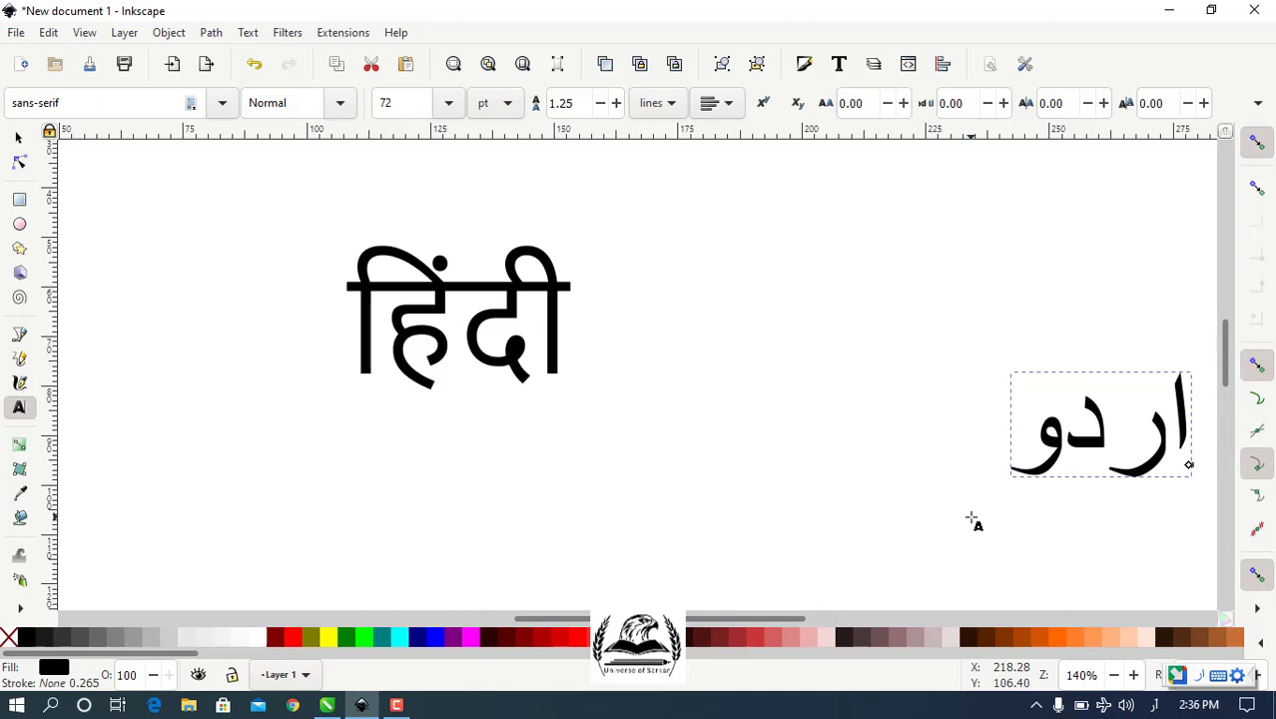
pyautogui.click(1155, 705)
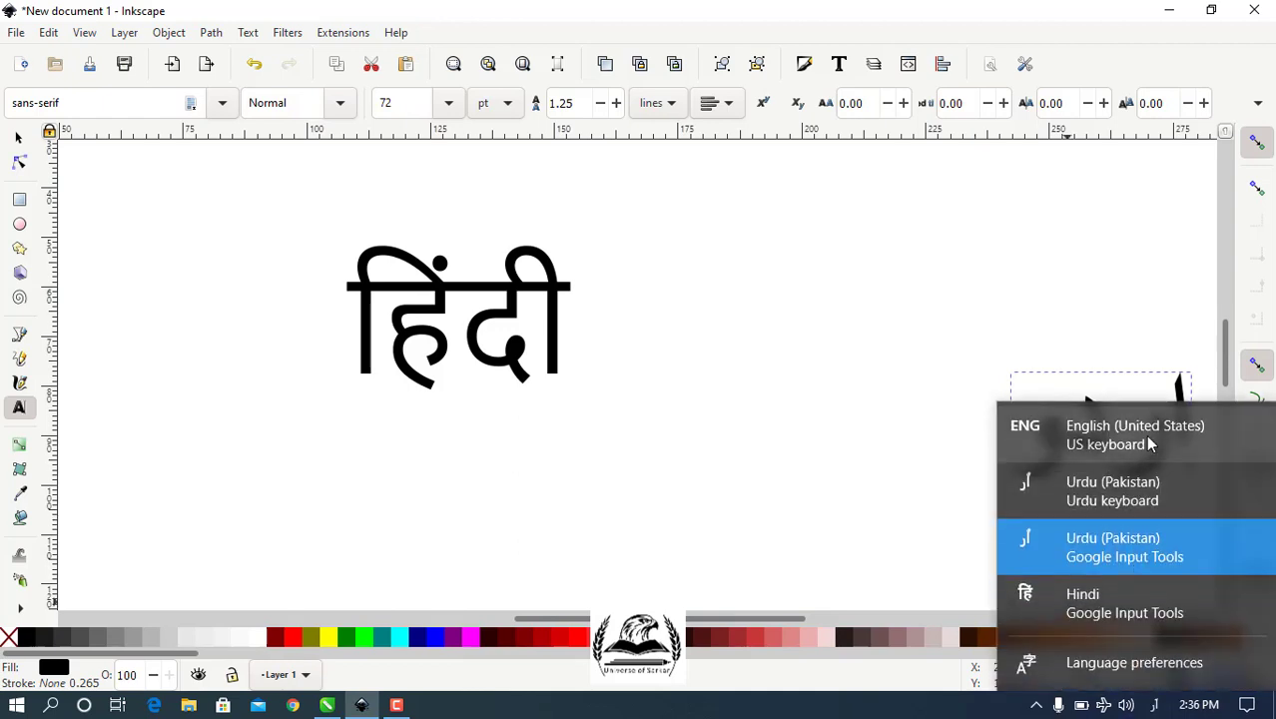
pyautogui.click(1099, 430)
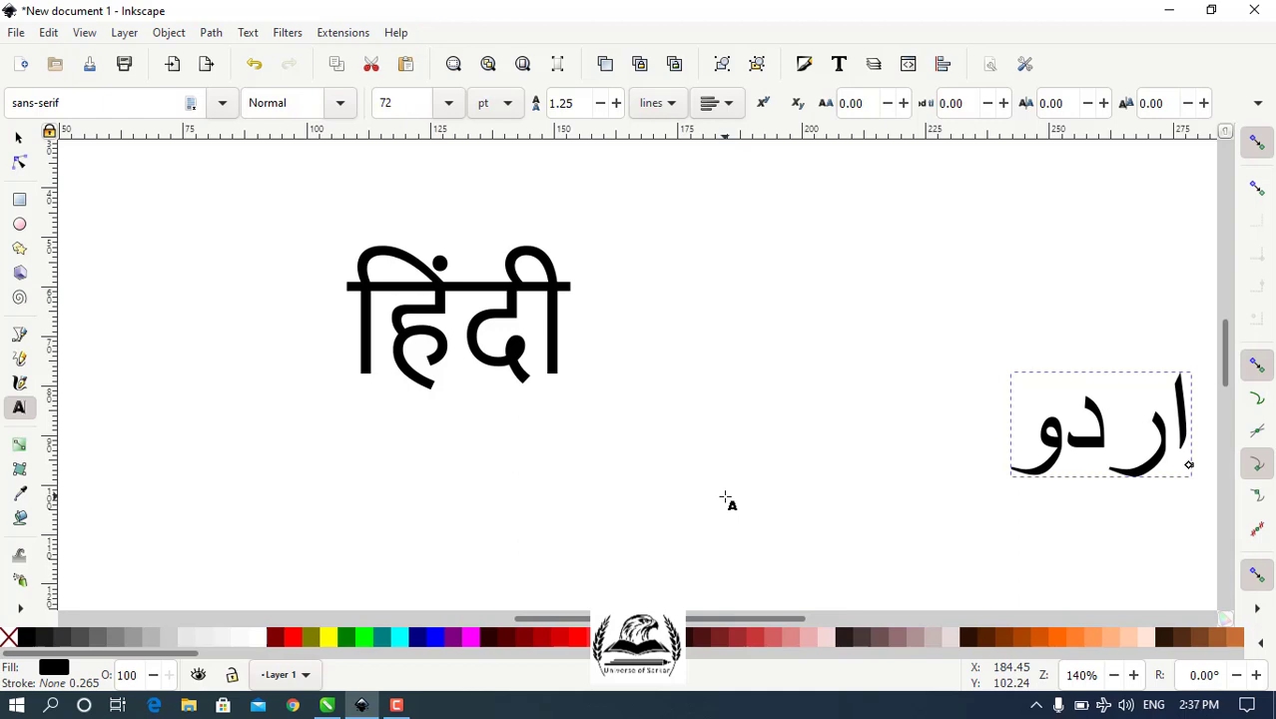
# - In CorelDRAW, convert the large اردو heading to curves and show its nodes
pyautogui.click(326, 705)
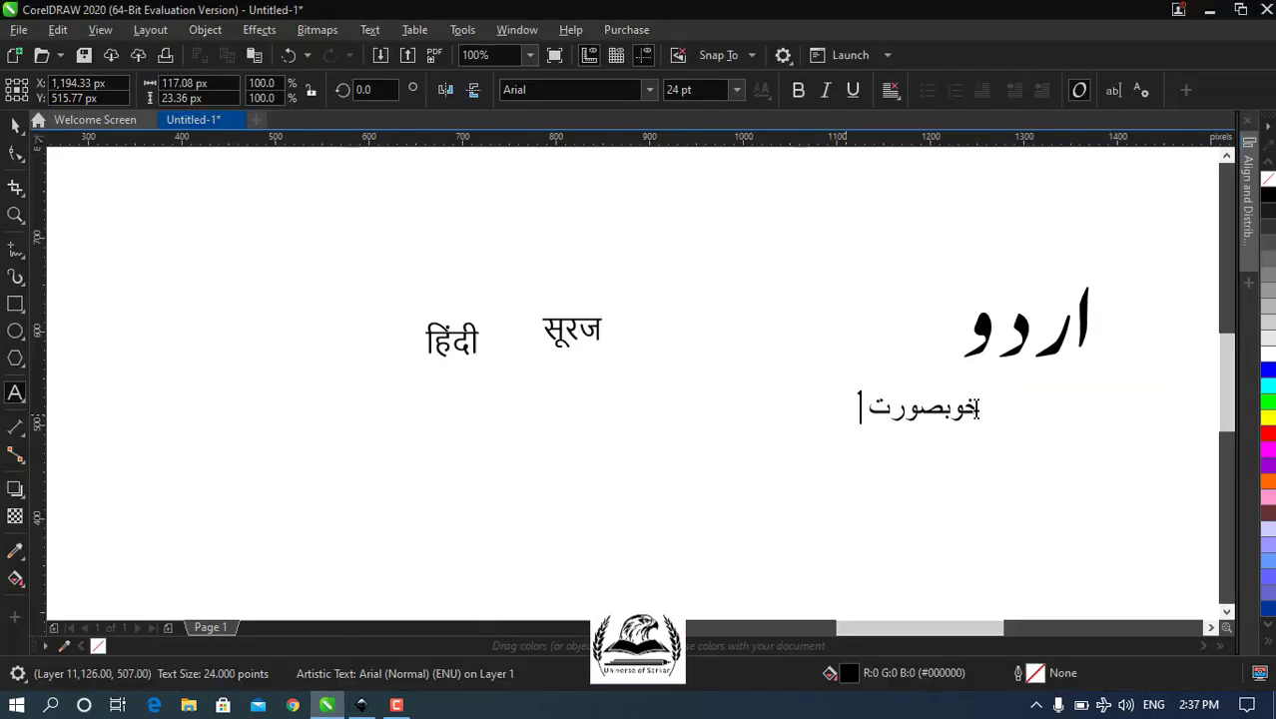
pyautogui.hotkey('ctrl', 'space')
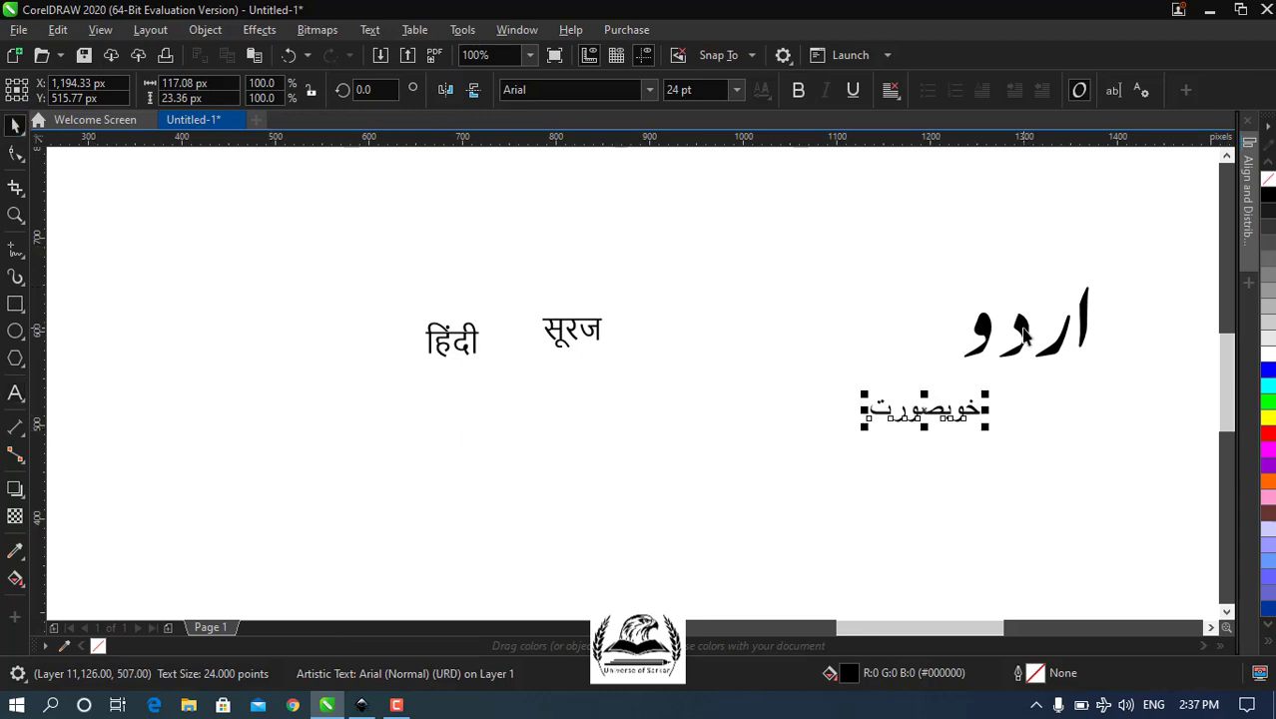
pyautogui.click(1025, 337)
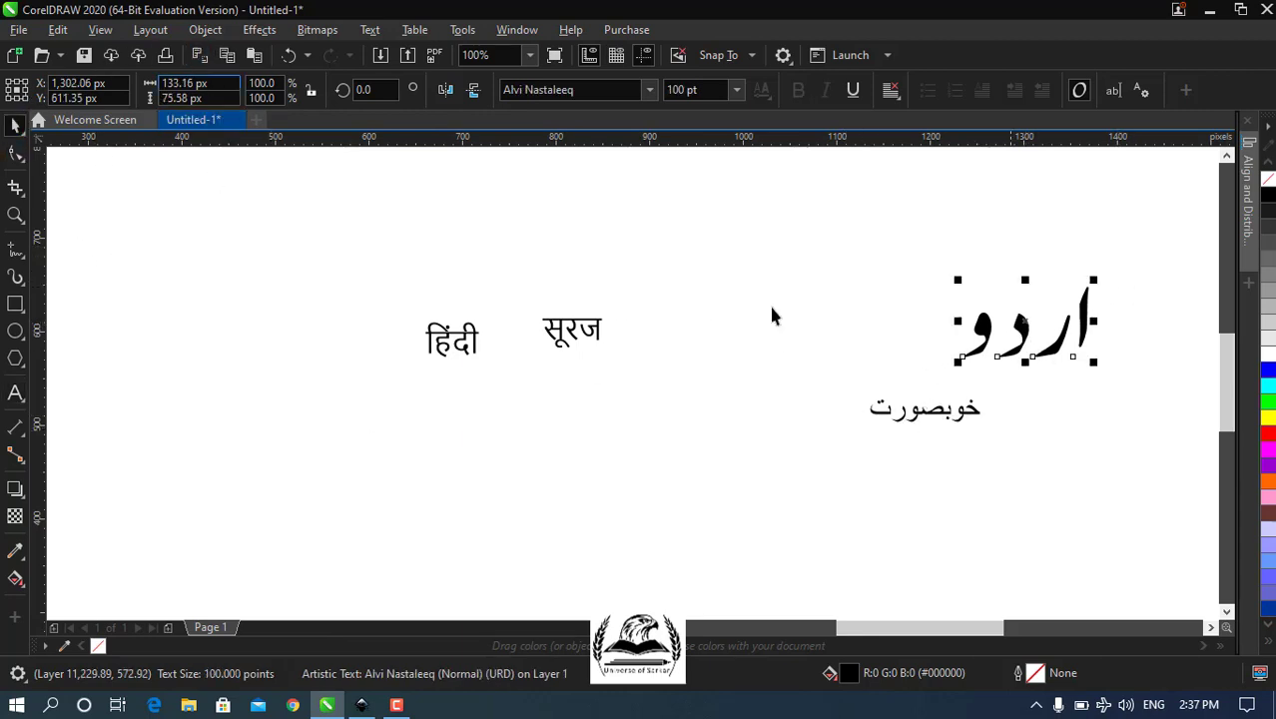
pyautogui.click(208, 35)
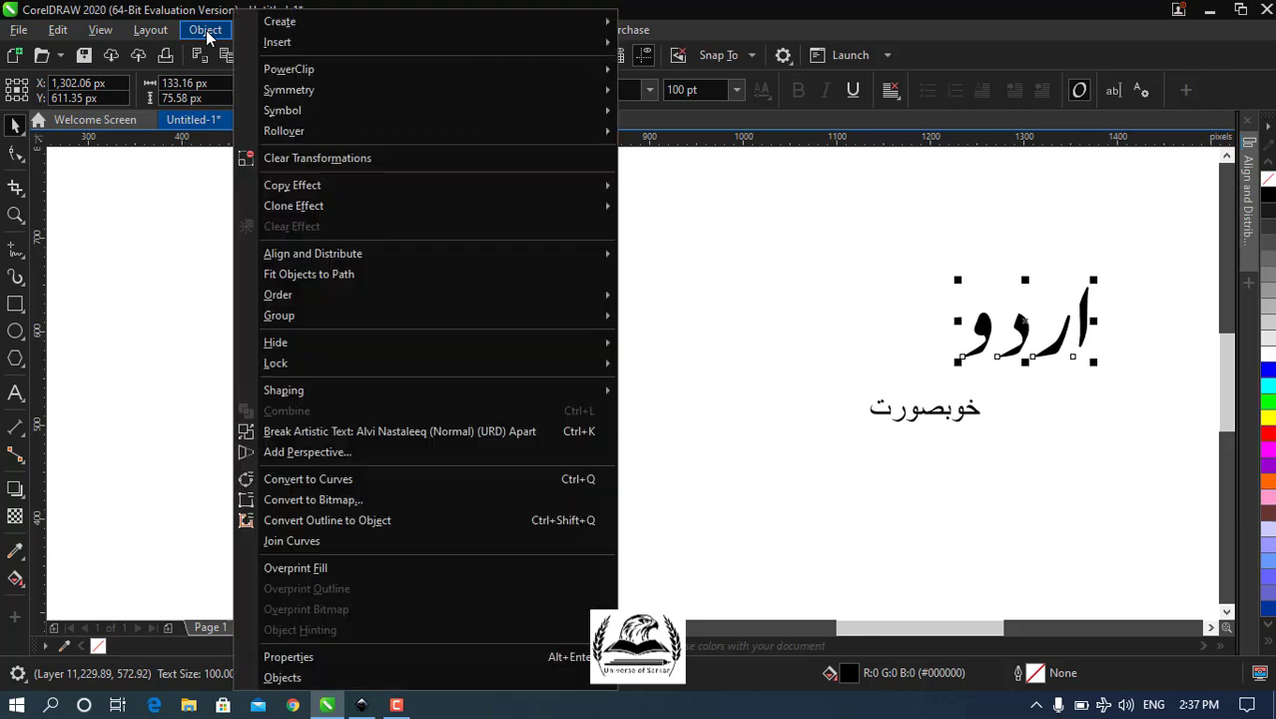
pyautogui.click(361, 481)
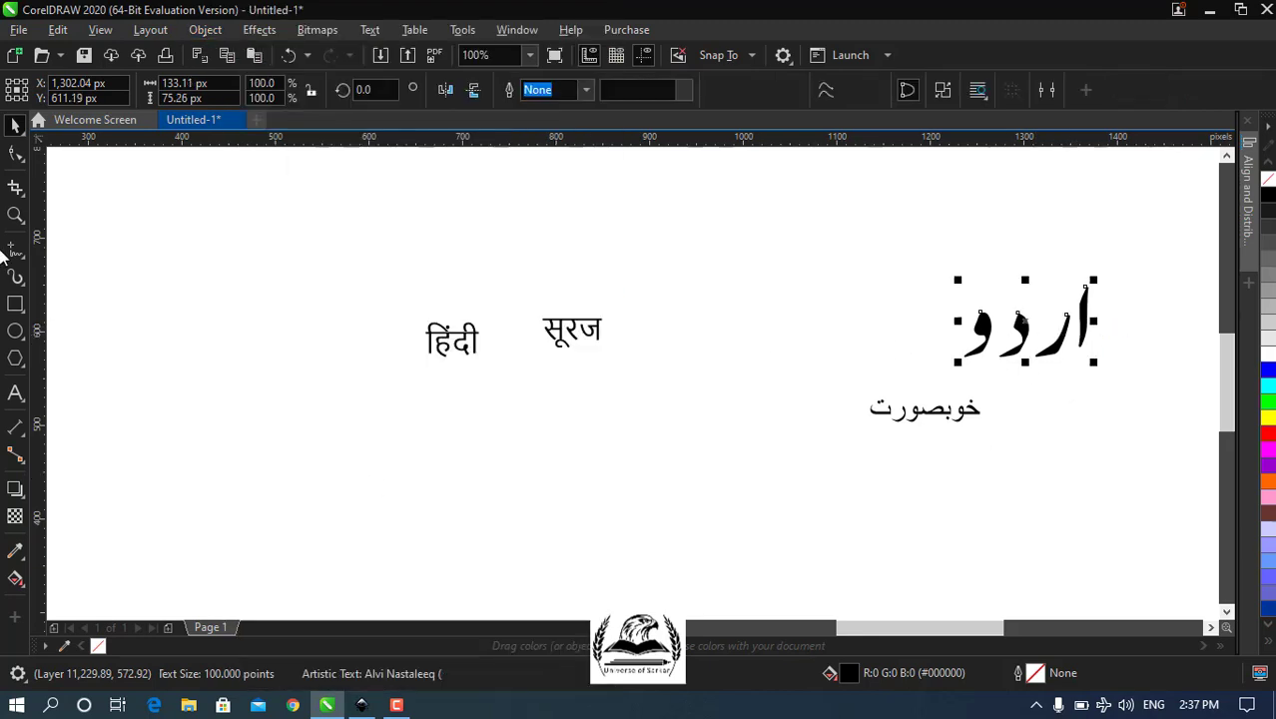
pyautogui.click(16, 155)
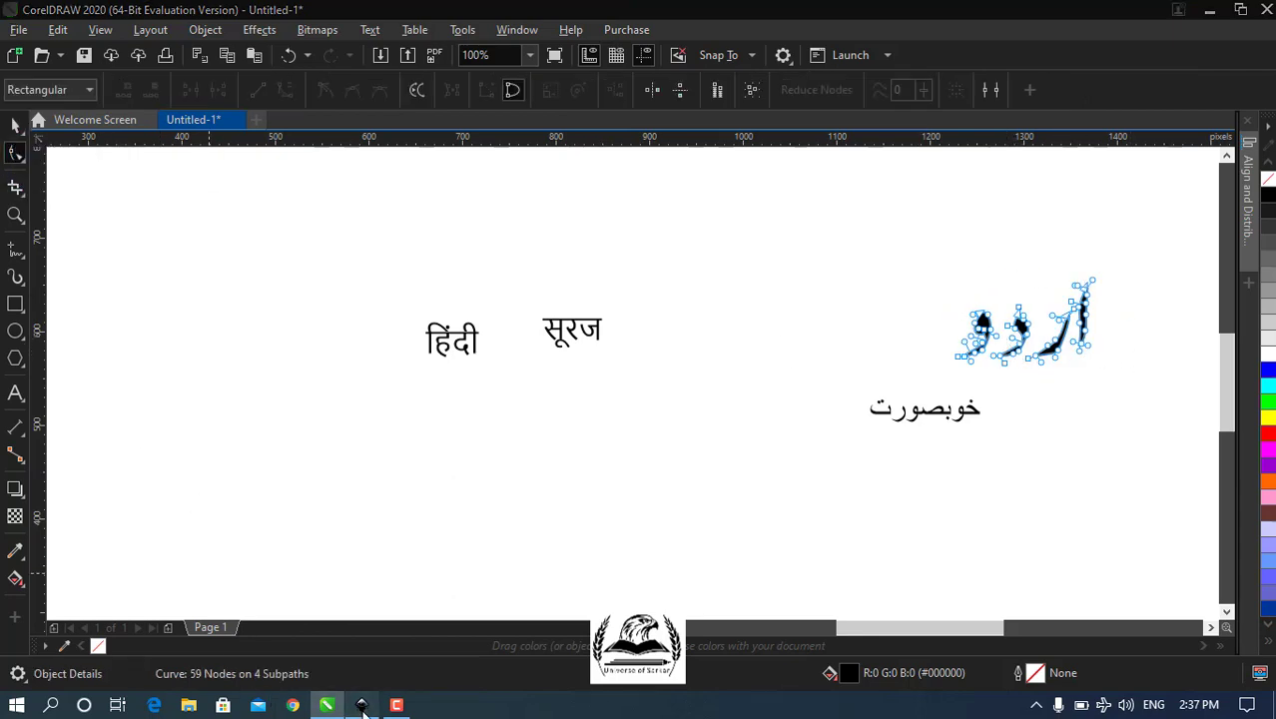
pyautogui.hotkey('alt', 'Tab')
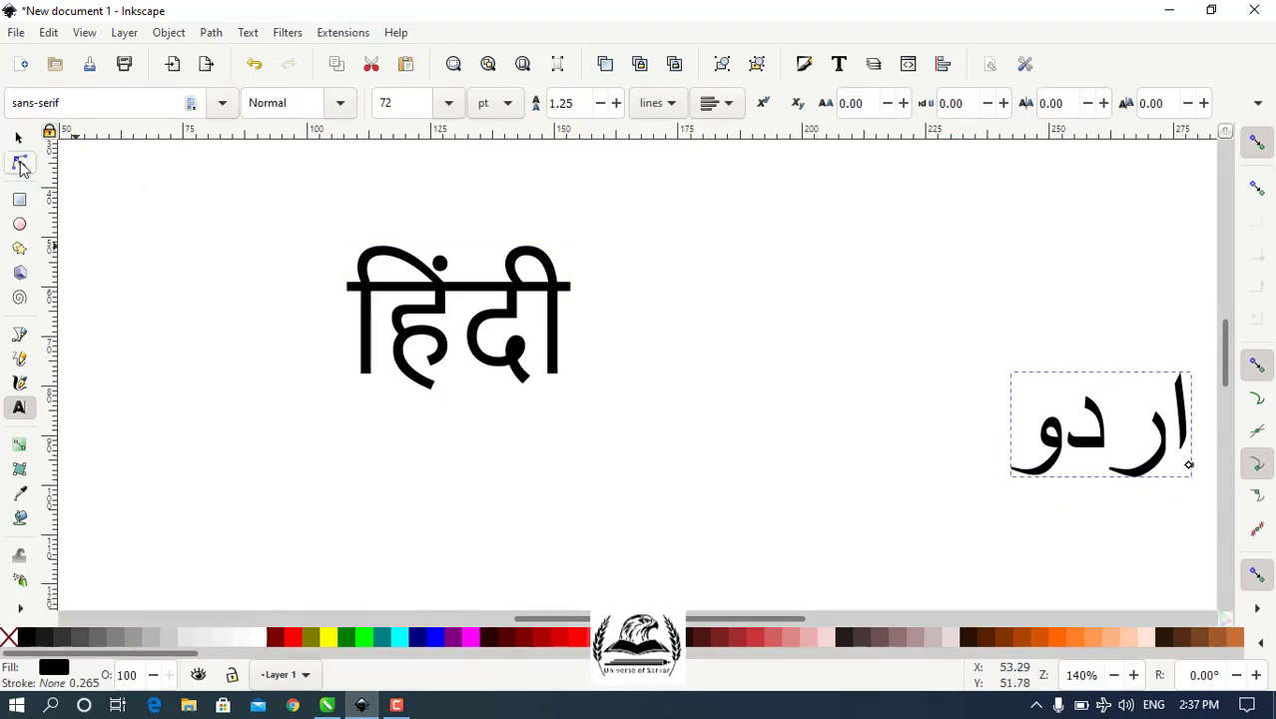
# - Convert Inkscape's Urdu text to a path and select its ر and د letters for node editing
pyautogui.click(19, 163)
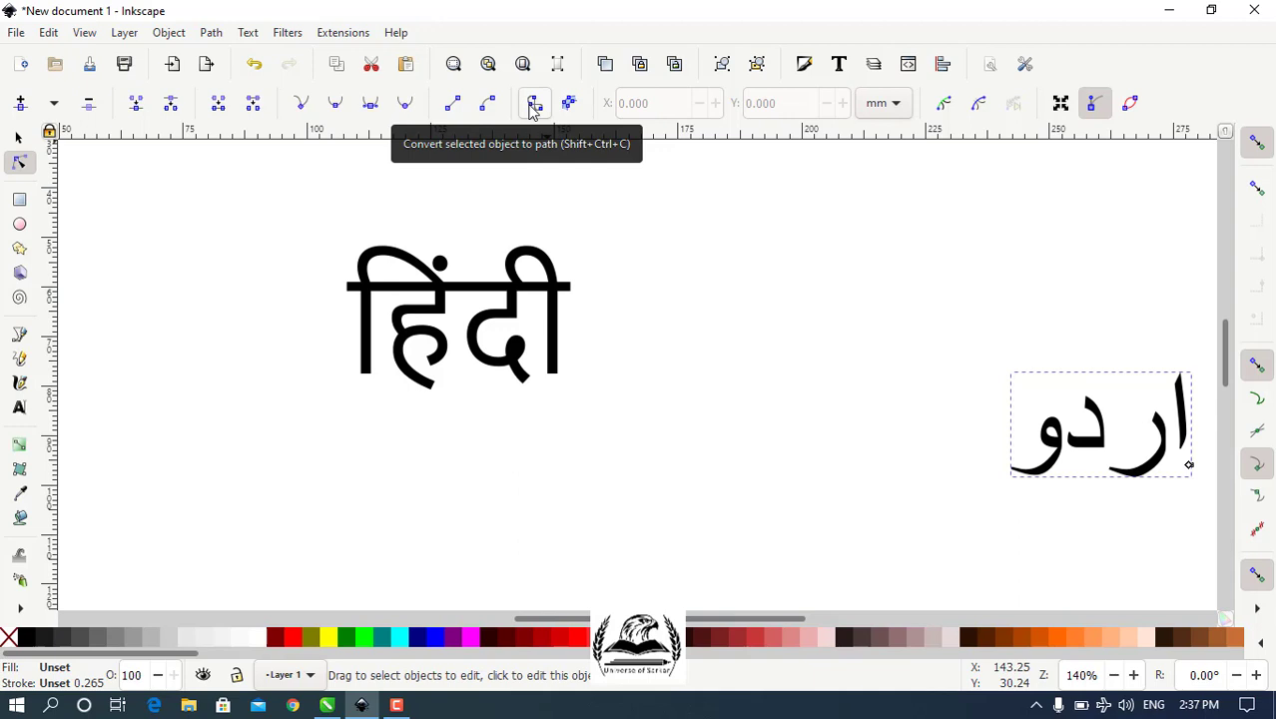
pyautogui.click(532, 107)
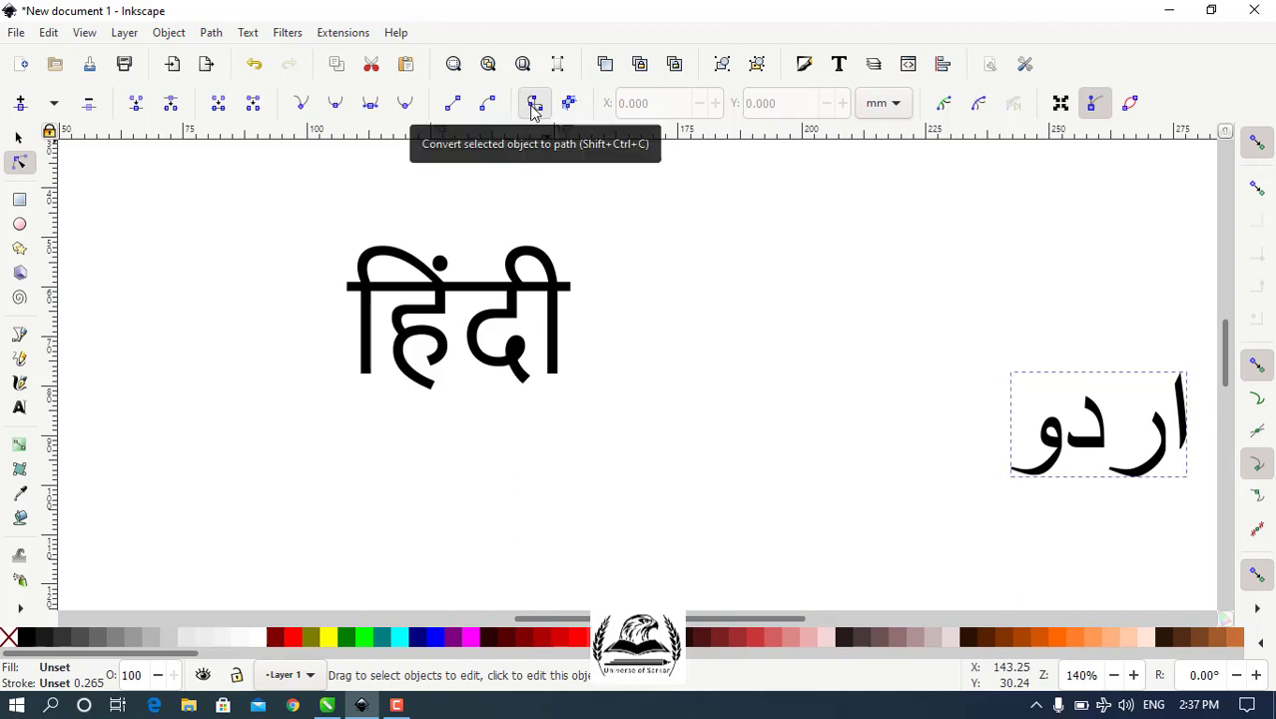
pyautogui.click(1160, 455)
pyautogui.click(1090, 439)
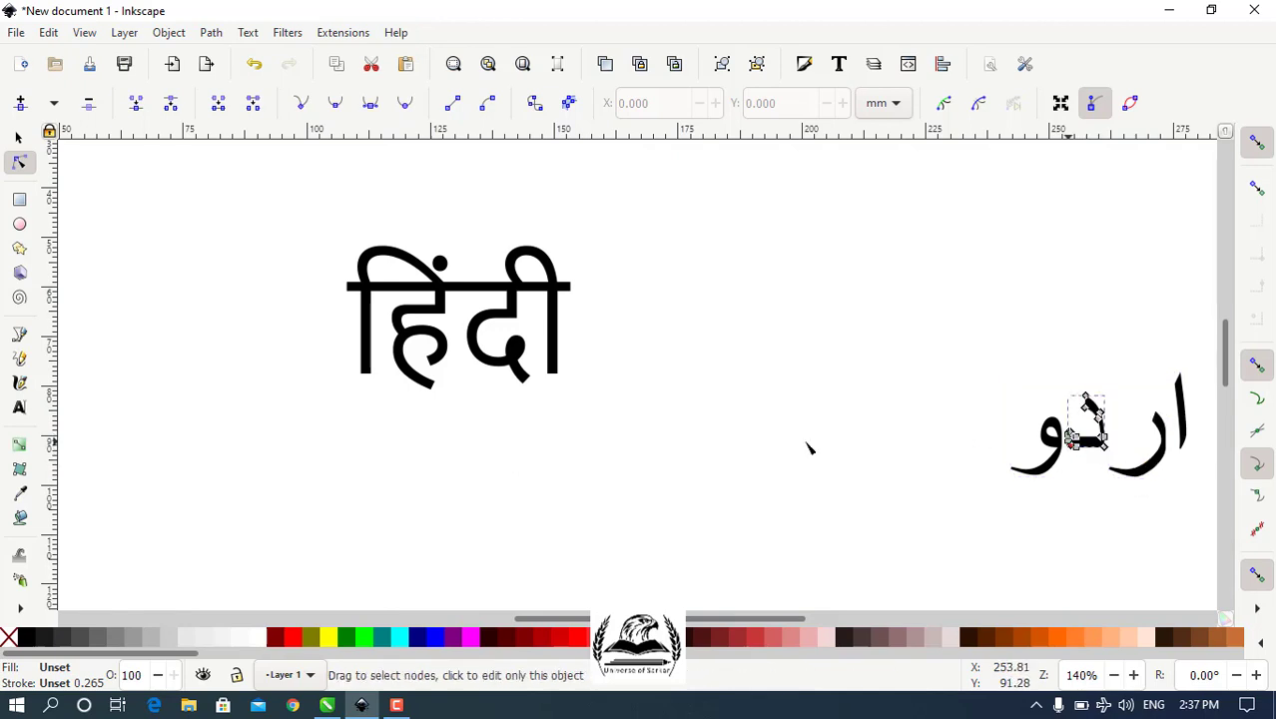
pyautogui.click(170, 33)
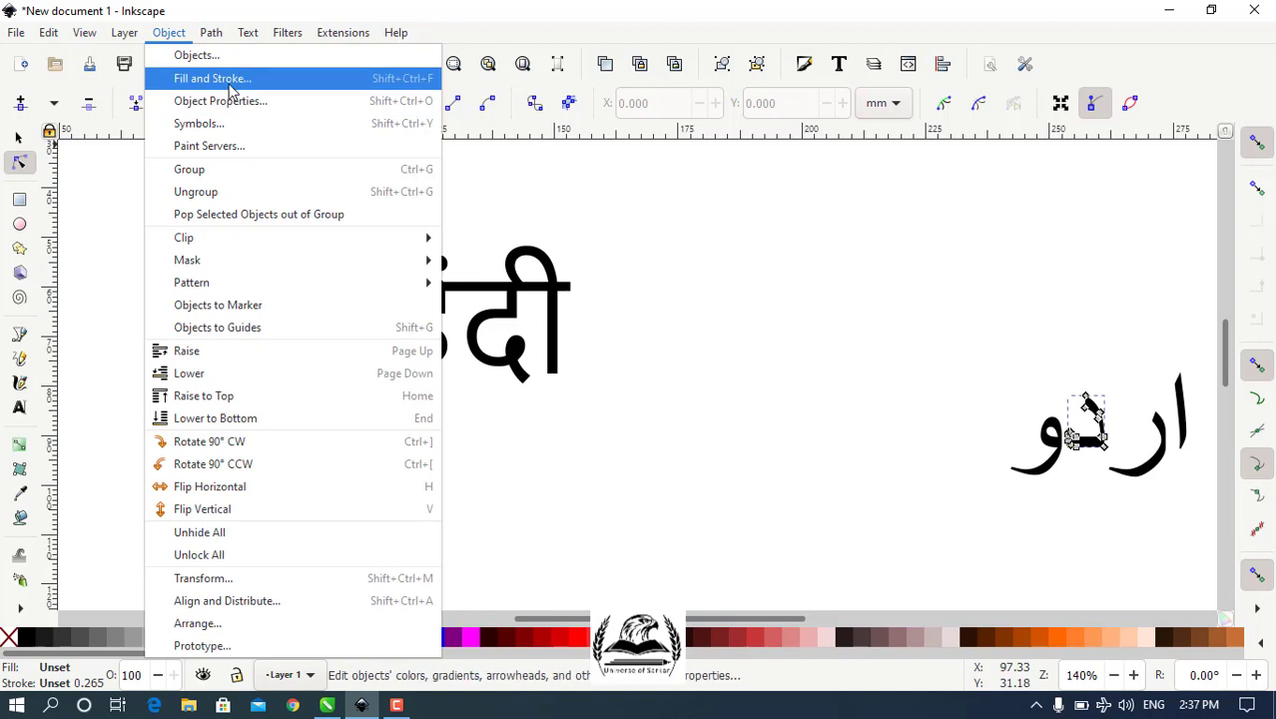
pyautogui.click(576, 45)
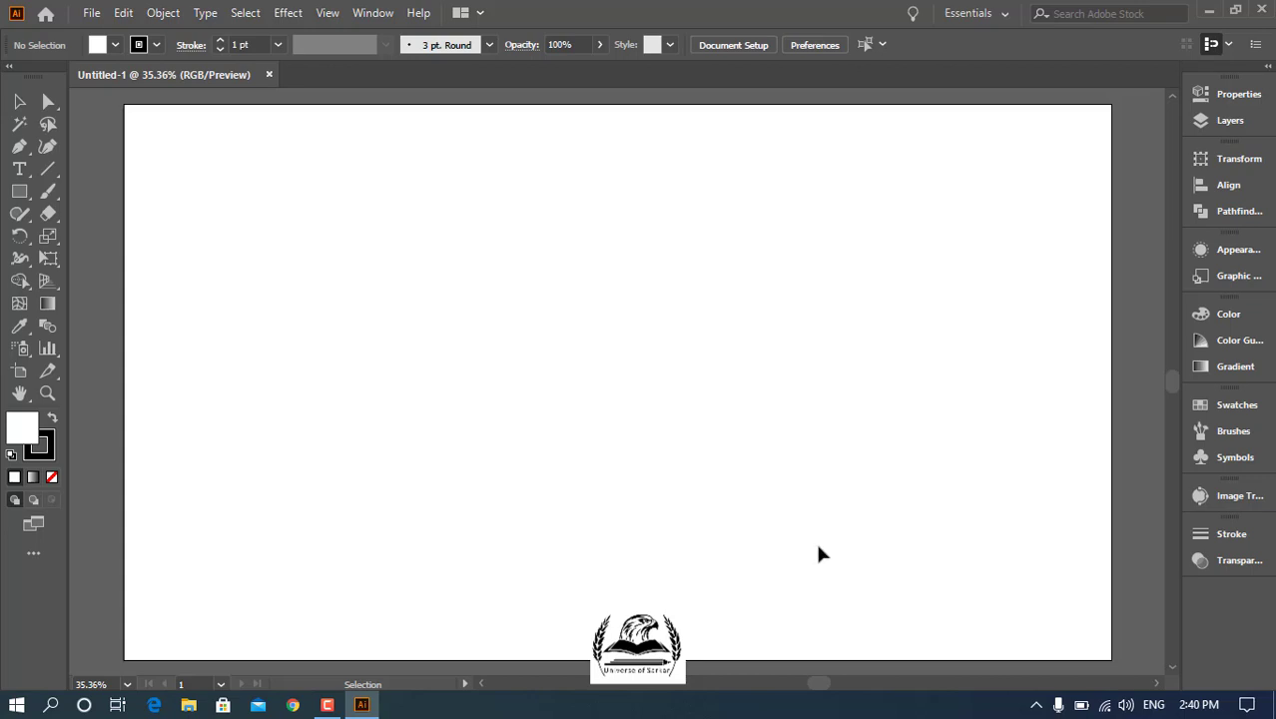
# - Type the Hindi word हिंदी at 72 pt on Illustrator's artboard using Hindi input
pyautogui.click(1153, 705)
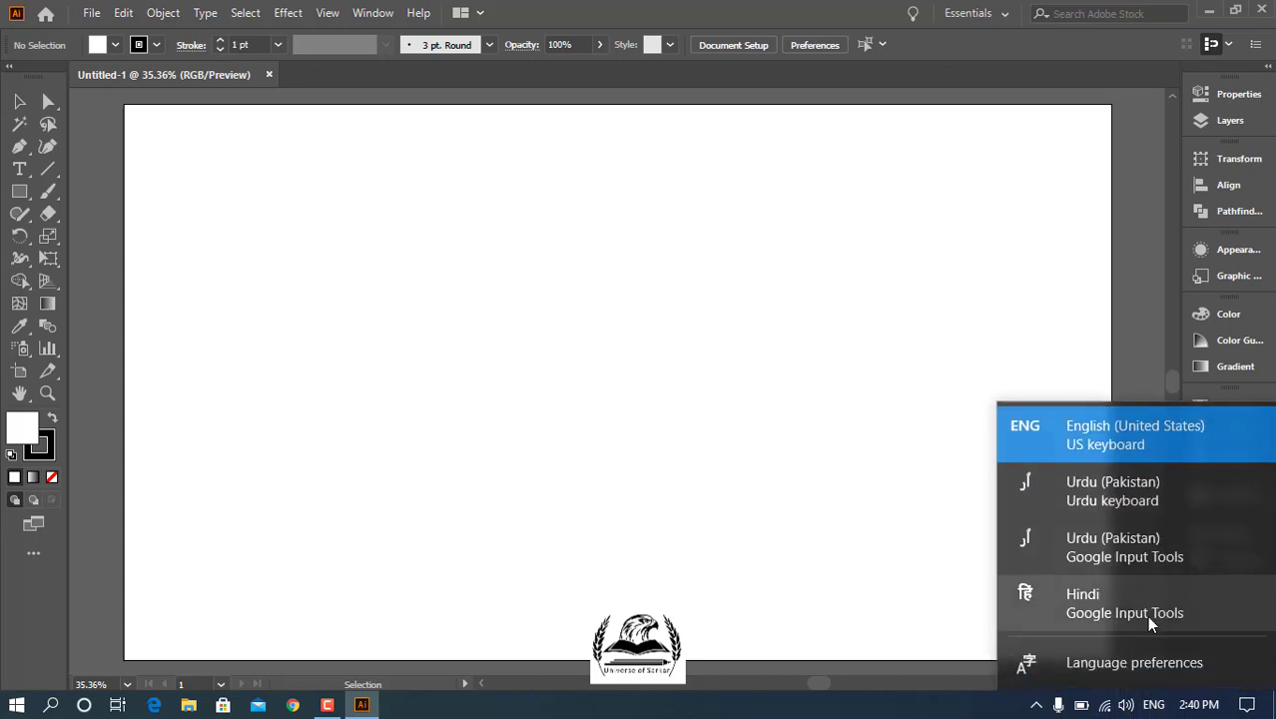
pyautogui.click(1149, 621)
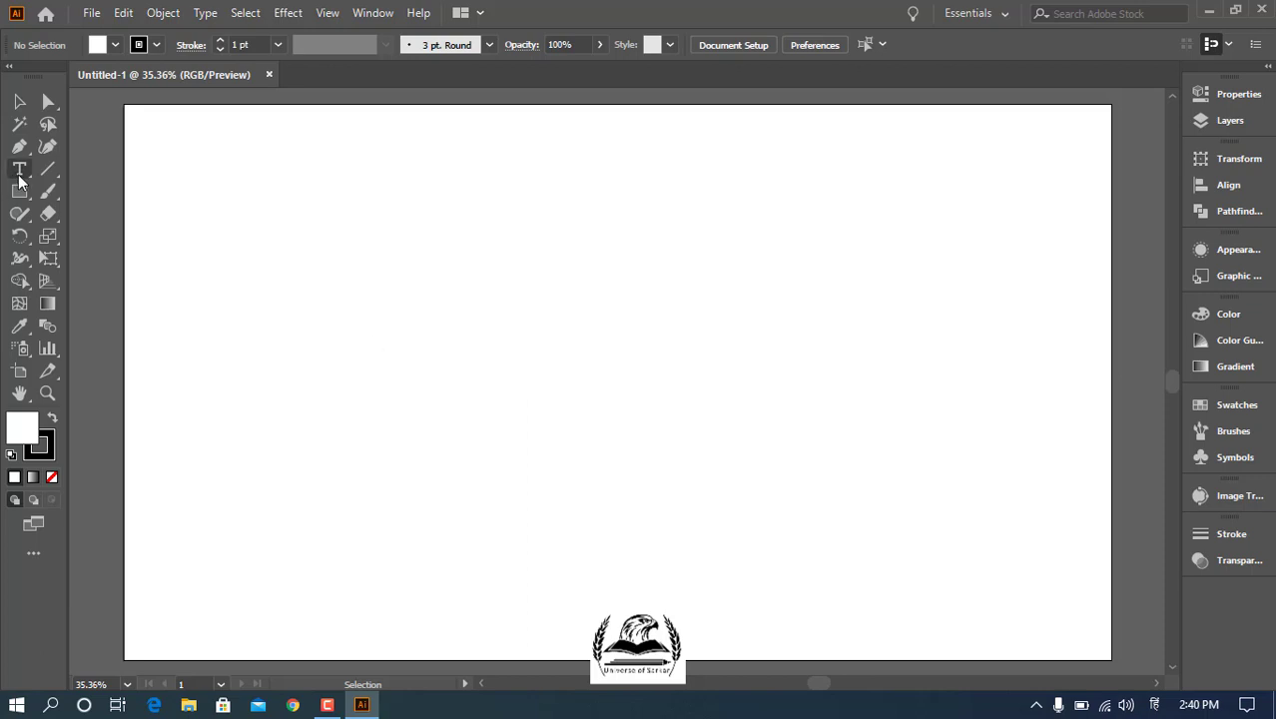
pyautogui.press('t')
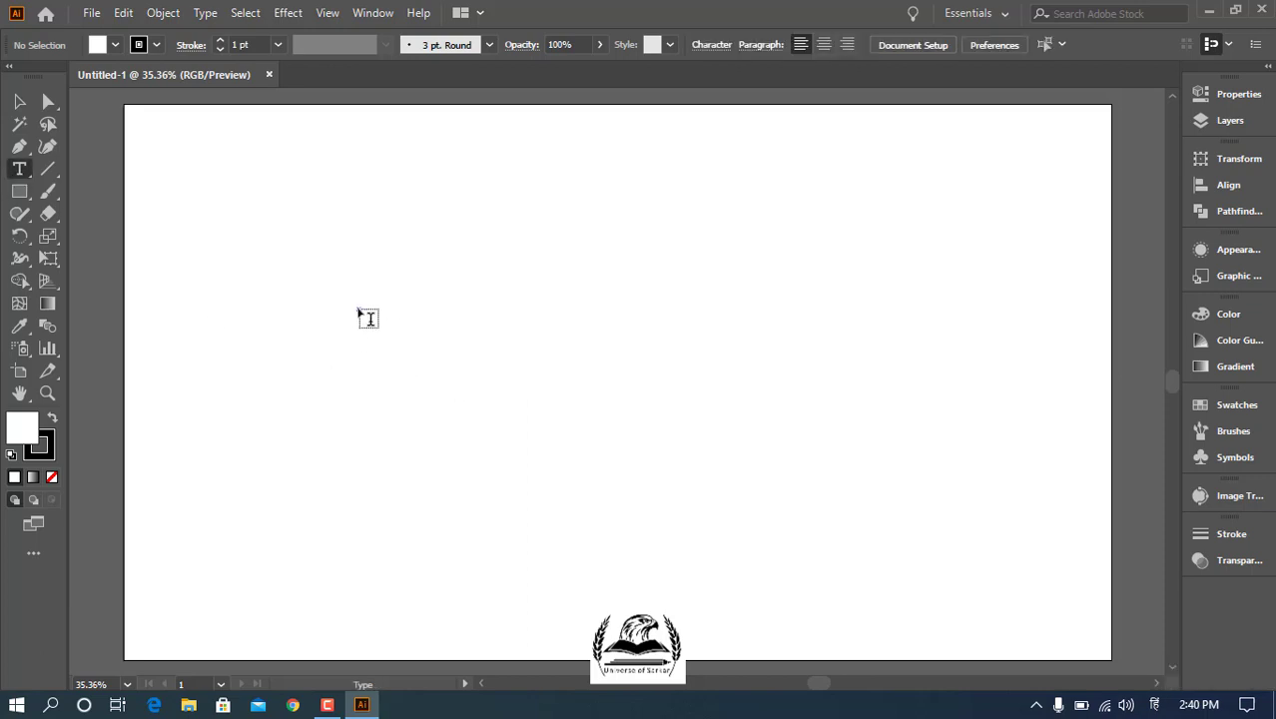
pyautogui.click(360, 311)
pyautogui.click(924, 45)
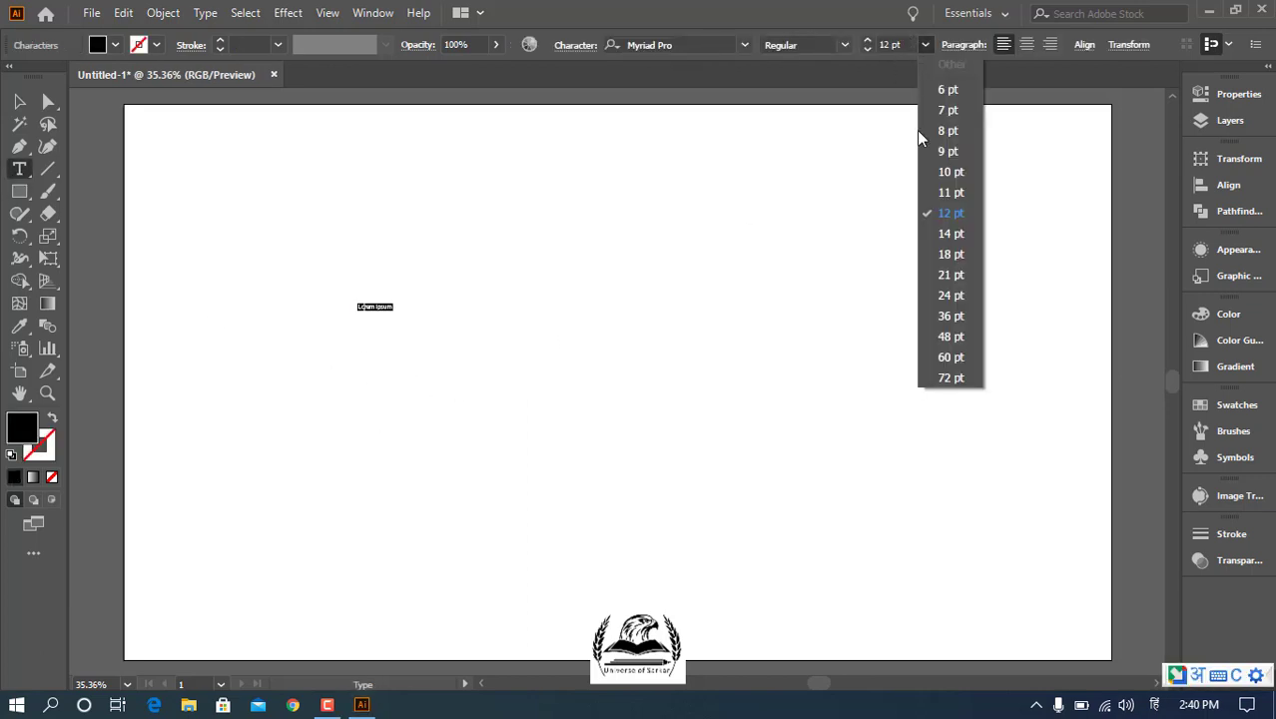
pyautogui.click(949, 377)
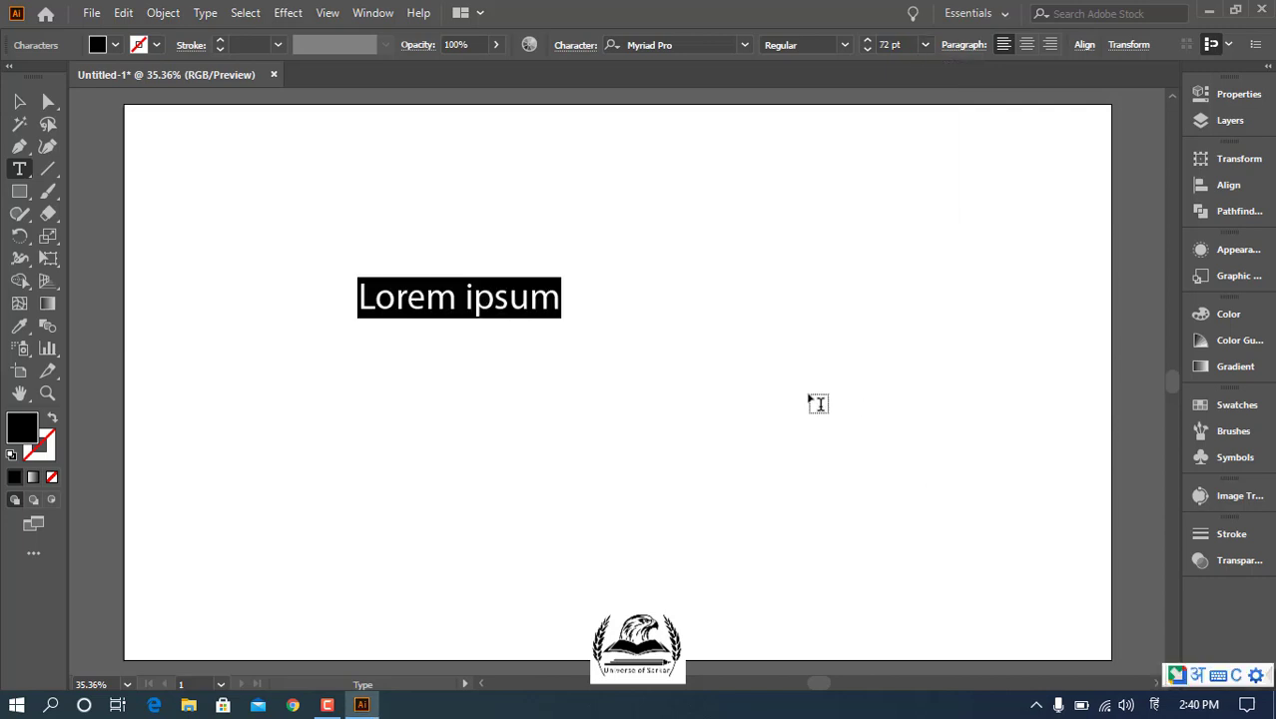
pyautogui.write('hin')
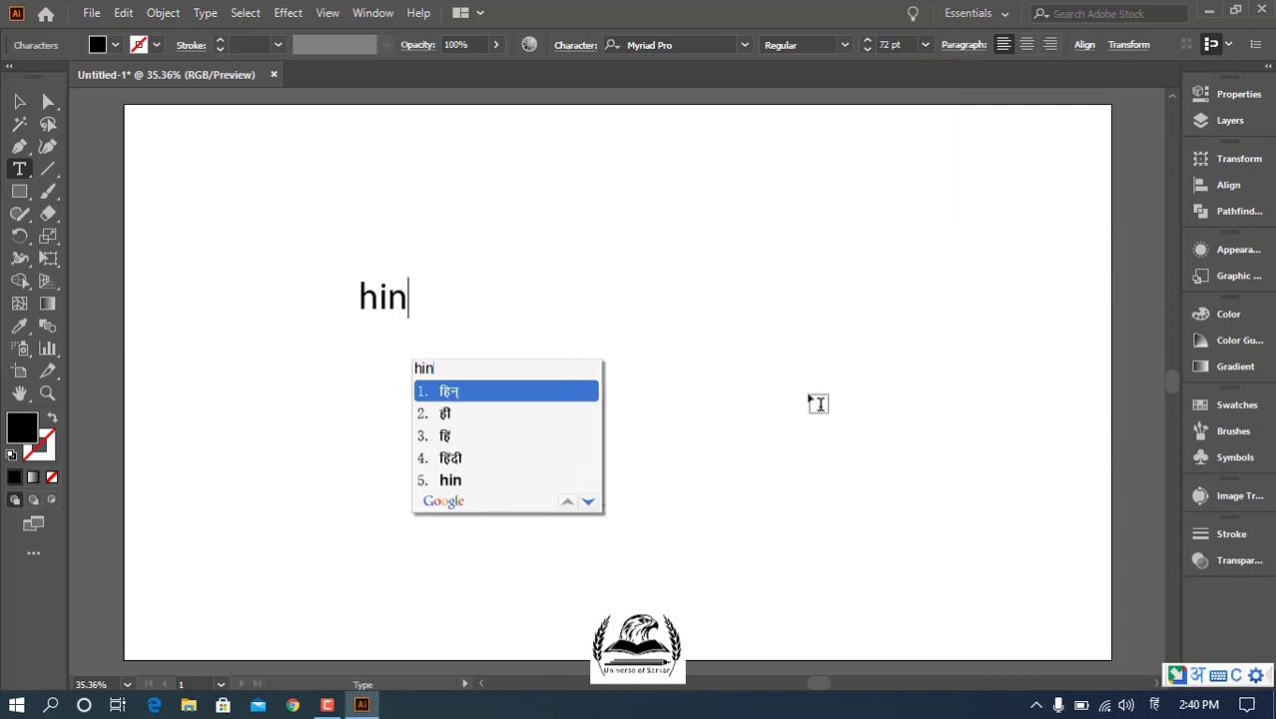
pyautogui.write('di')
pyautogui.press('space')
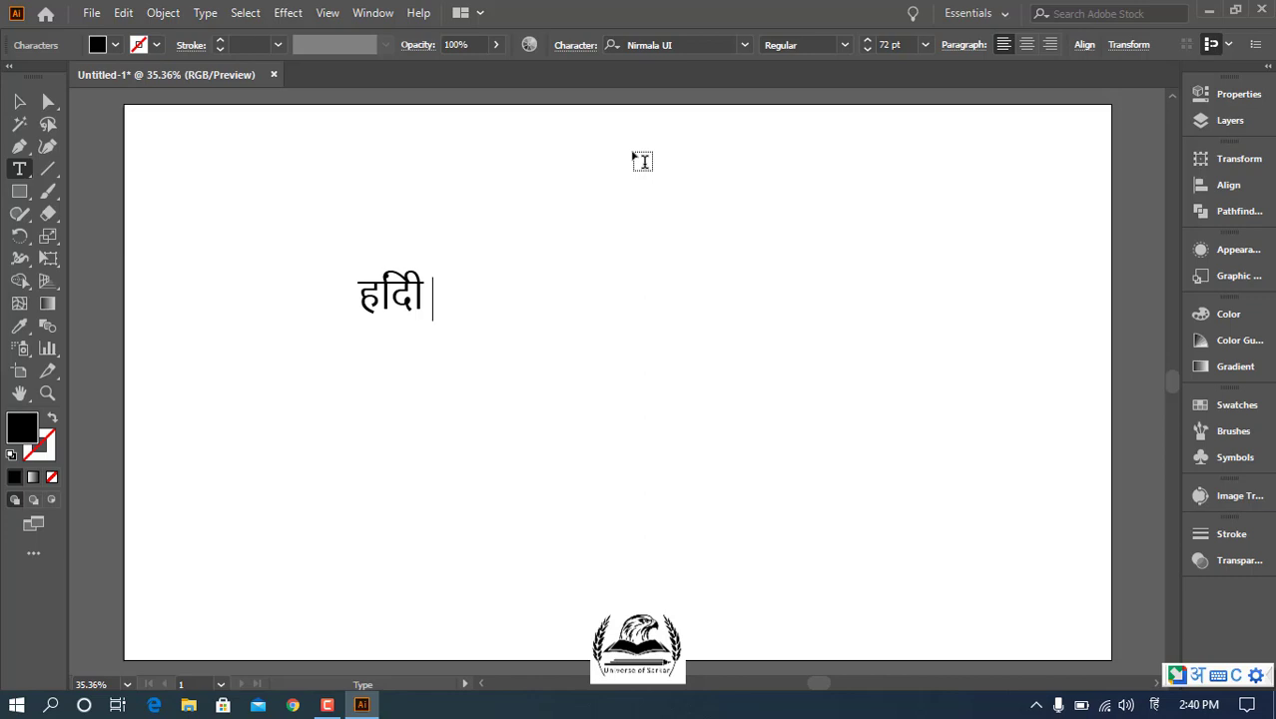
pyautogui.press('Escape')
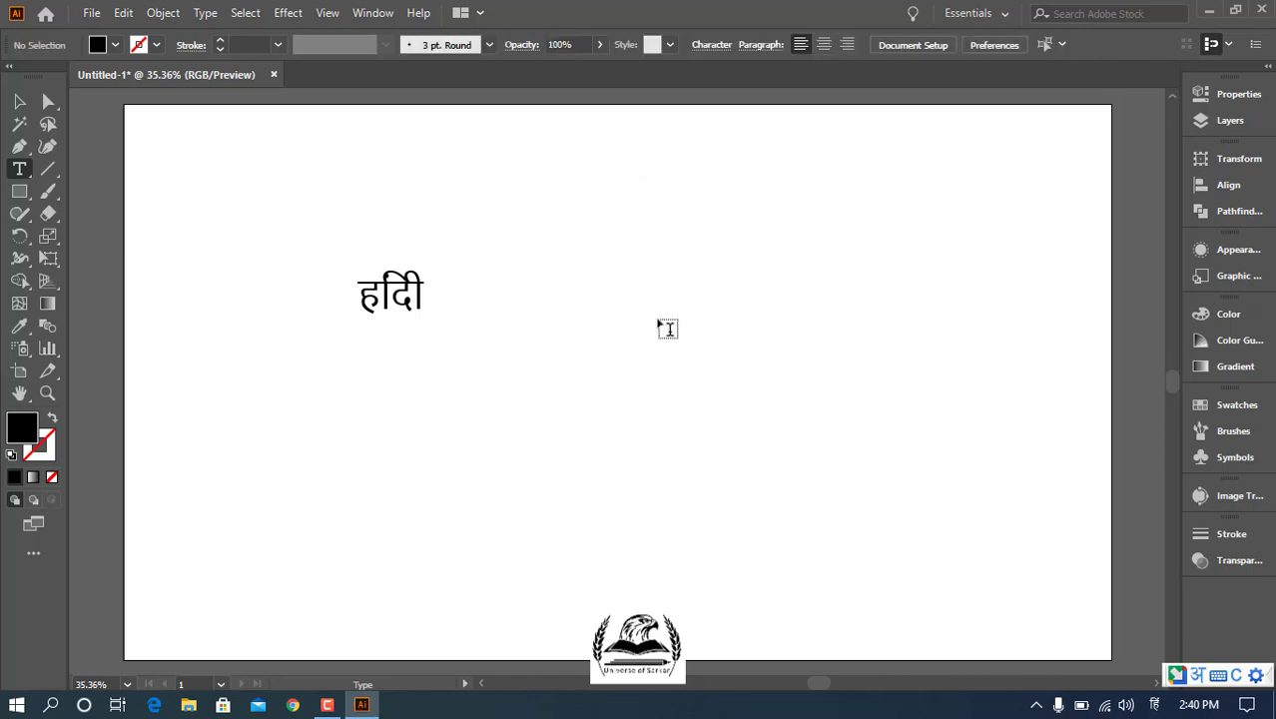
# - Replace the placeholder below हिंदी with the Urdu word typed via Urdu Google Input Tools
pyautogui.click(488, 423)
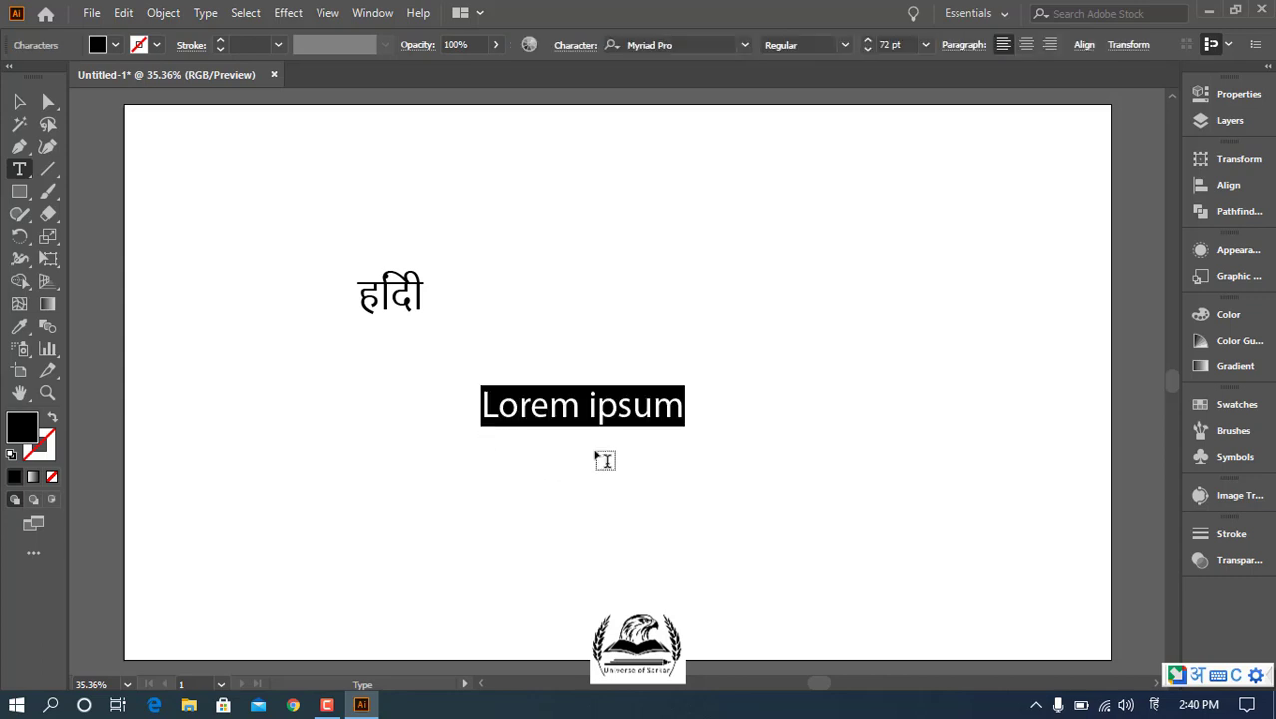
pyautogui.click(1155, 704)
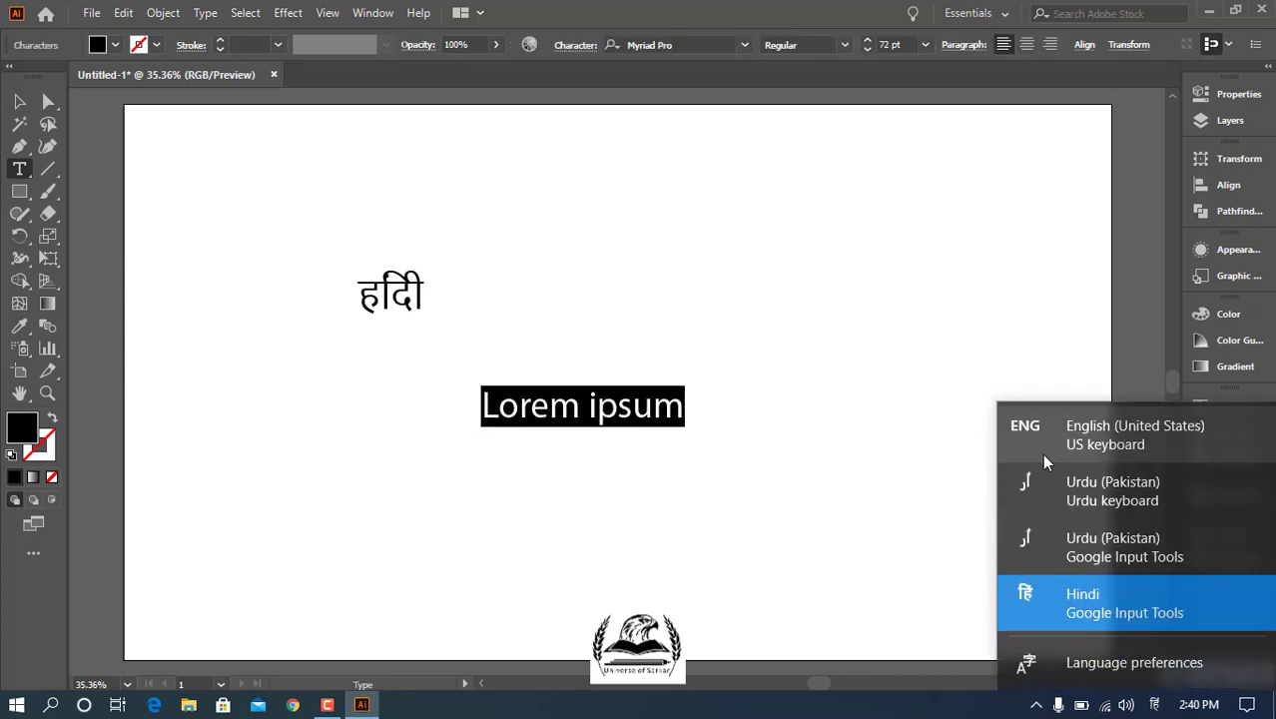
pyautogui.click(1092, 554)
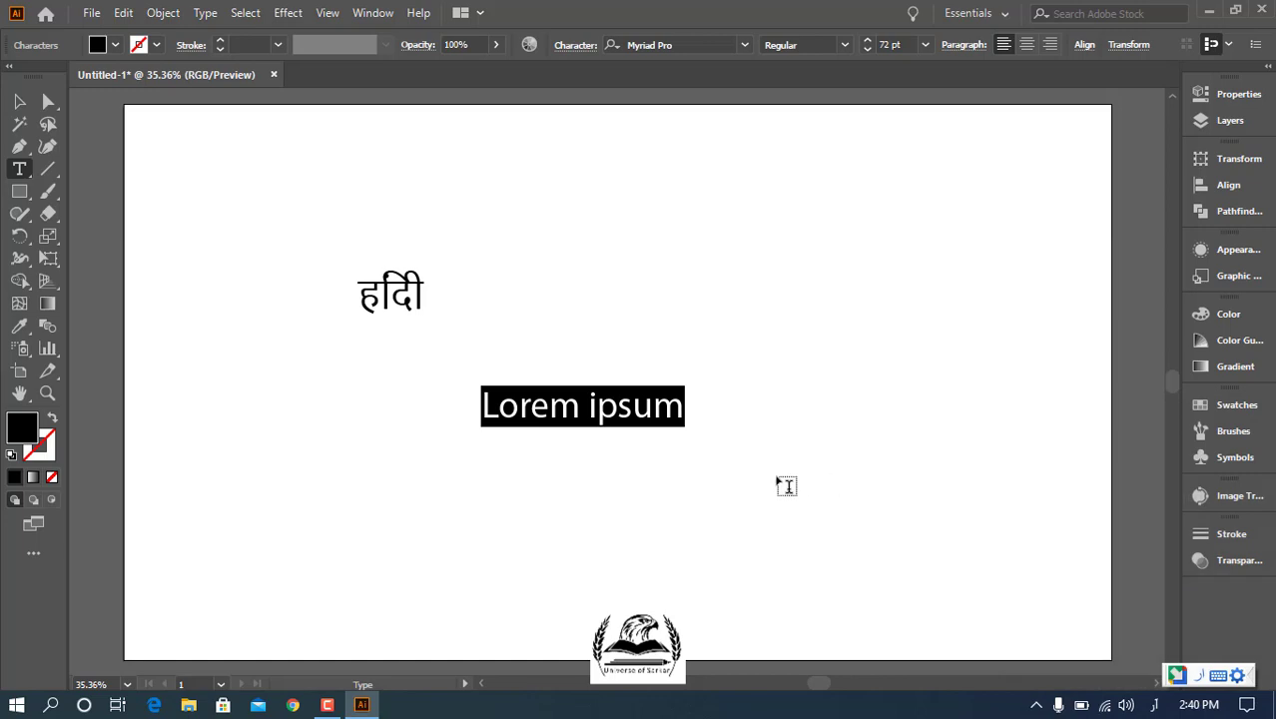
pyautogui.write('urdu')
pyautogui.press('space')
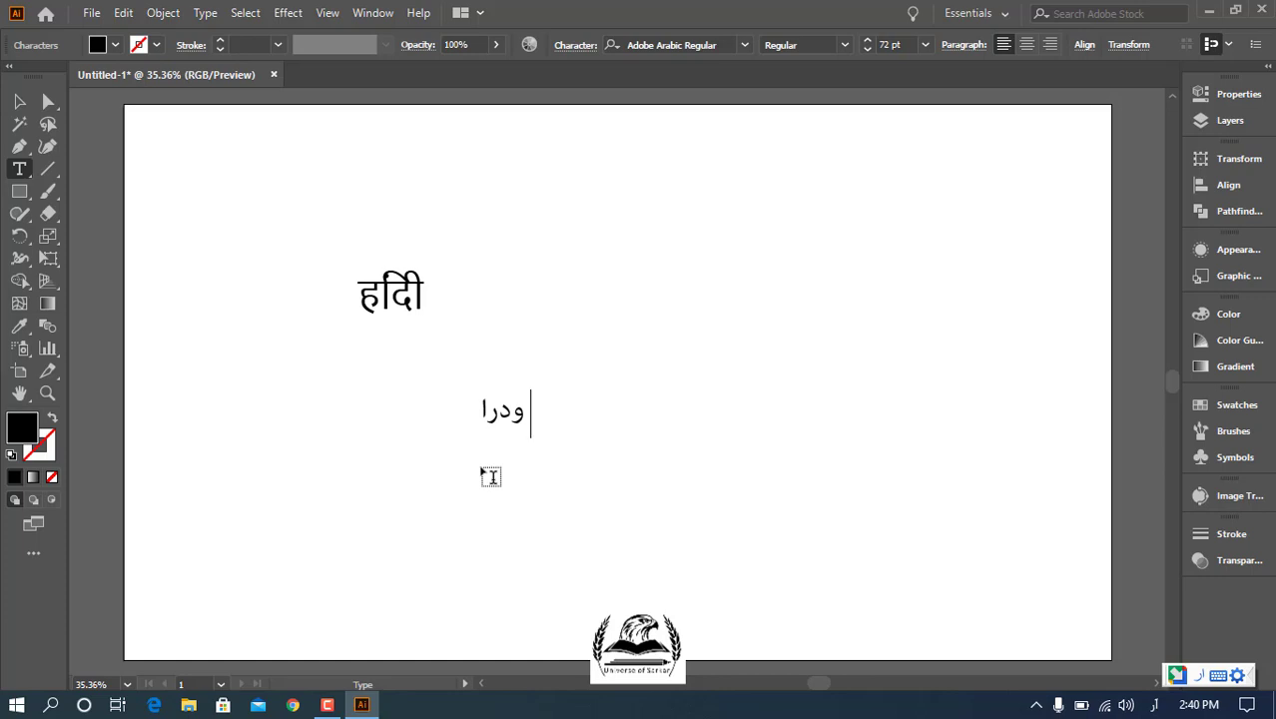
pyautogui.click(123, 12)
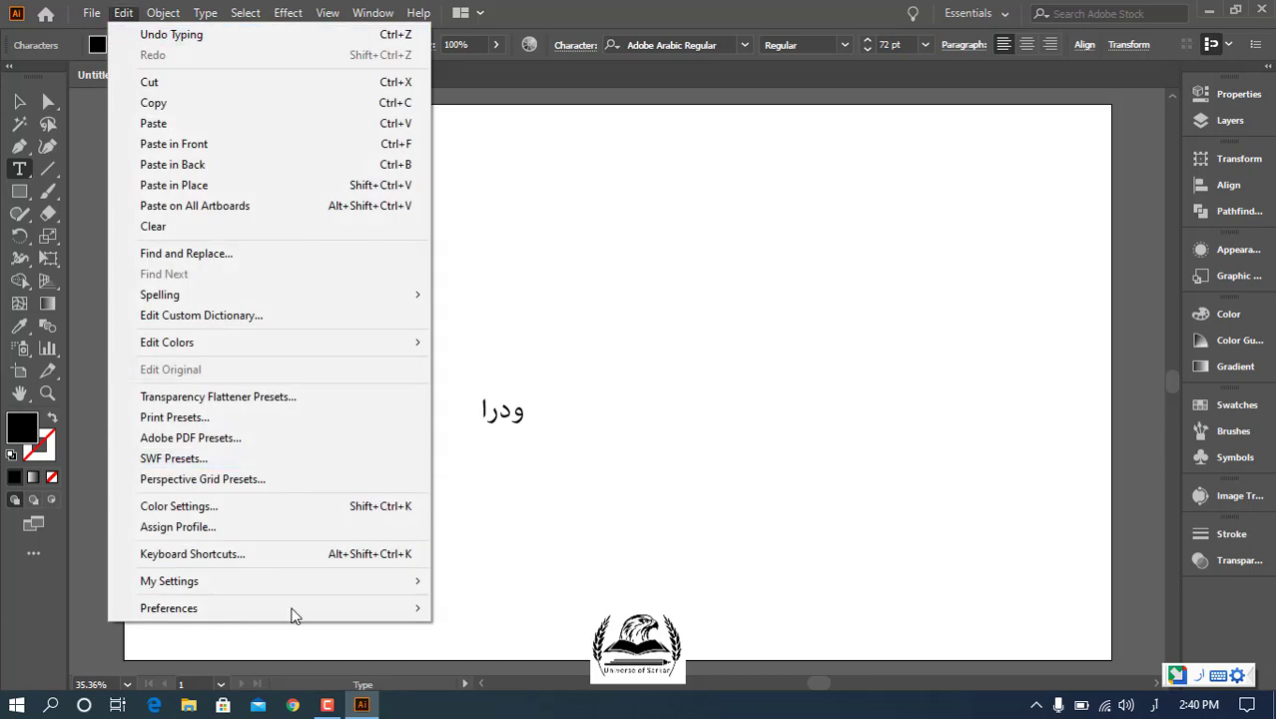
pyautogui.moveTo(169, 608)
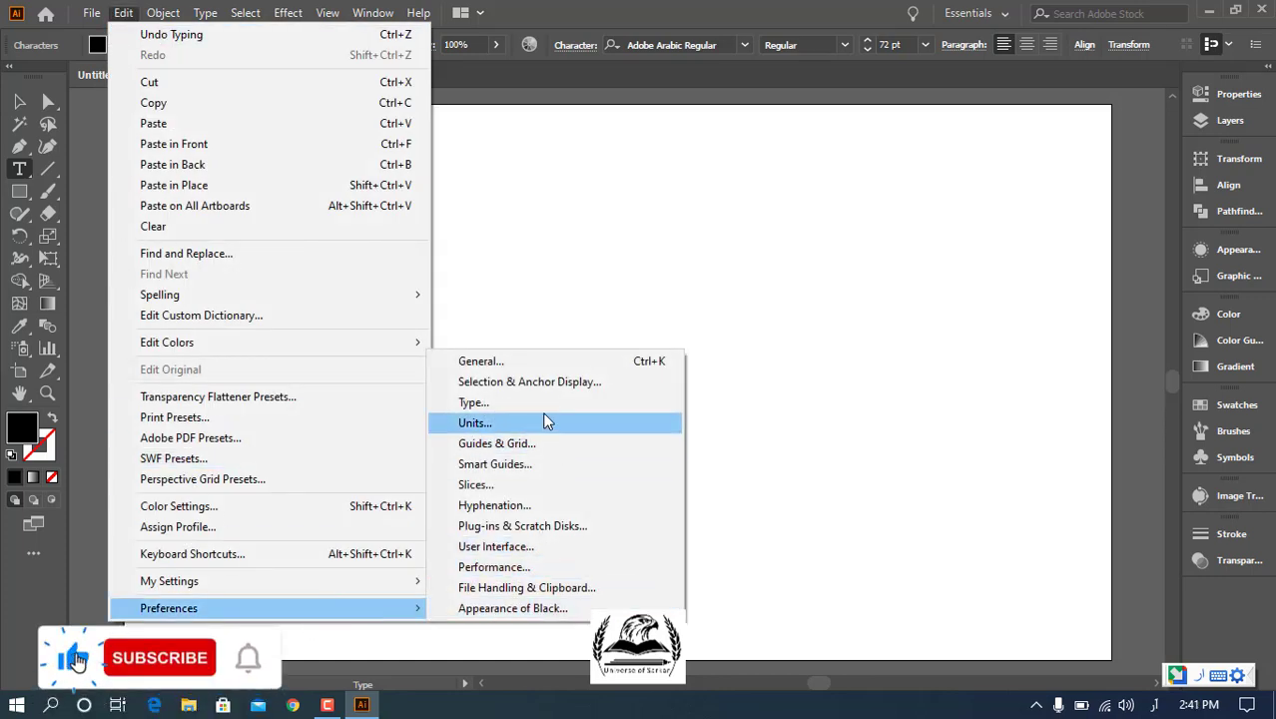
# - Enable Show Indic Options instead of East Asian in Illustrator's Type preferences
pyautogui.click(545, 403)
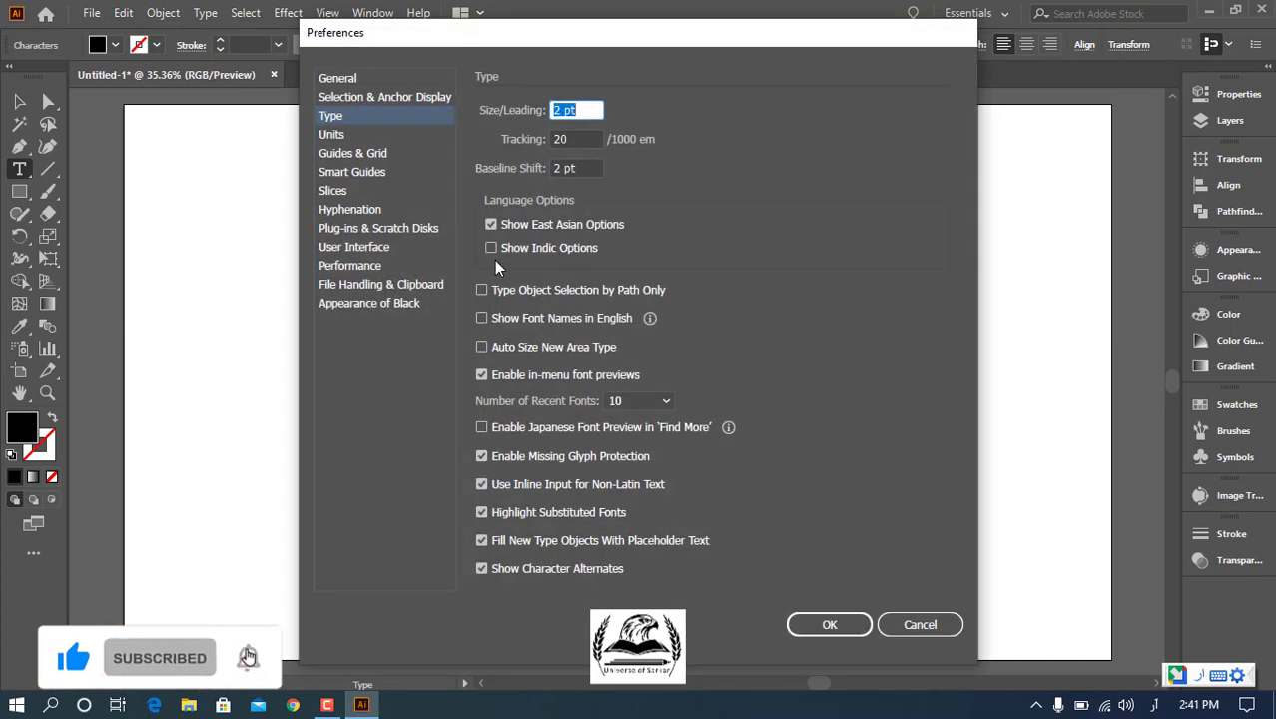
pyautogui.click(579, 256)
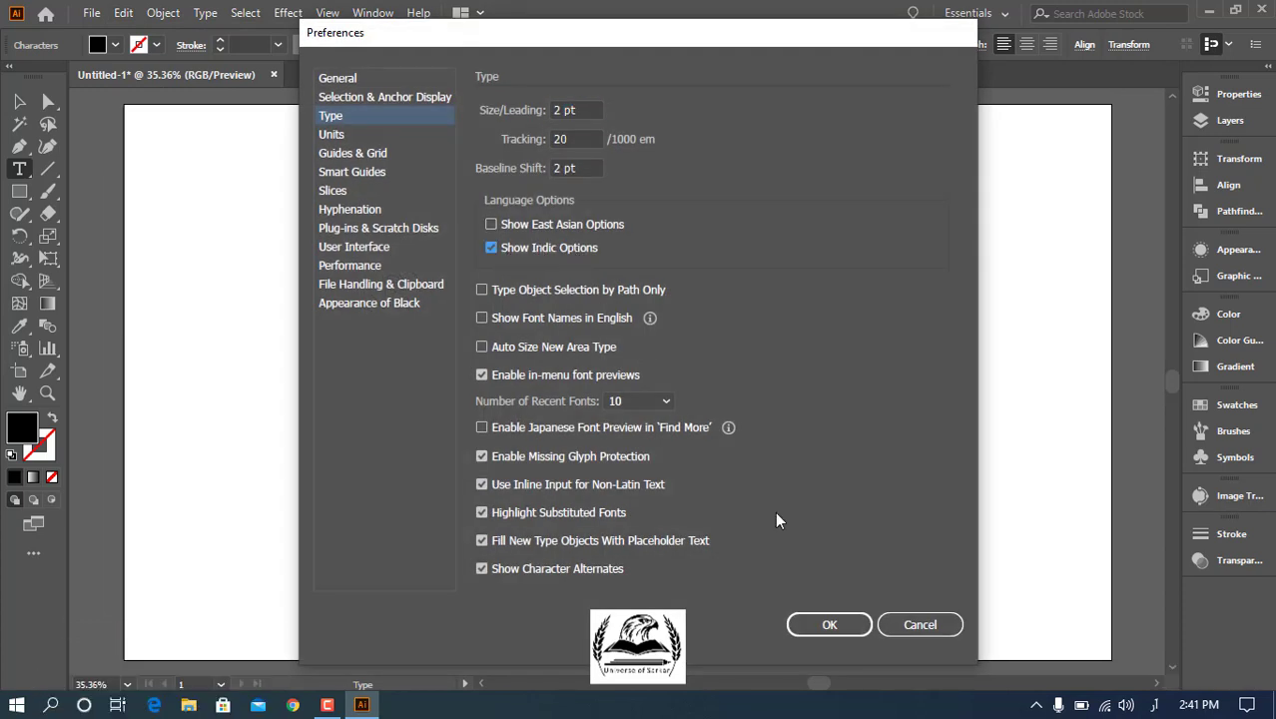
pyautogui.click(830, 625)
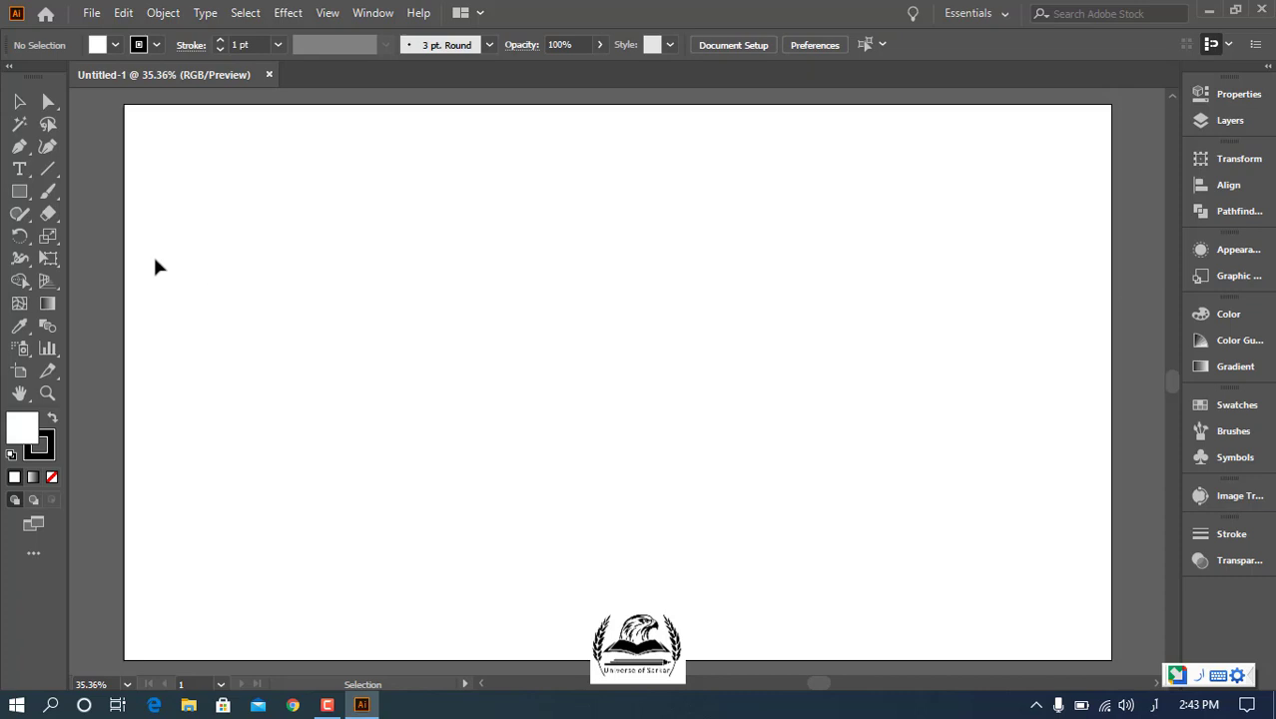
# - Add a 72 pt text object and type the Urdu word اردو, then select it
pyautogui.click(20, 169)
pyautogui.click(428, 287)
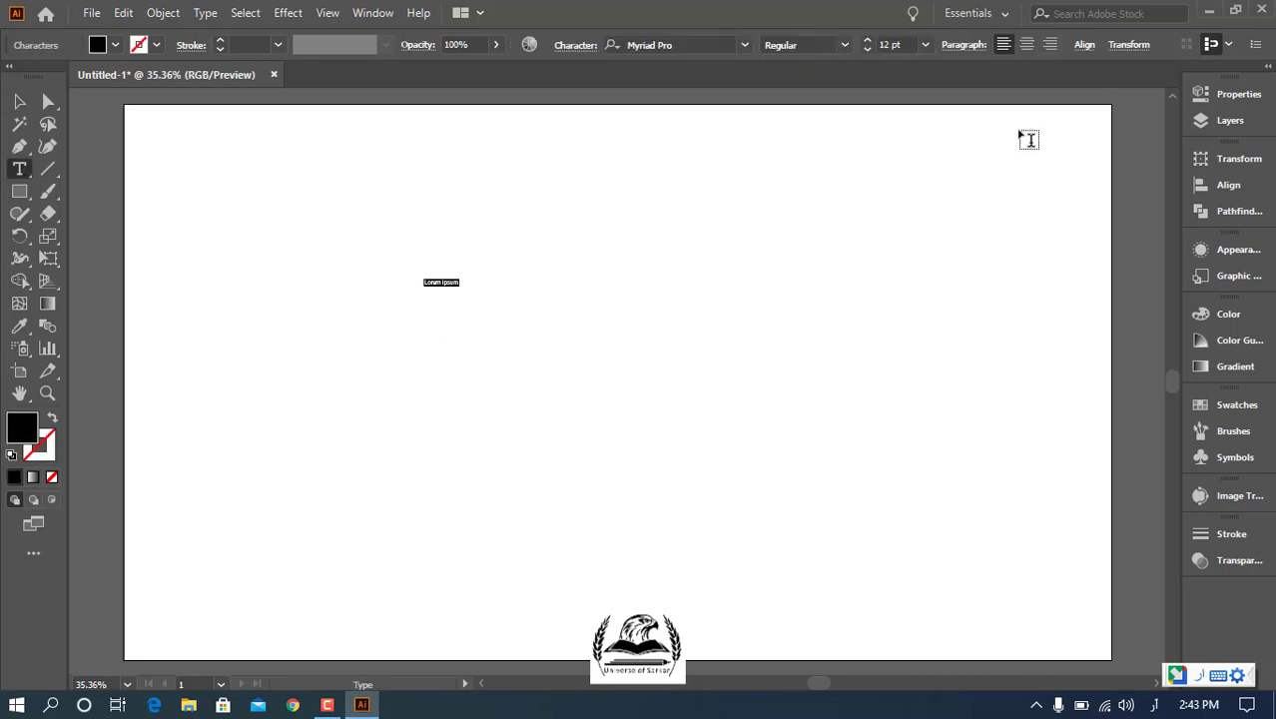
pyautogui.click(925, 45)
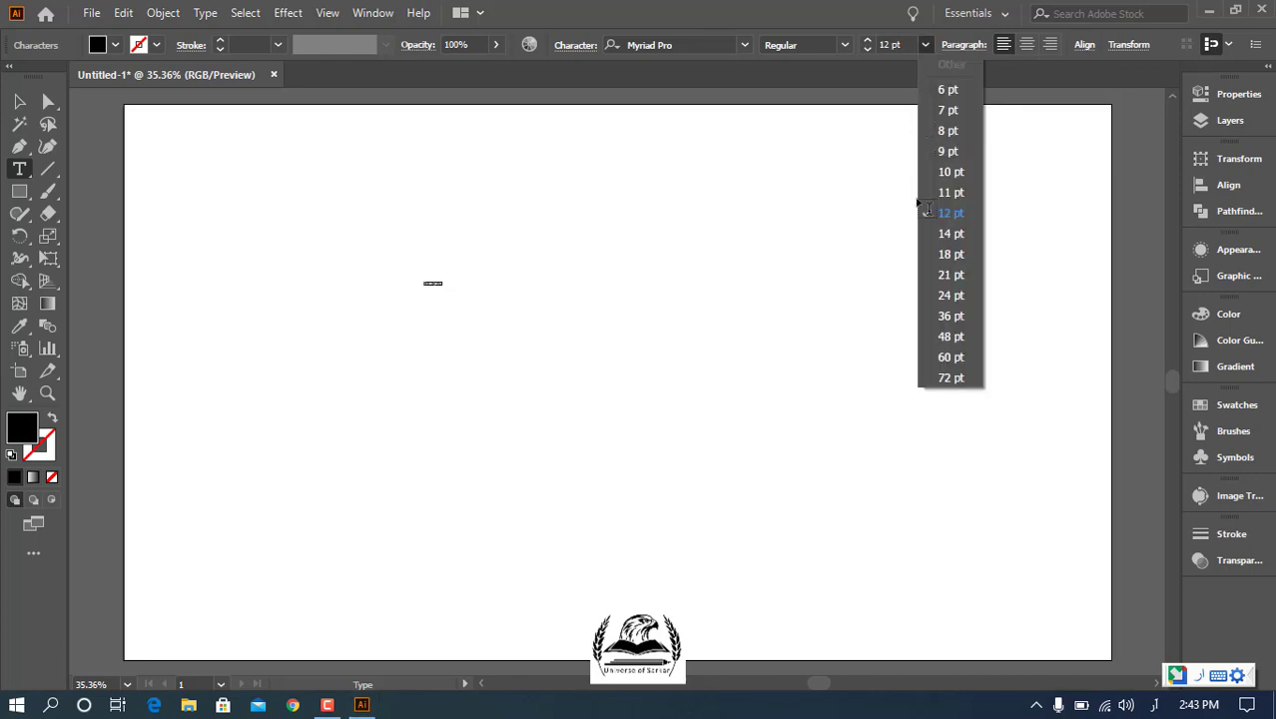
pyautogui.click(933, 377)
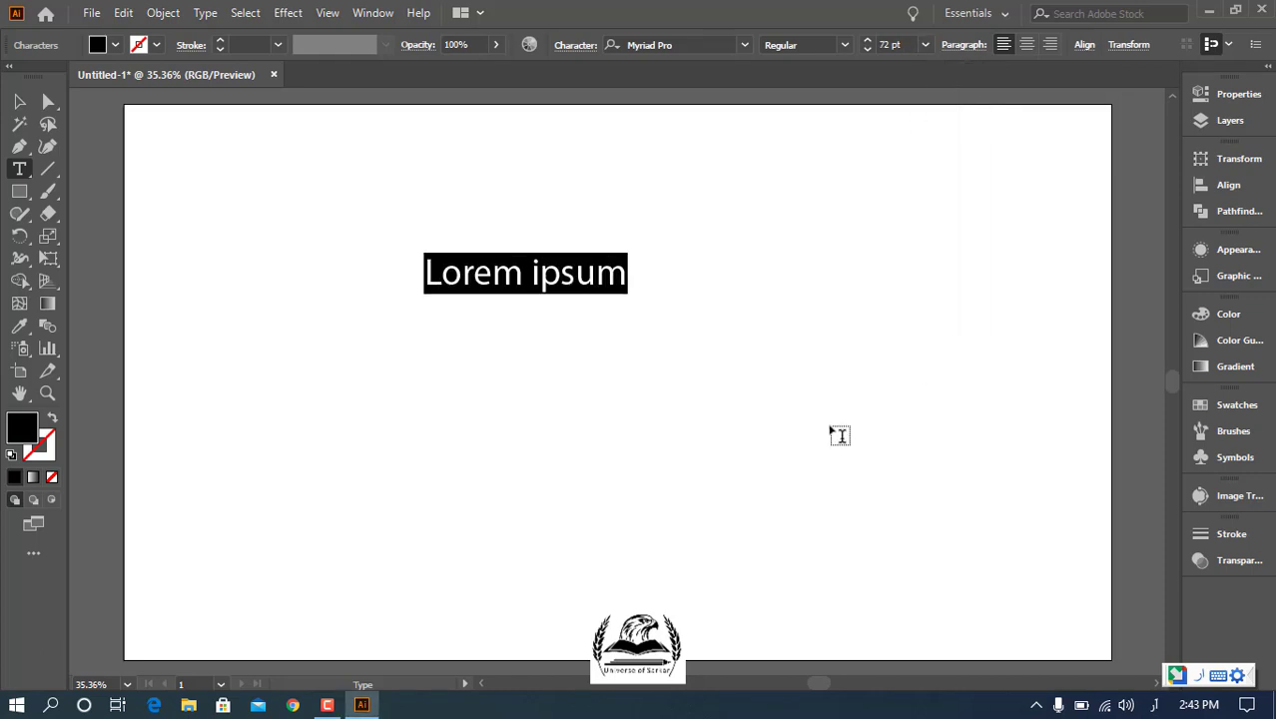
pyautogui.write('urdu')
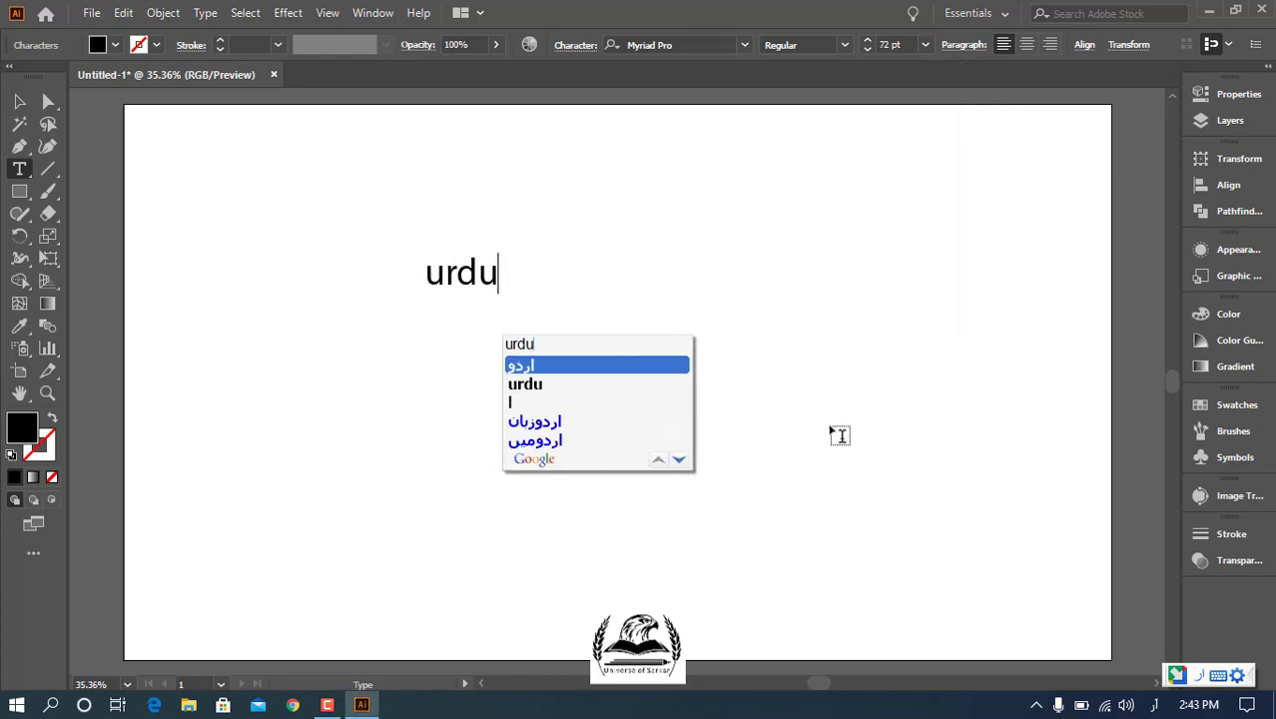
pyautogui.press('space')
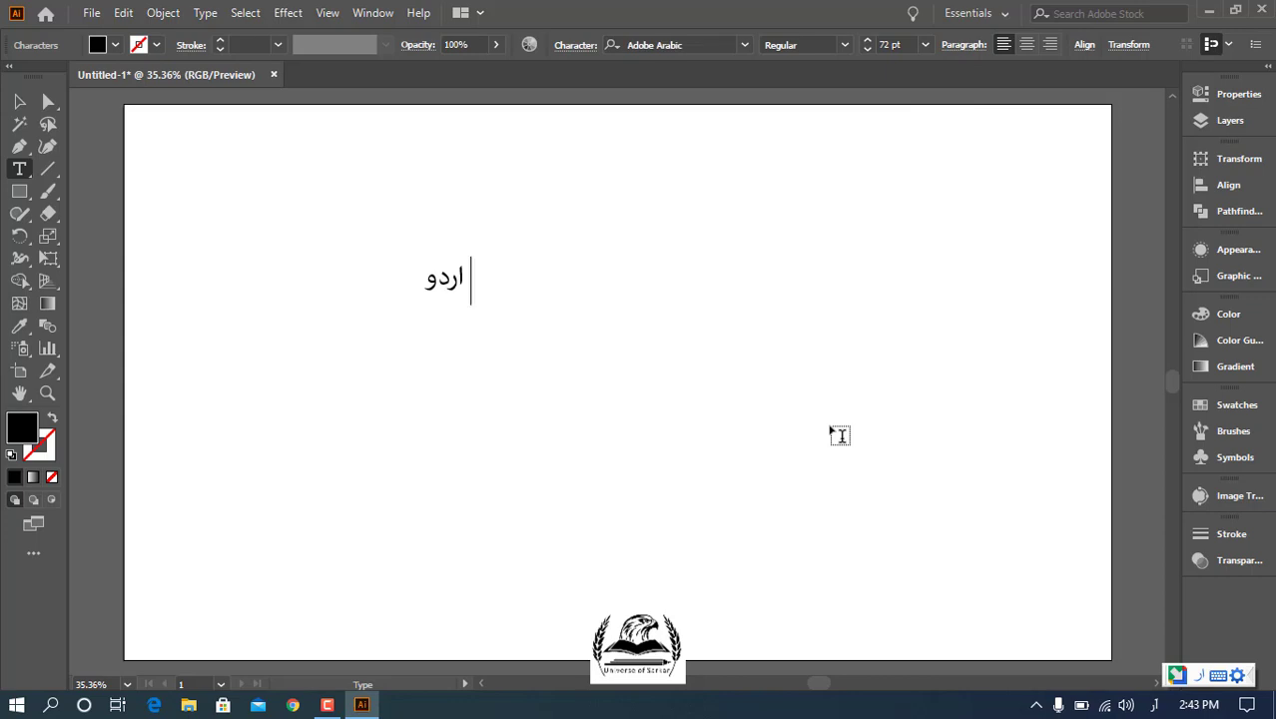
pyautogui.hotkey('ctrl', 'a')
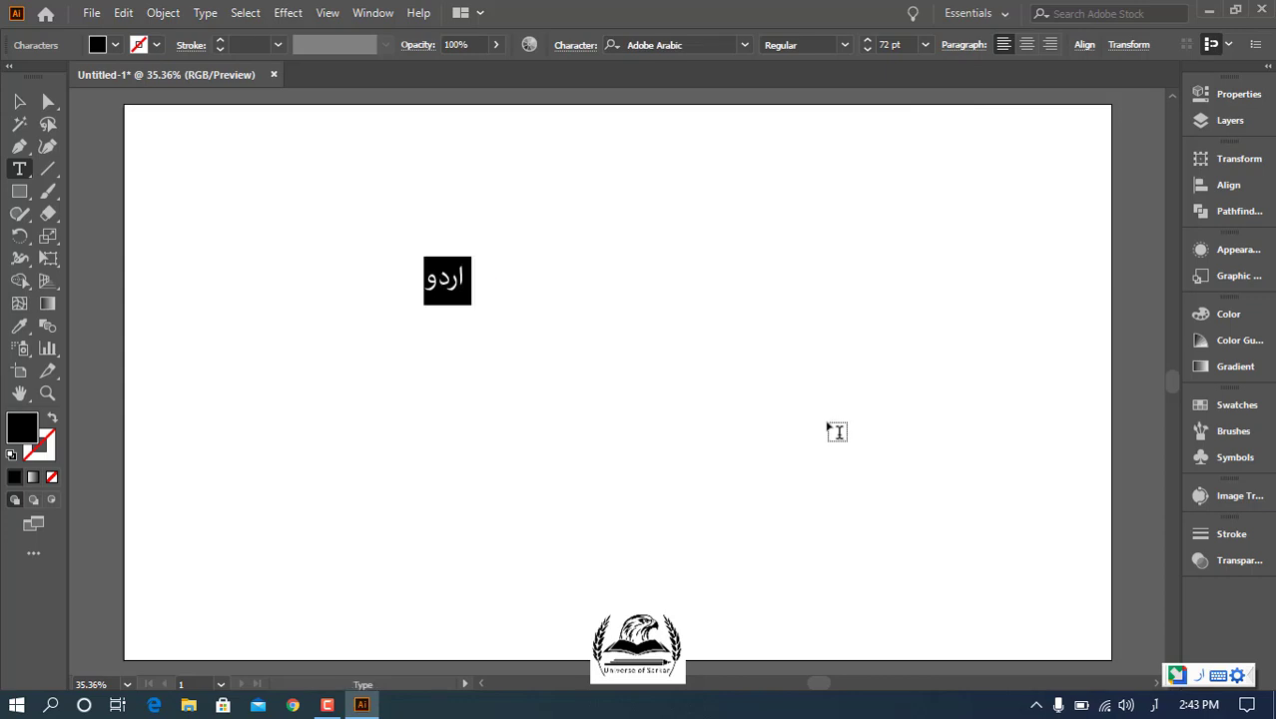
# - Apply the Alvi Nastaleeq font to اردو by searching 'alvi' with English input
pyautogui.click(745, 45)
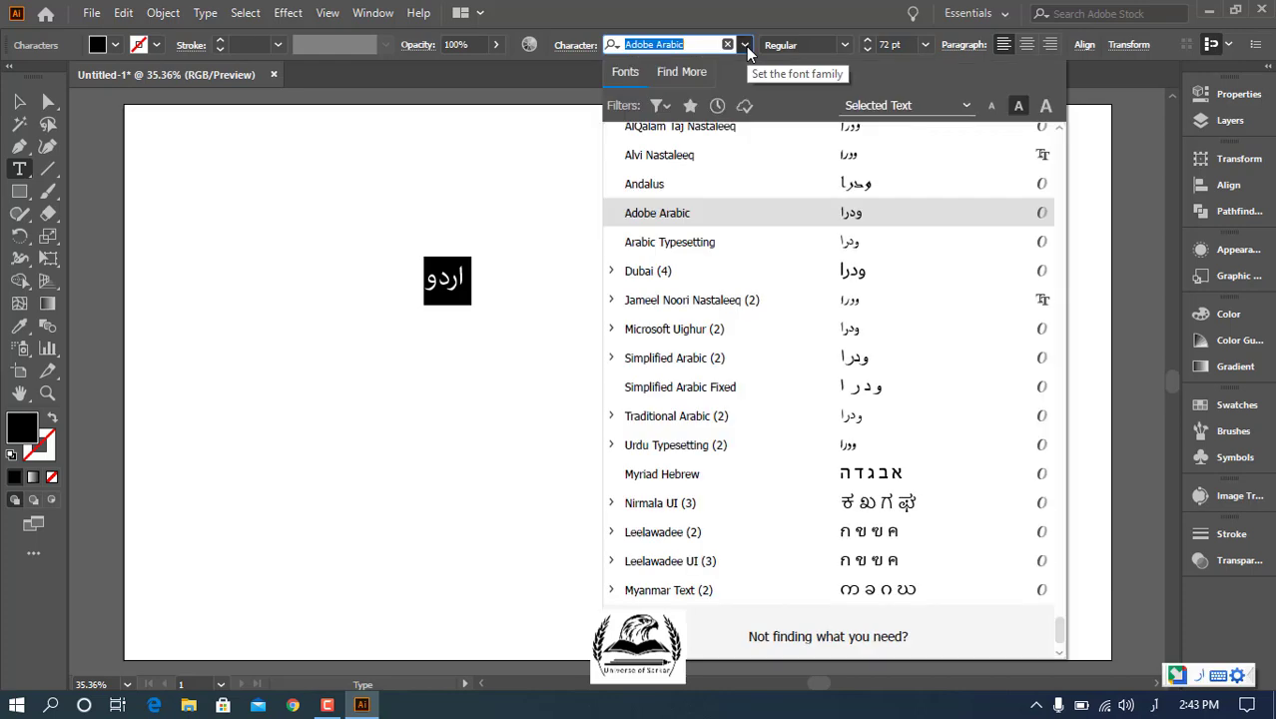
pyautogui.write('a')
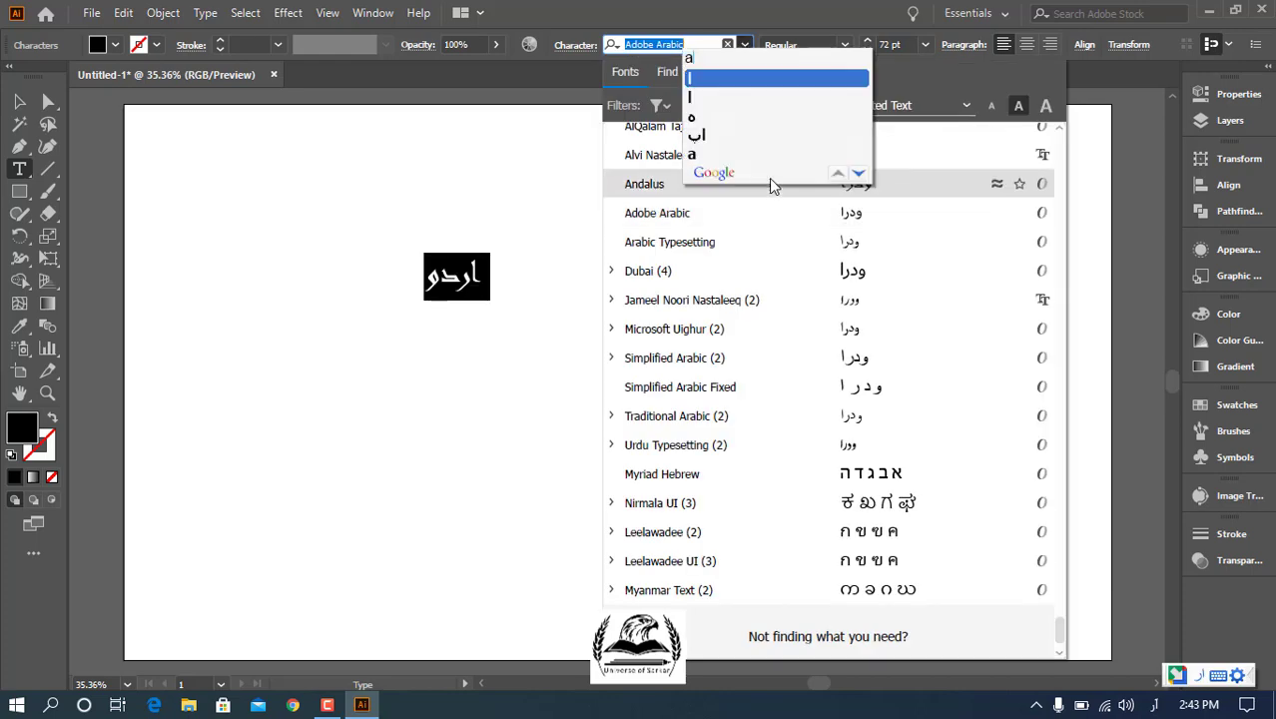
pyautogui.write('lvi')
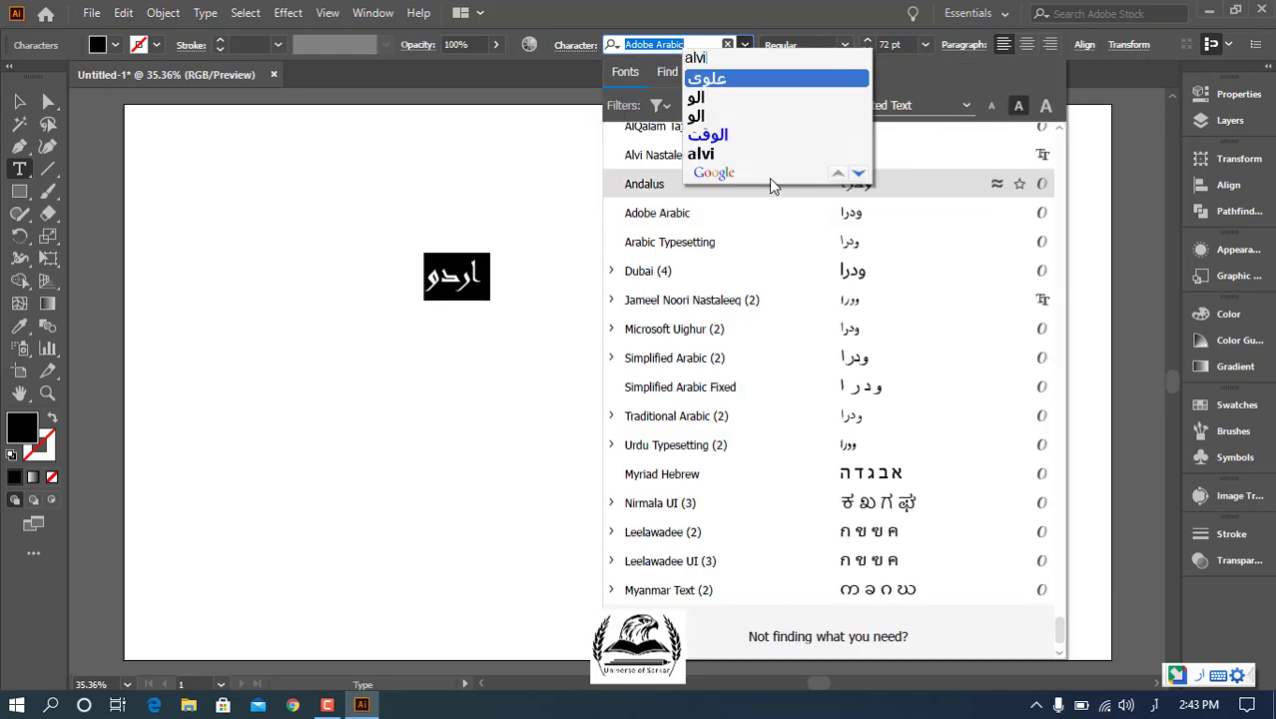
pyautogui.press('BackSpace')
pyautogui.press('BackSpace')
pyautogui.press('BackSpace')
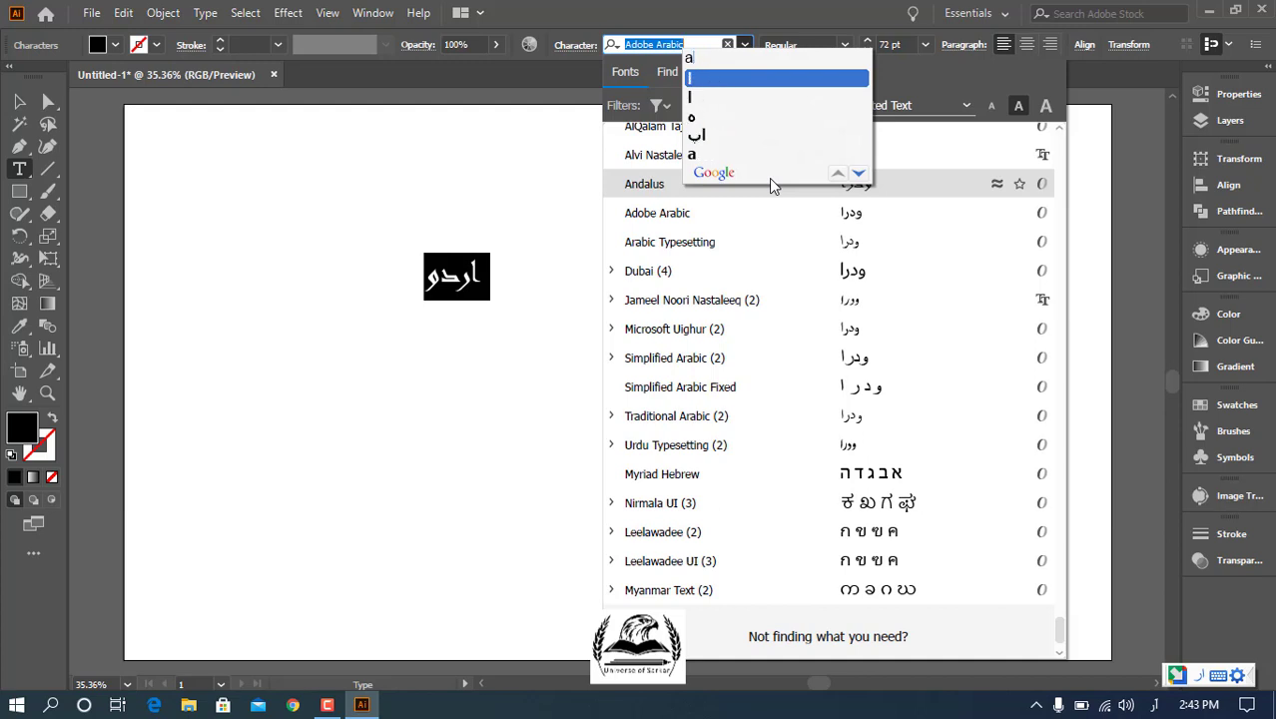
pyautogui.press('BackSpace')
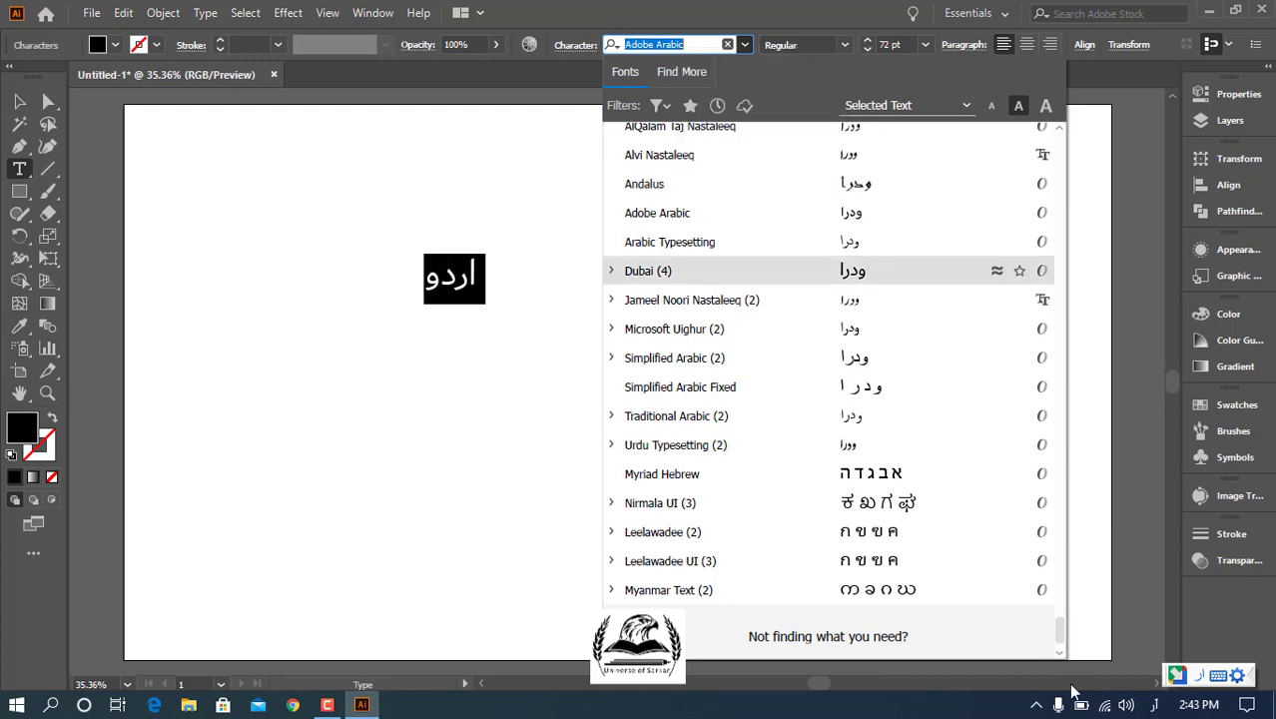
pyautogui.click(1154, 706)
pyautogui.click(1059, 440)
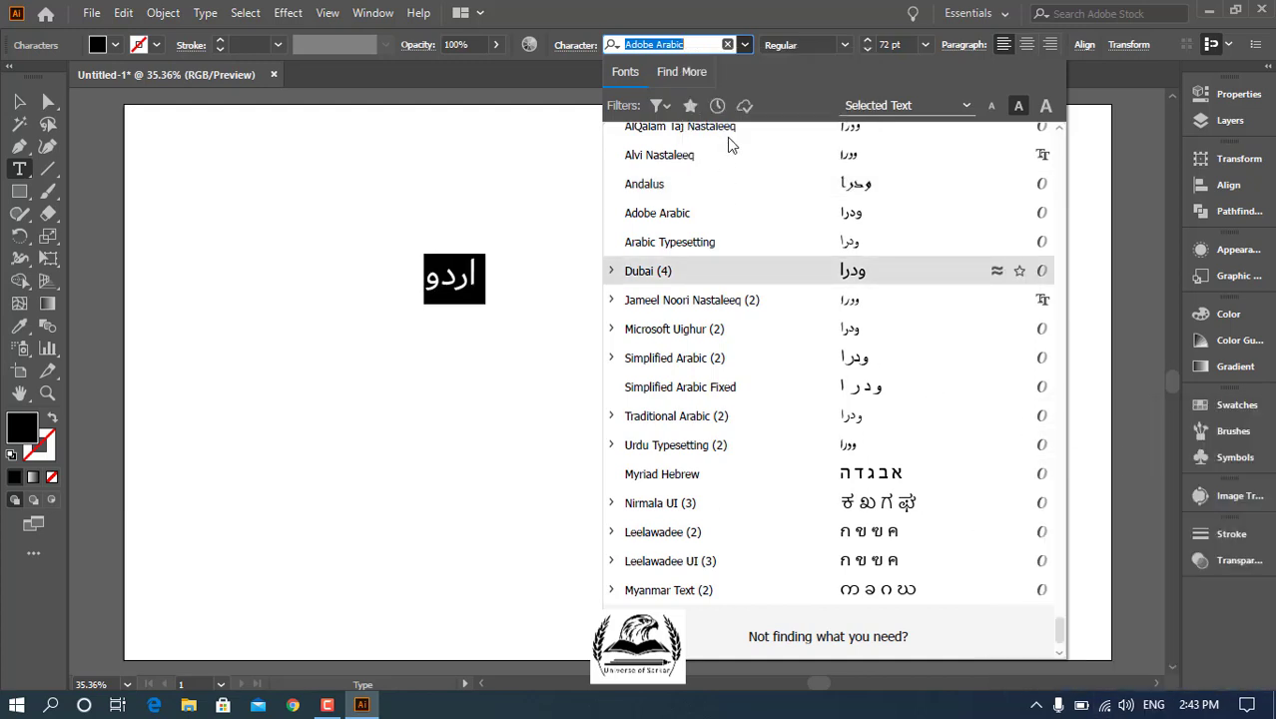
pyautogui.click(699, 48)
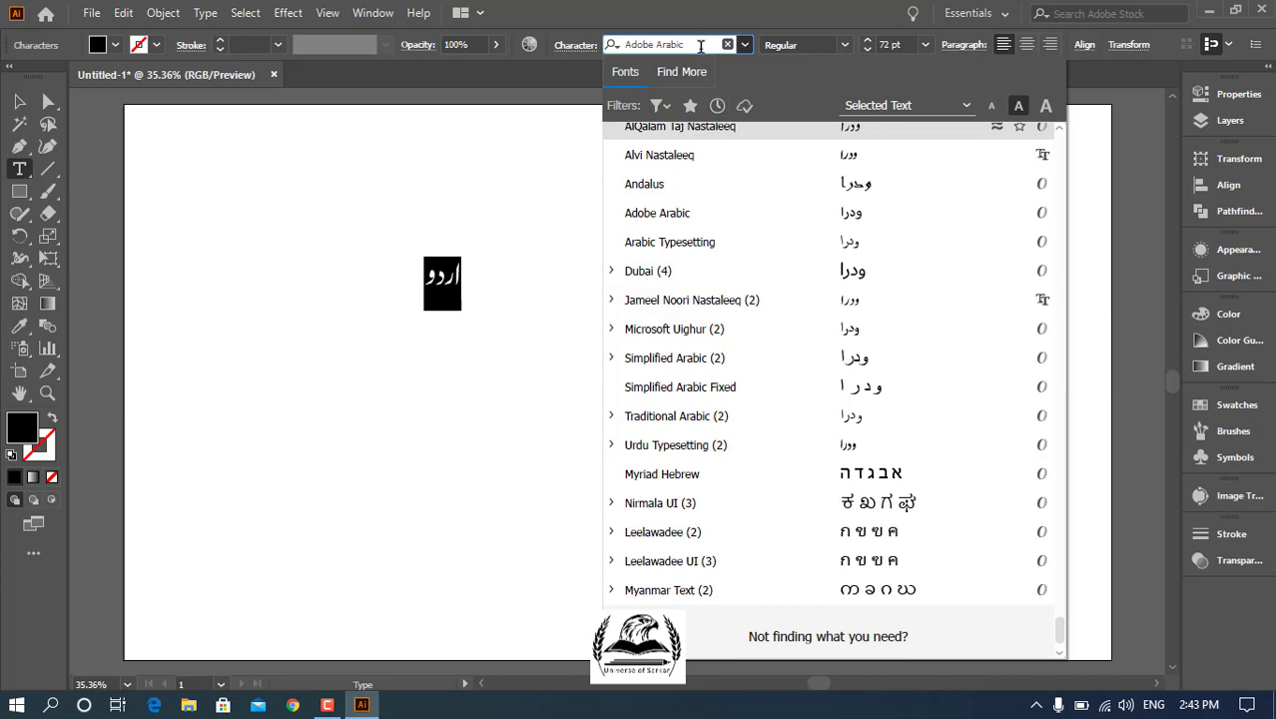
pyautogui.press('BackSpace')
pyautogui.press('BackSpace')
pyautogui.press('BackSpace')
pyautogui.press('BackSpace')
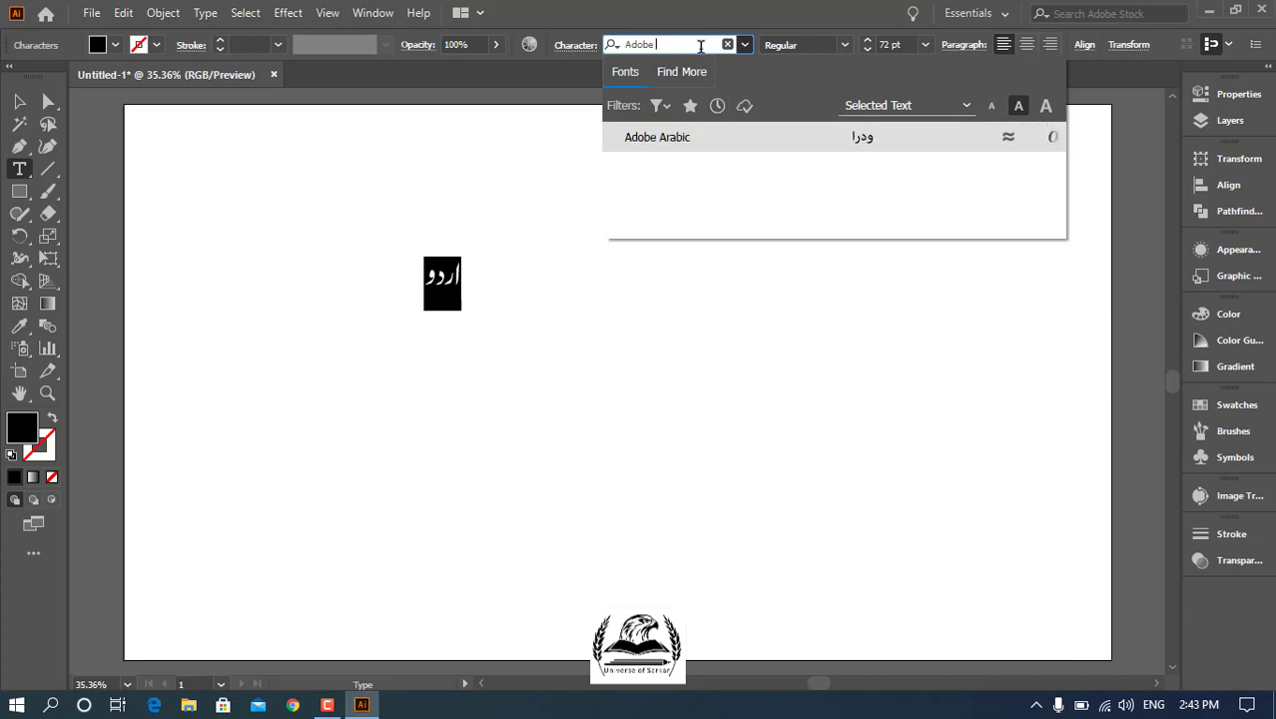
pyautogui.press('BackSpace')
pyautogui.press('BackSpace')
pyautogui.press('BackSpace')
pyautogui.write('alvi')
pyautogui.press('Return')
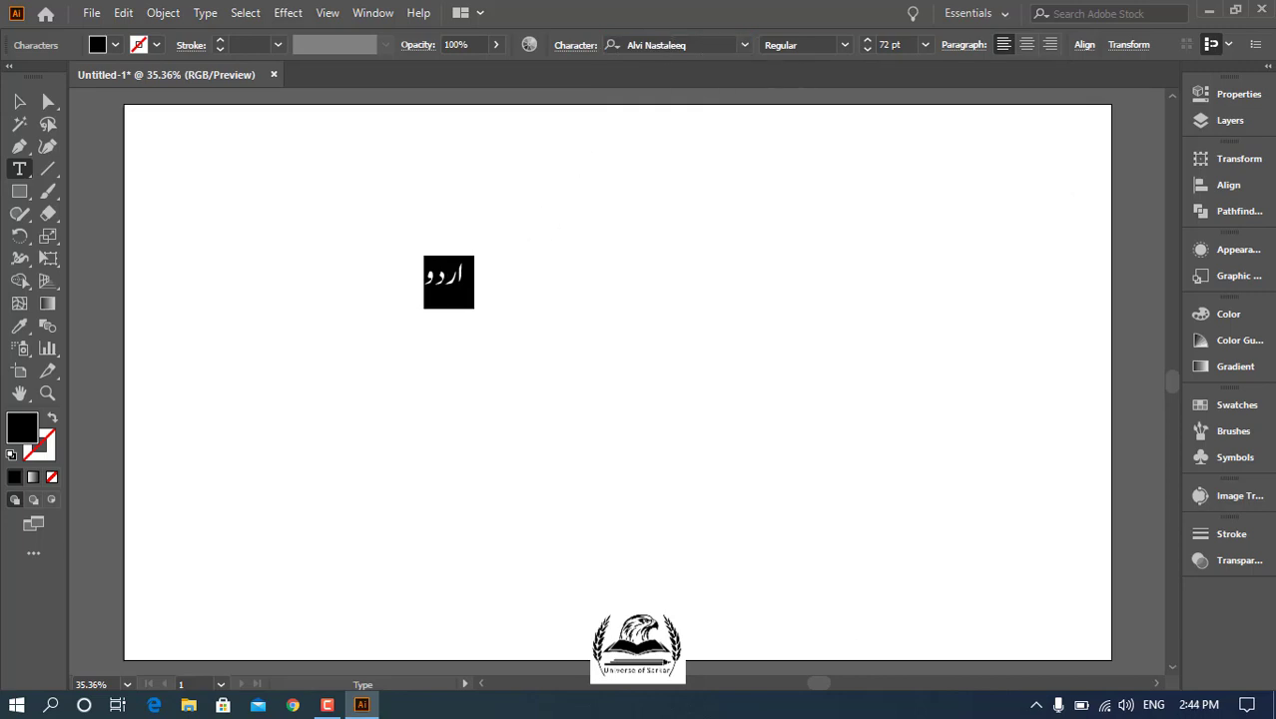
# - Append the word خوبصورت after اردو using Urdu transliteration
pyautogui.click(1154, 704)
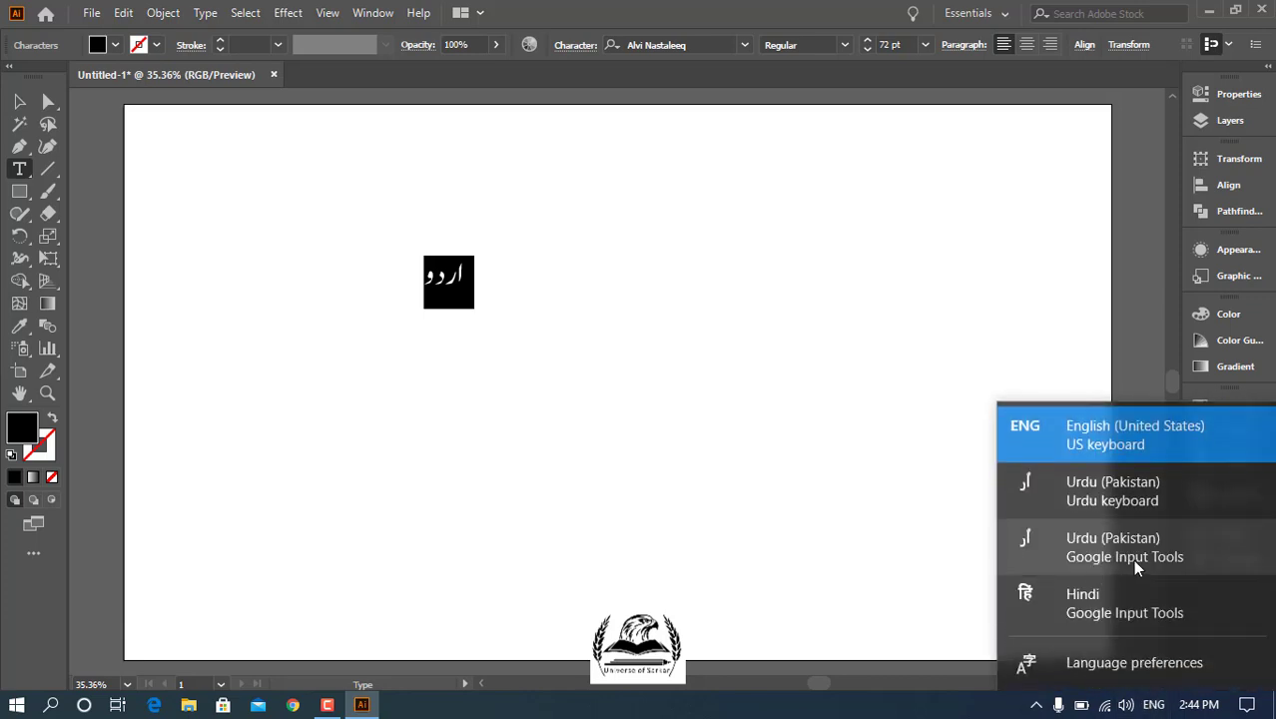
pyautogui.click(1099, 559)
pyautogui.press('Left')
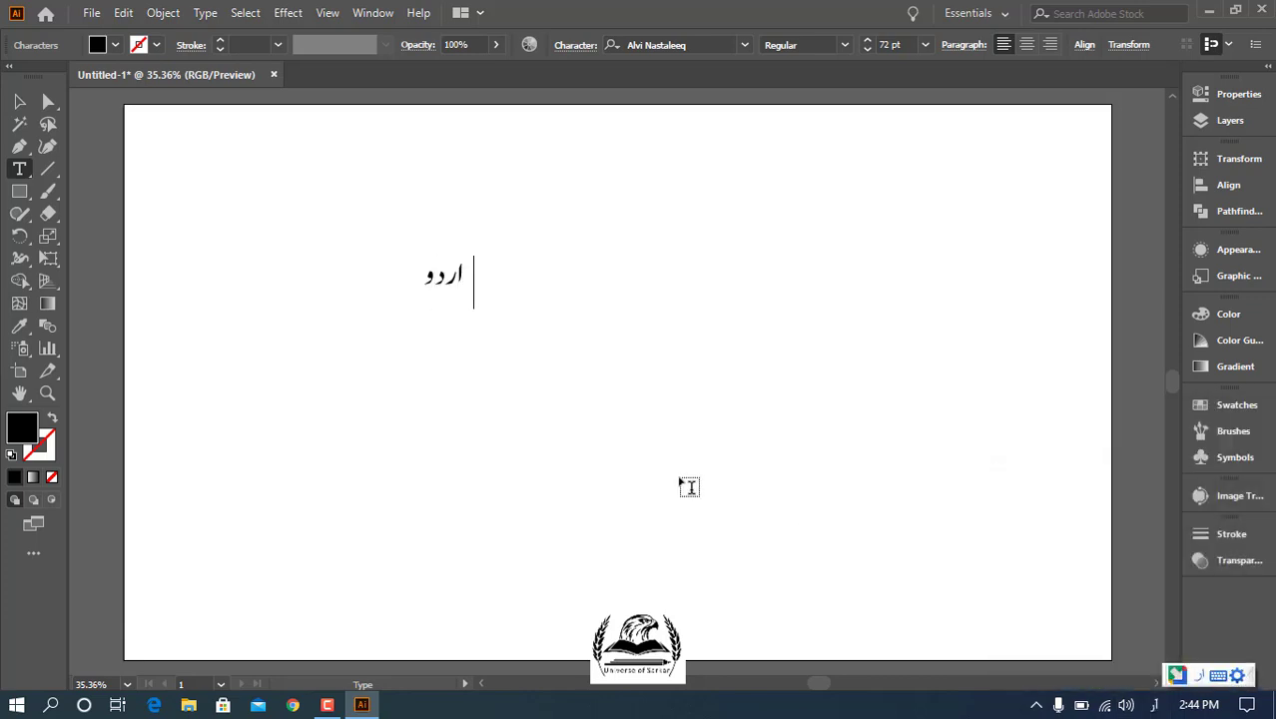
pyautogui.write('خوبصورت')
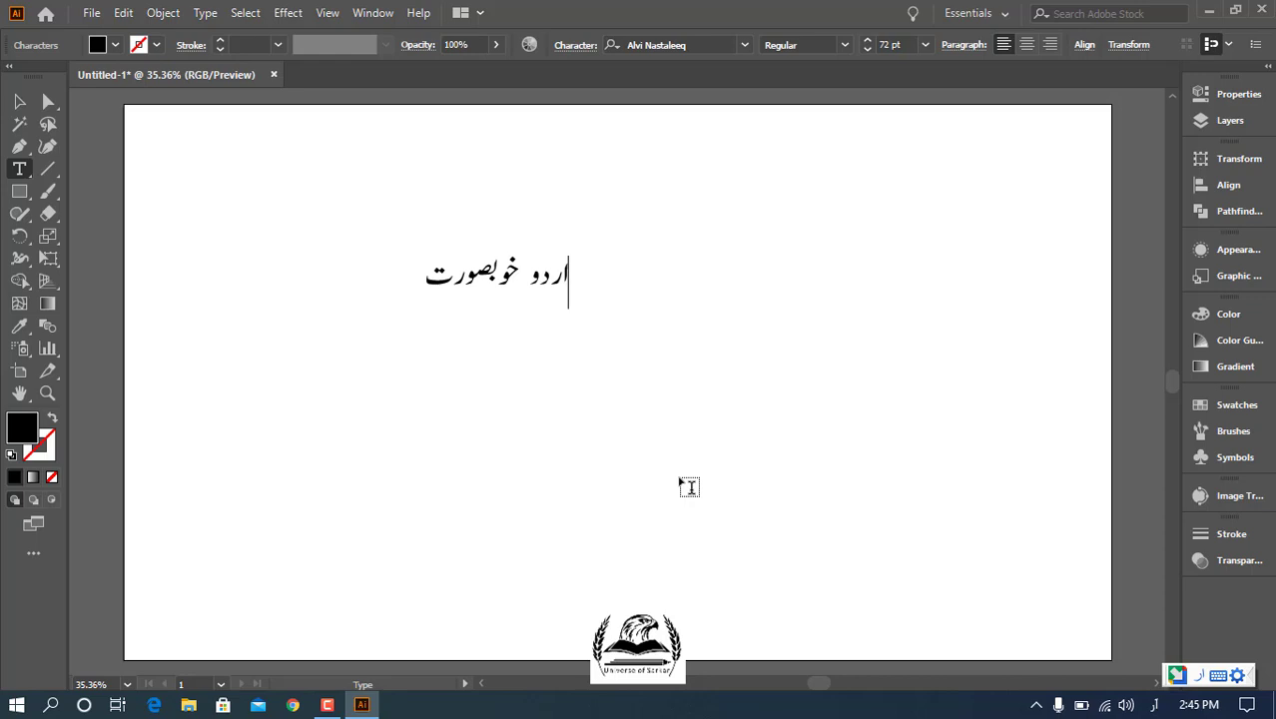
# - Recheck Type preferences without changes, then set input to Urdu Google Input Tools
pyautogui.click(124, 13)
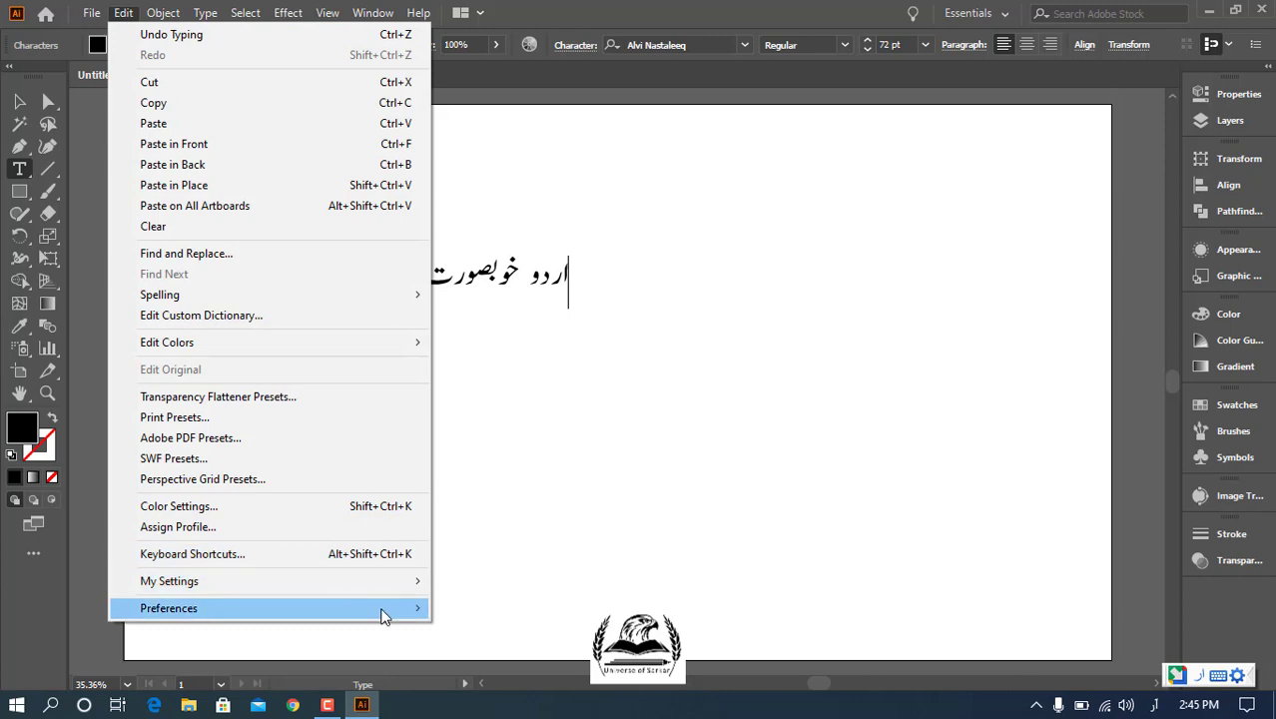
pyautogui.moveTo(270, 608)
pyautogui.click(535, 404)
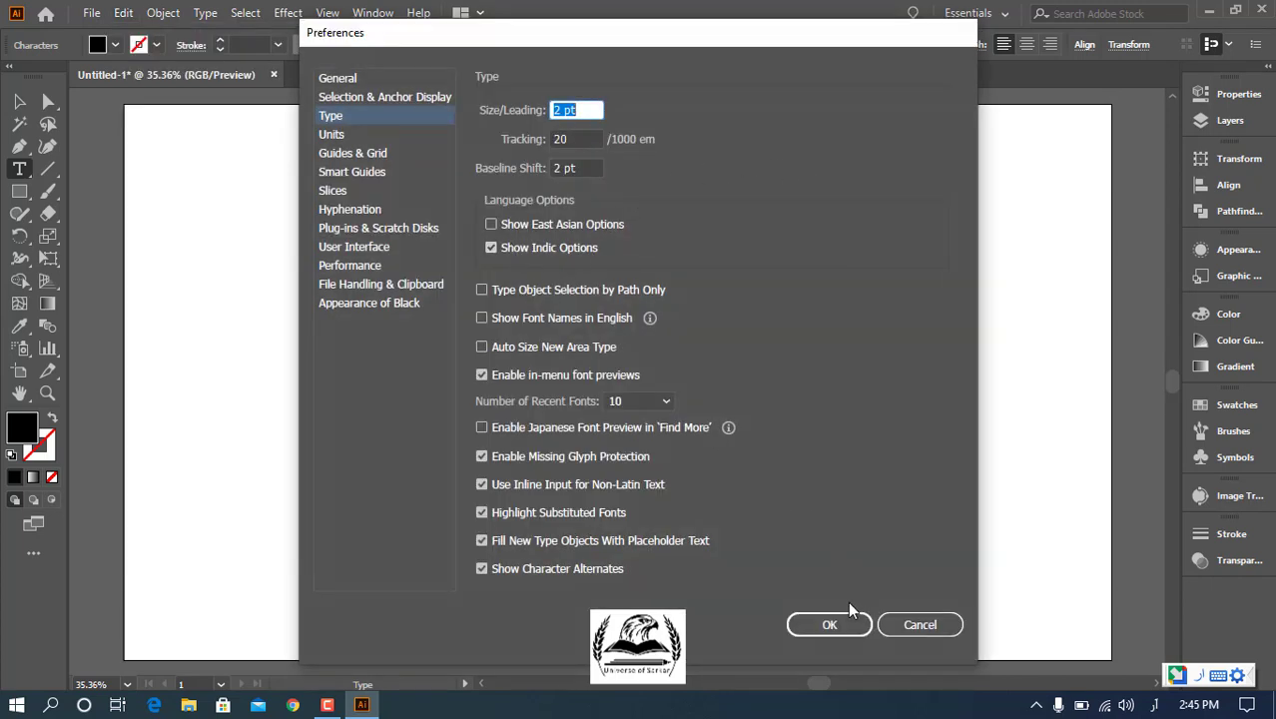
pyautogui.click(903, 624)
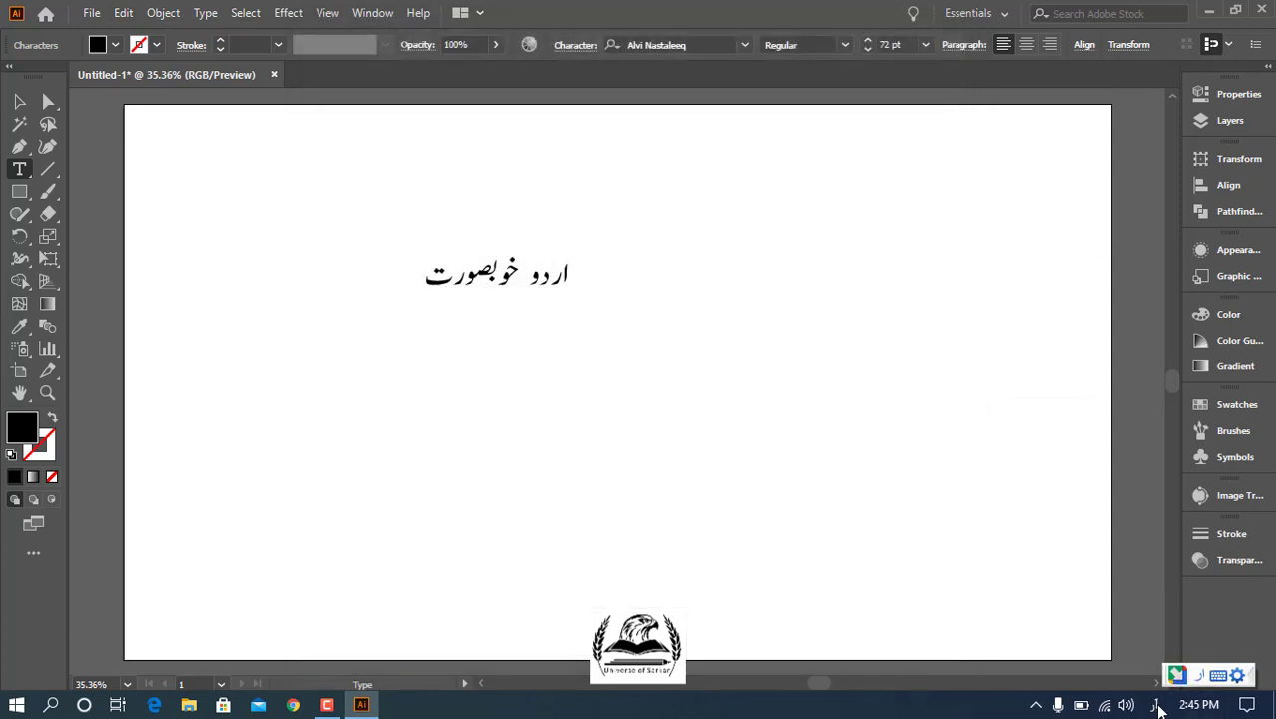
pyautogui.click(1157, 706)
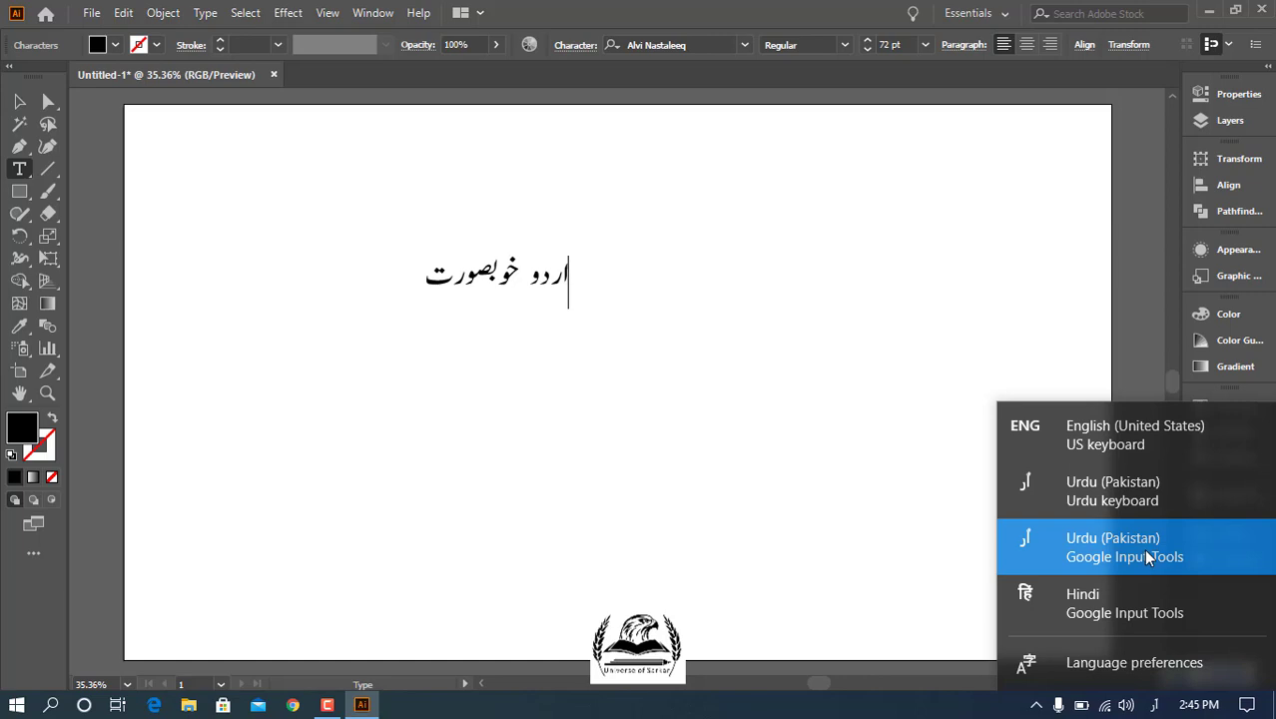
pyautogui.click(882, 711)
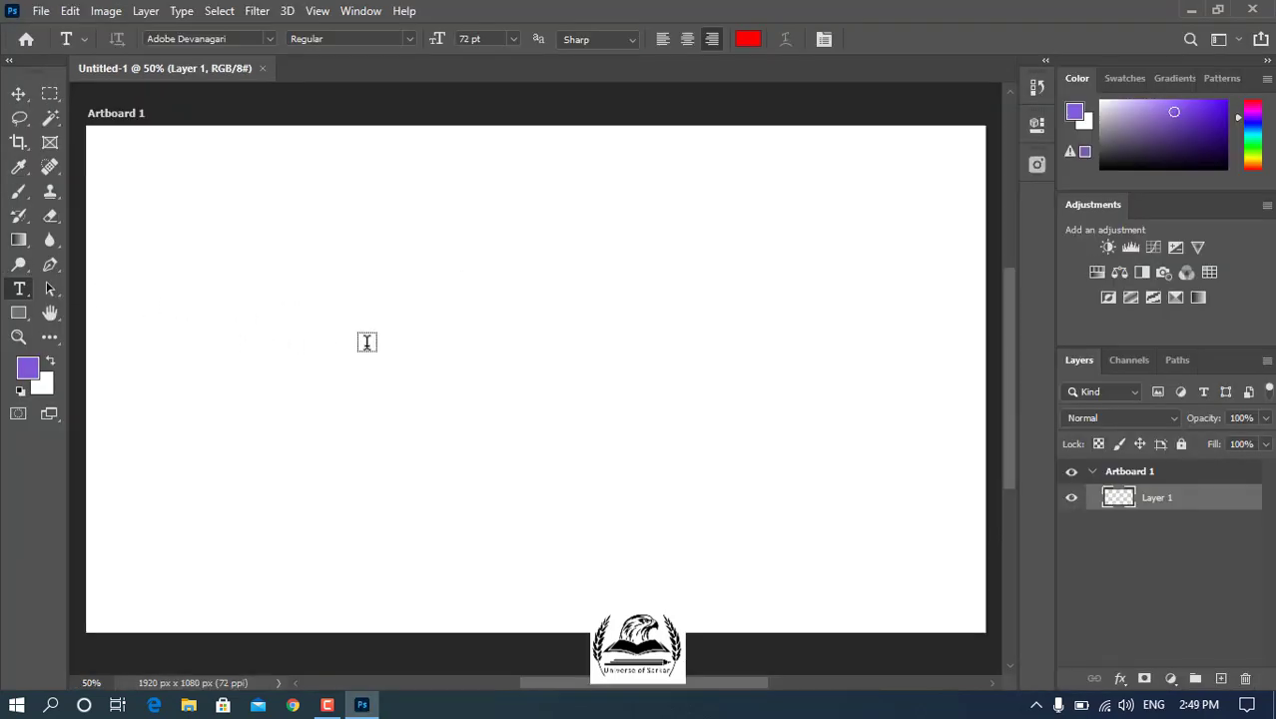
# - Create a text layer on the artboard holding हिंदी typed with Hindi Google Input Tools
pyautogui.click(366, 342)
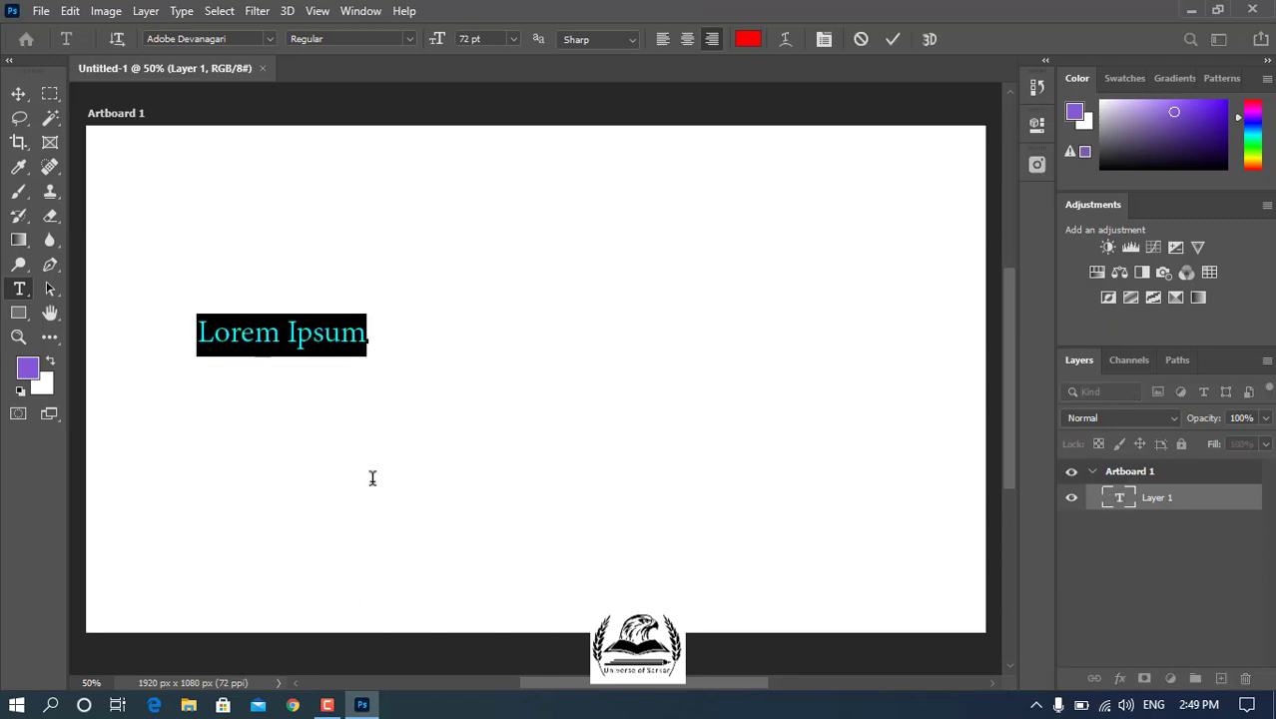
pyautogui.click(1154, 705)
pyautogui.click(1094, 609)
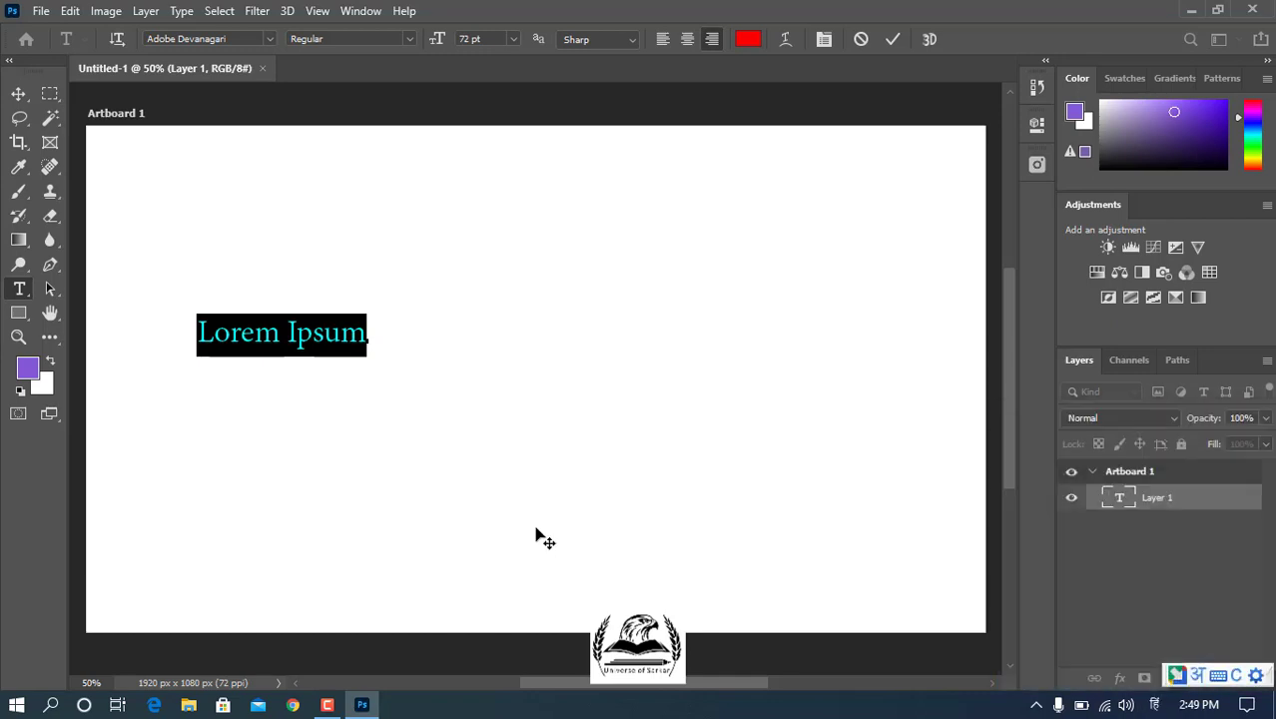
pyautogui.press('BackSpace')
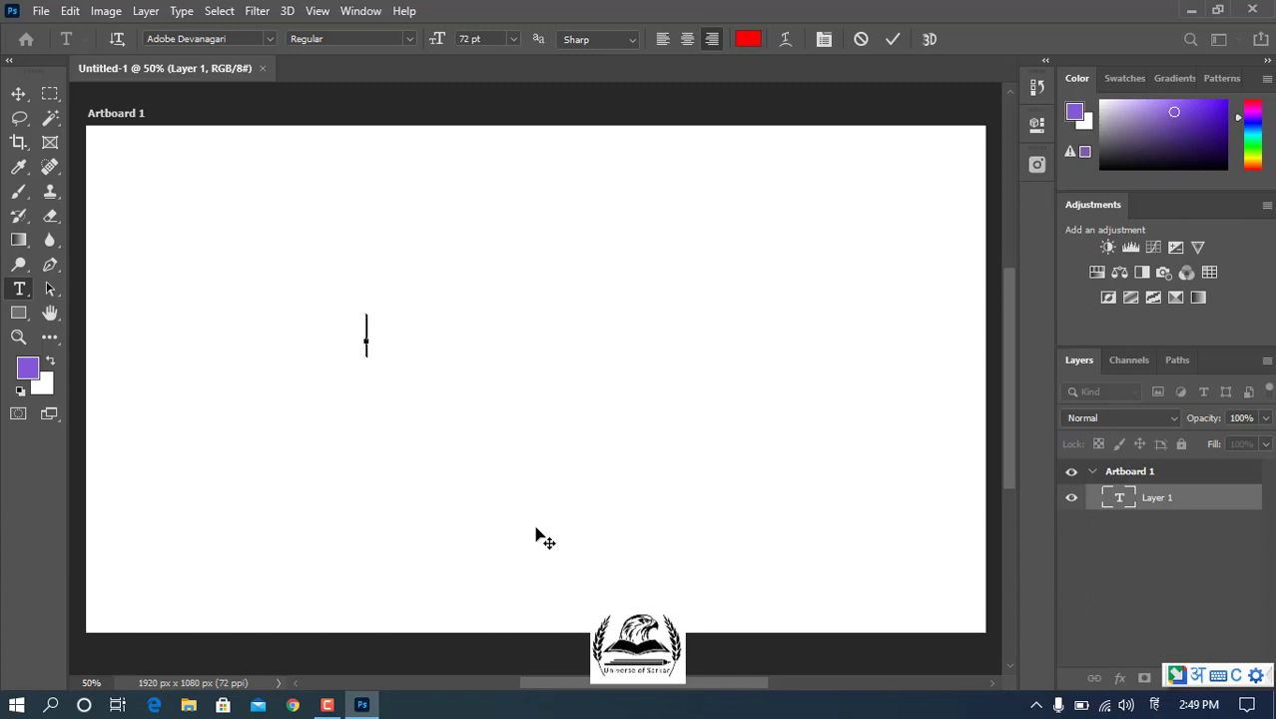
pyautogui.write('hindi')
pyautogui.press('space')
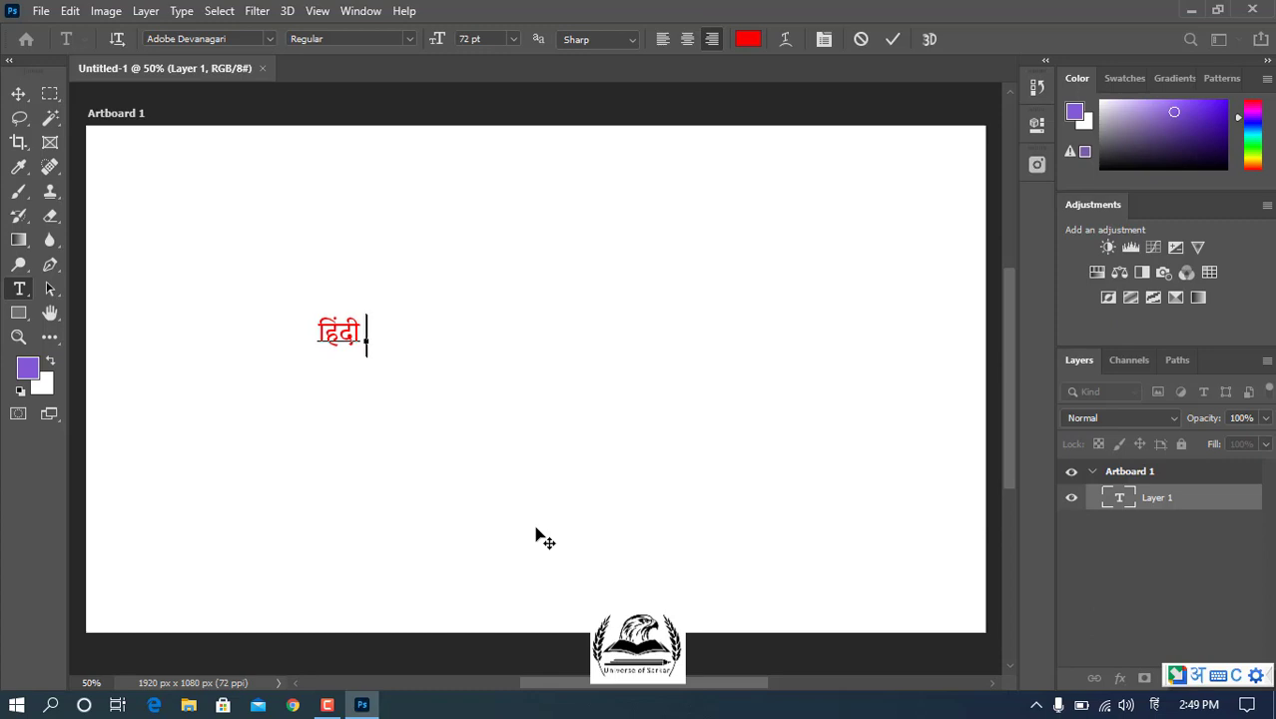
pyautogui.hotkey('ctrl', 'a')
# - Commit the Hindi layer and add a text layer with اردو above it via Urdu input
pyautogui.click(893, 39)
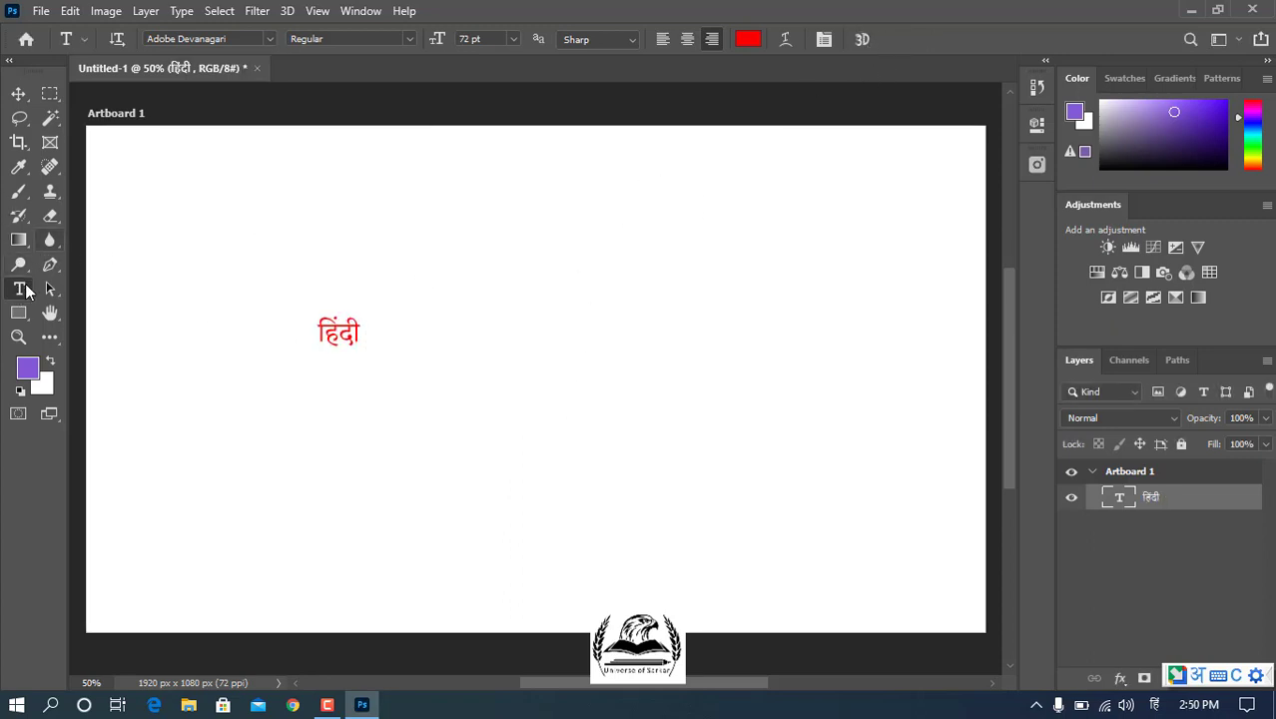
pyautogui.click(472, 225)
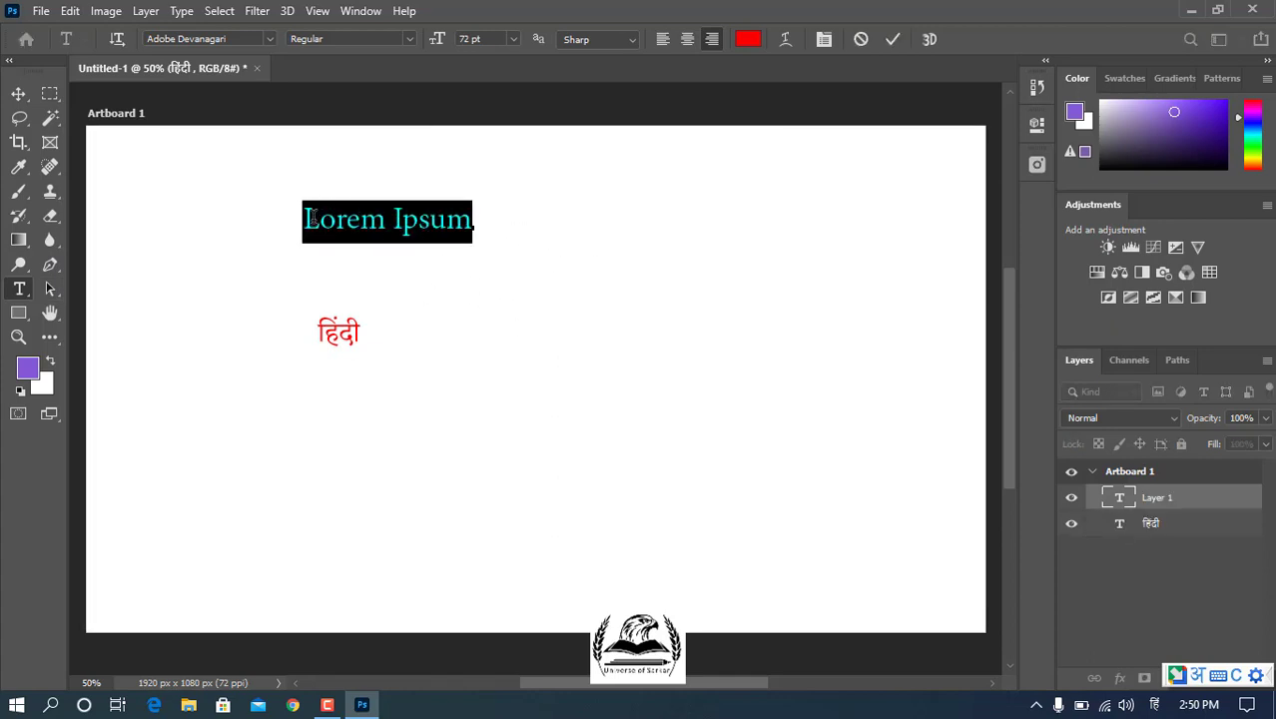
pyautogui.click(1154, 705)
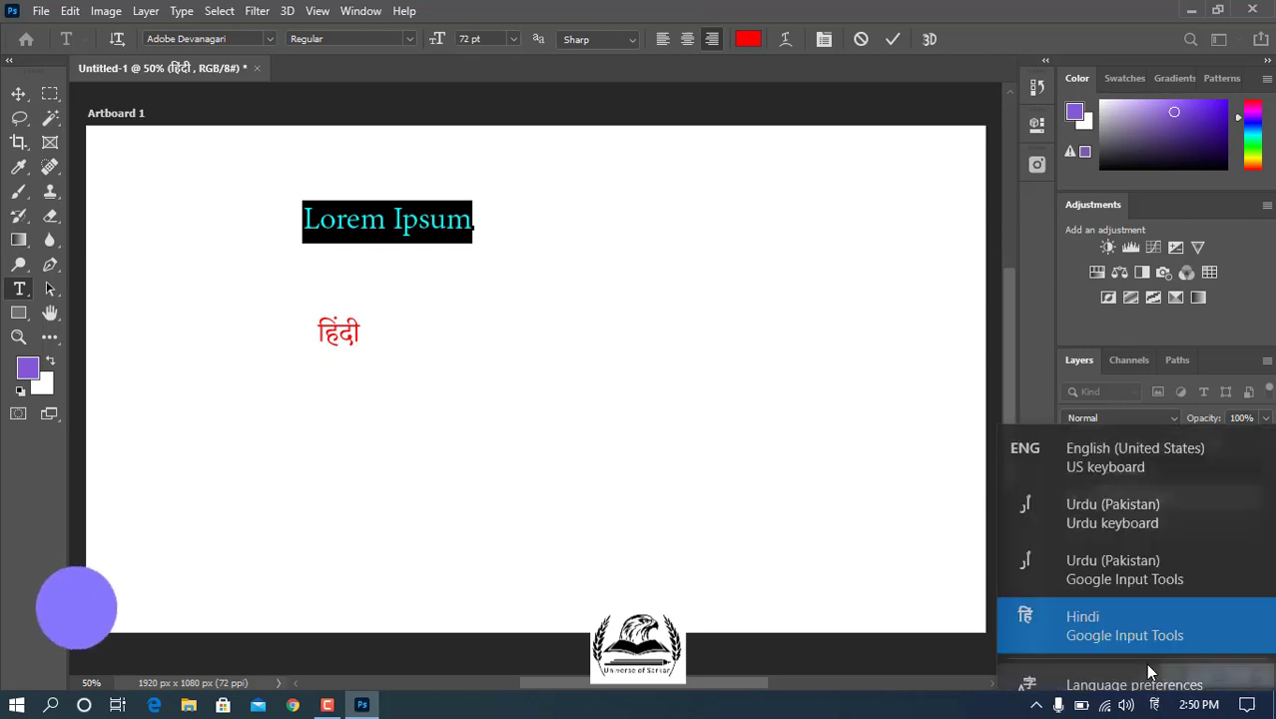
pyautogui.click(1127, 554)
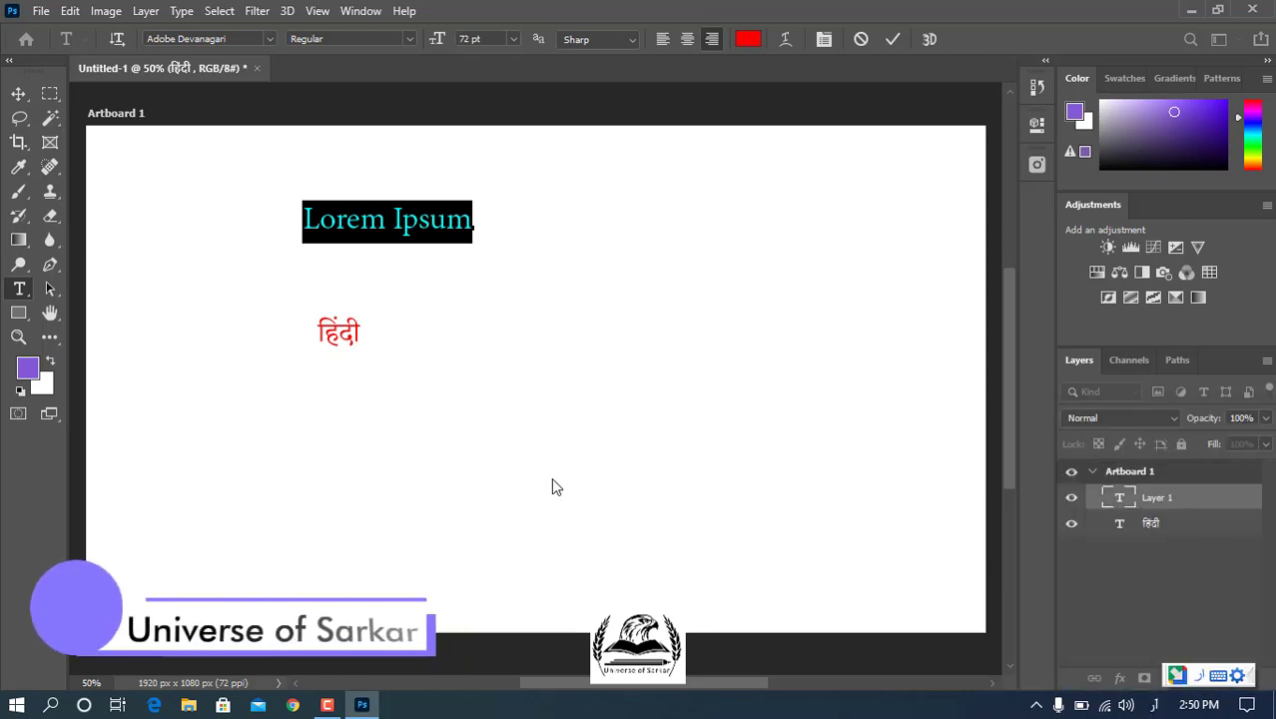
pyautogui.write('urdu')
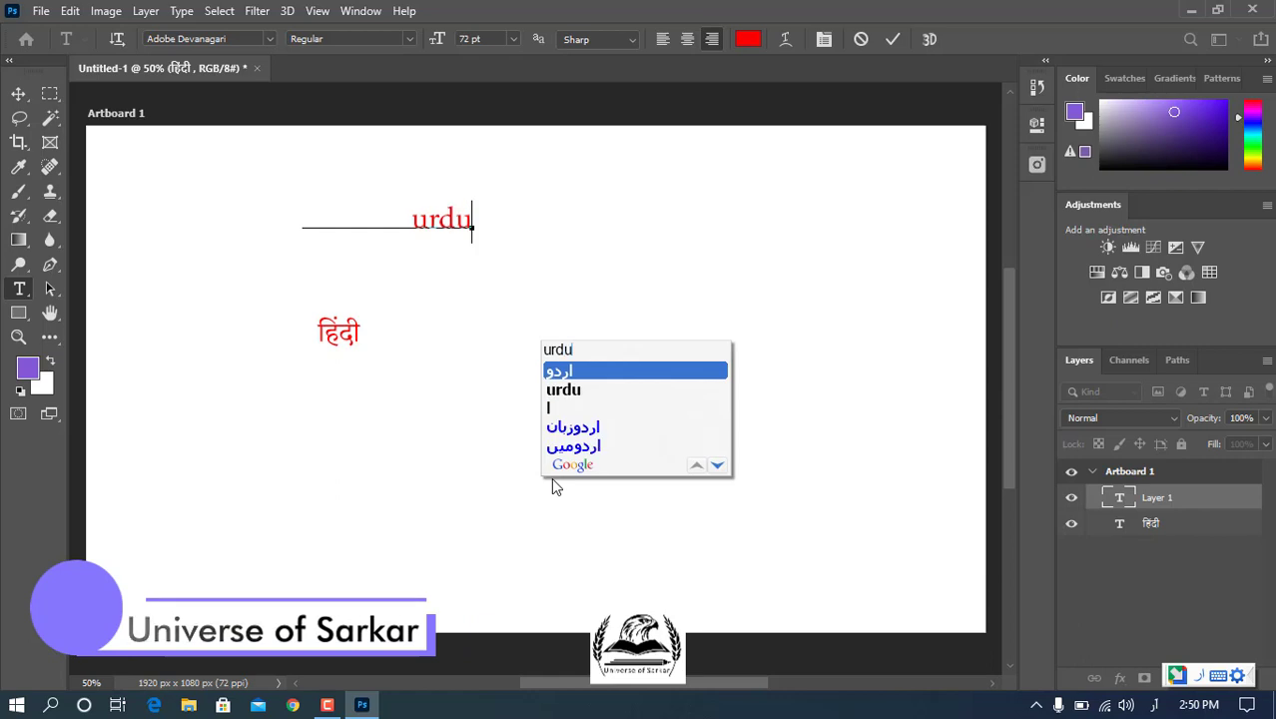
pyautogui.press('space')
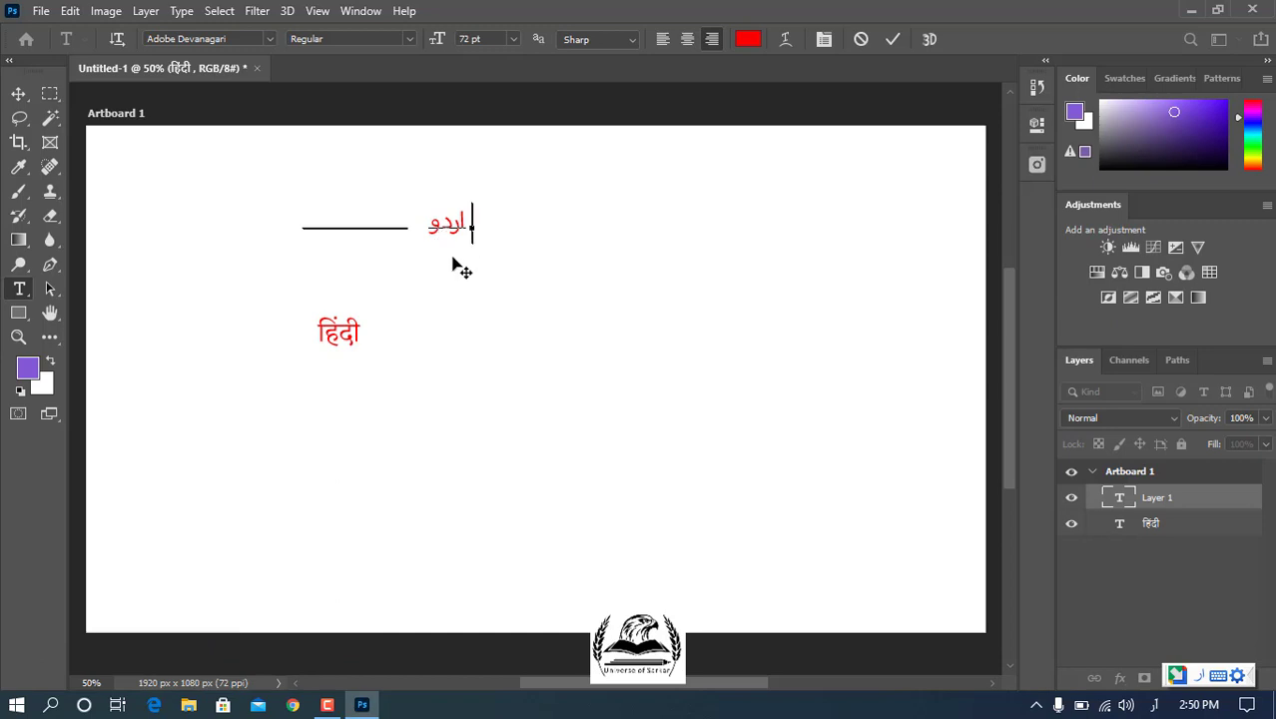
pyautogui.click(898, 39)
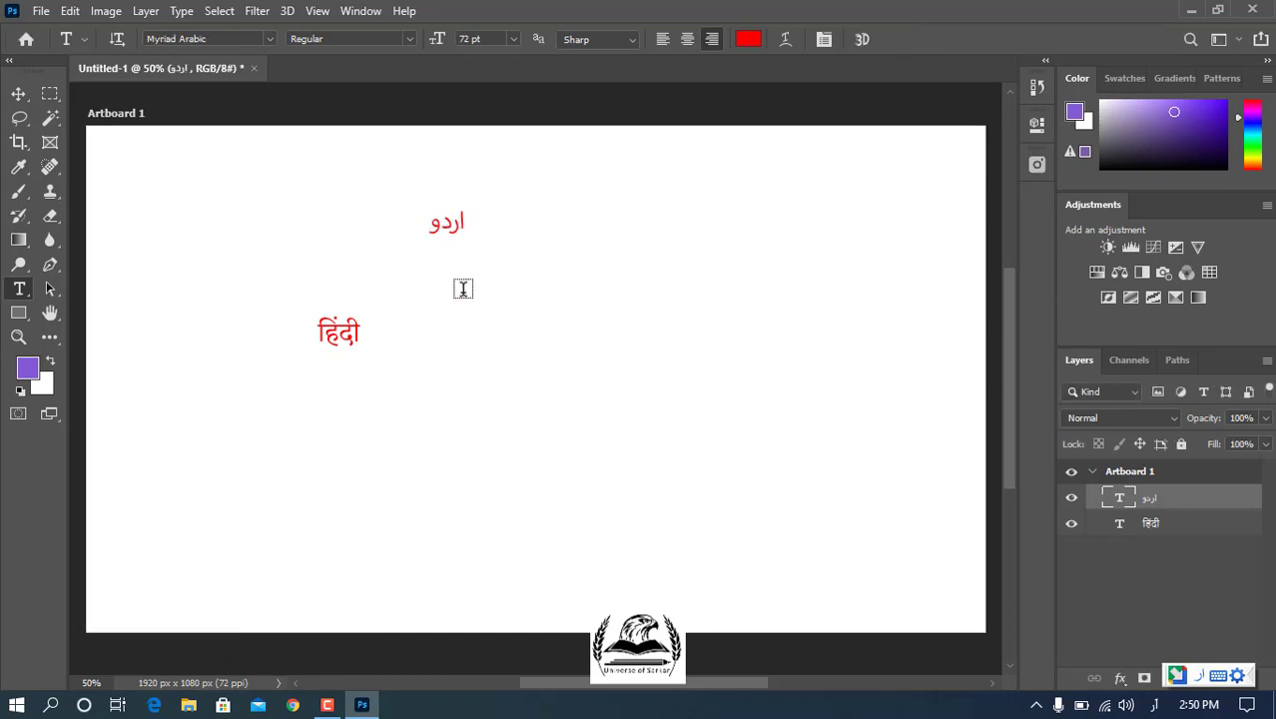
# - Set World-Ready Layout as the text engine in Photoshop's Type preferences
pyautogui.click(70, 11)
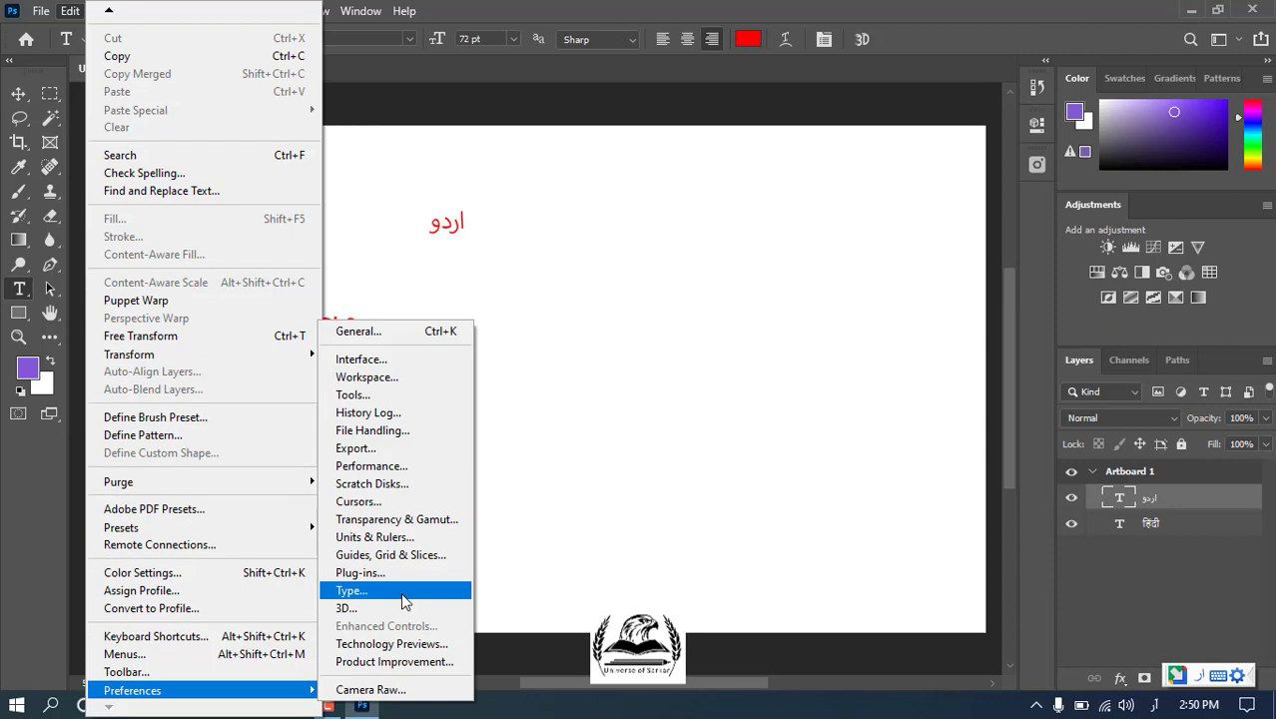
pyautogui.click(400, 592)
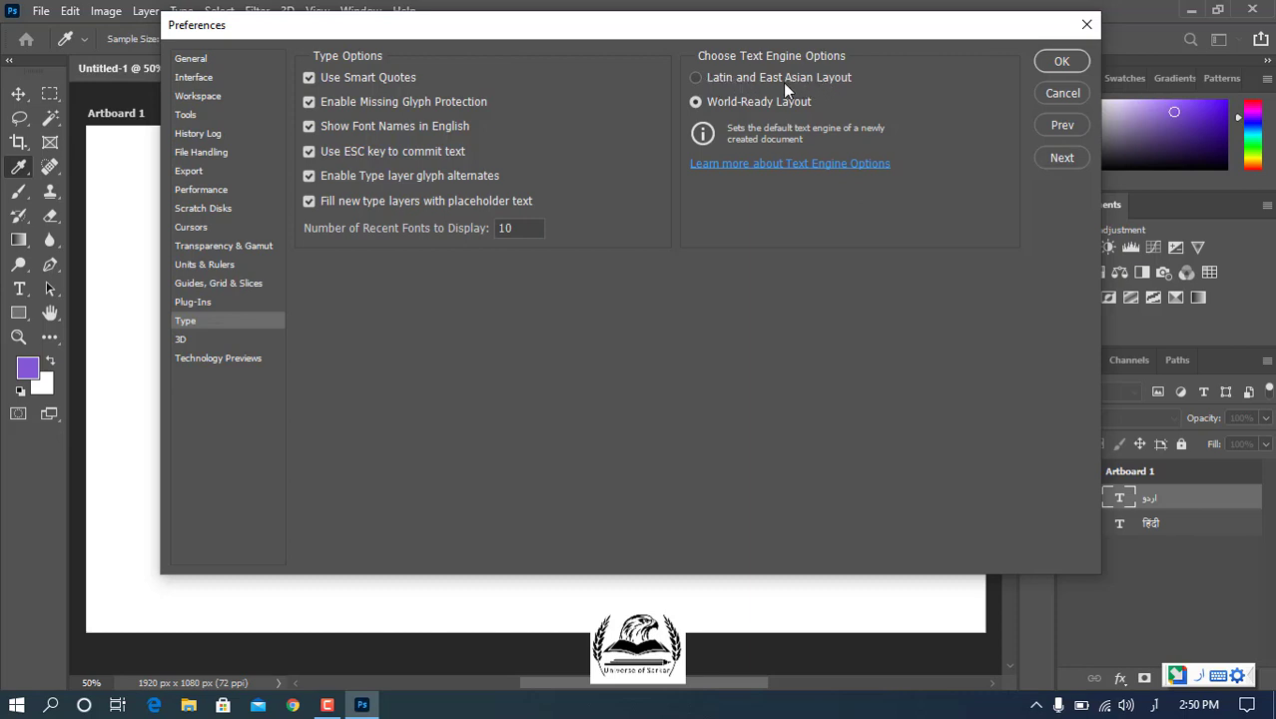
pyautogui.click(696, 103)
pyautogui.click(1049, 66)
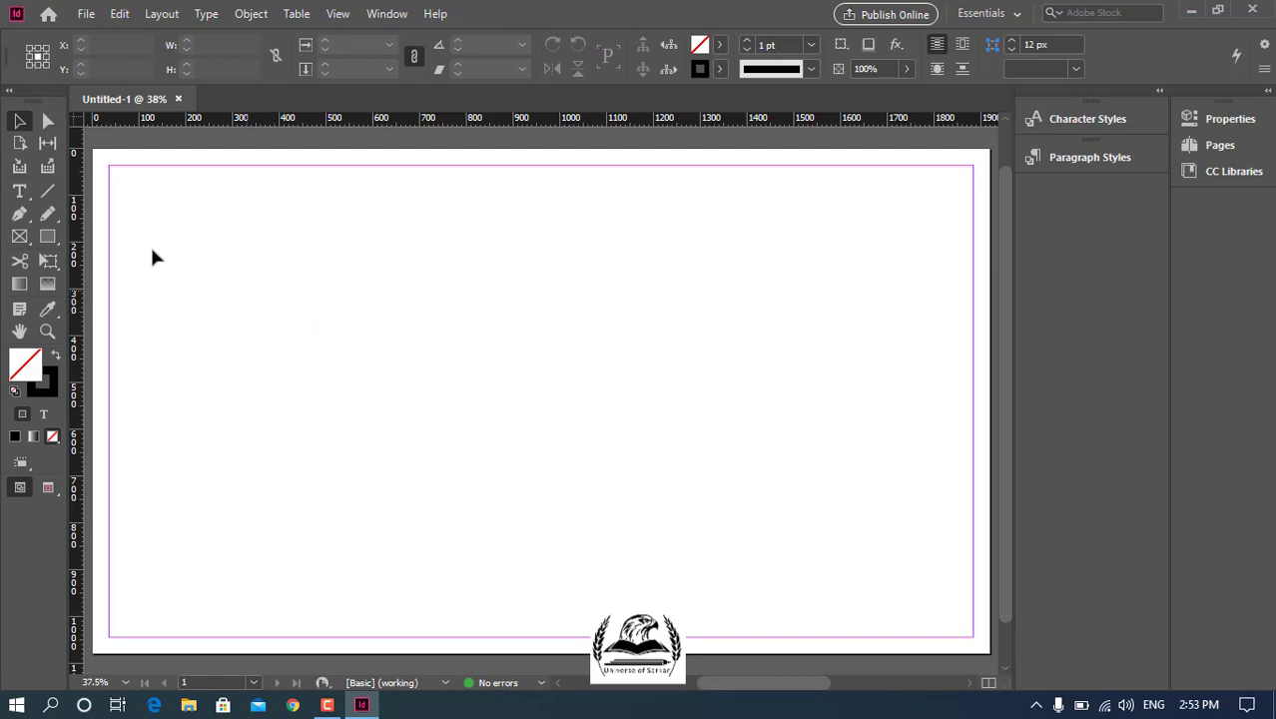
# - Draw a text frame at the page's top-left and set its type size to 72 pt
pyautogui.click(19, 194)
pyautogui.moveTo(147, 202)
pyautogui.mouseDown()
pyautogui.moveTo(446, 468)
pyautogui.moveTo(519, 481)
pyautogui.mouseUp()
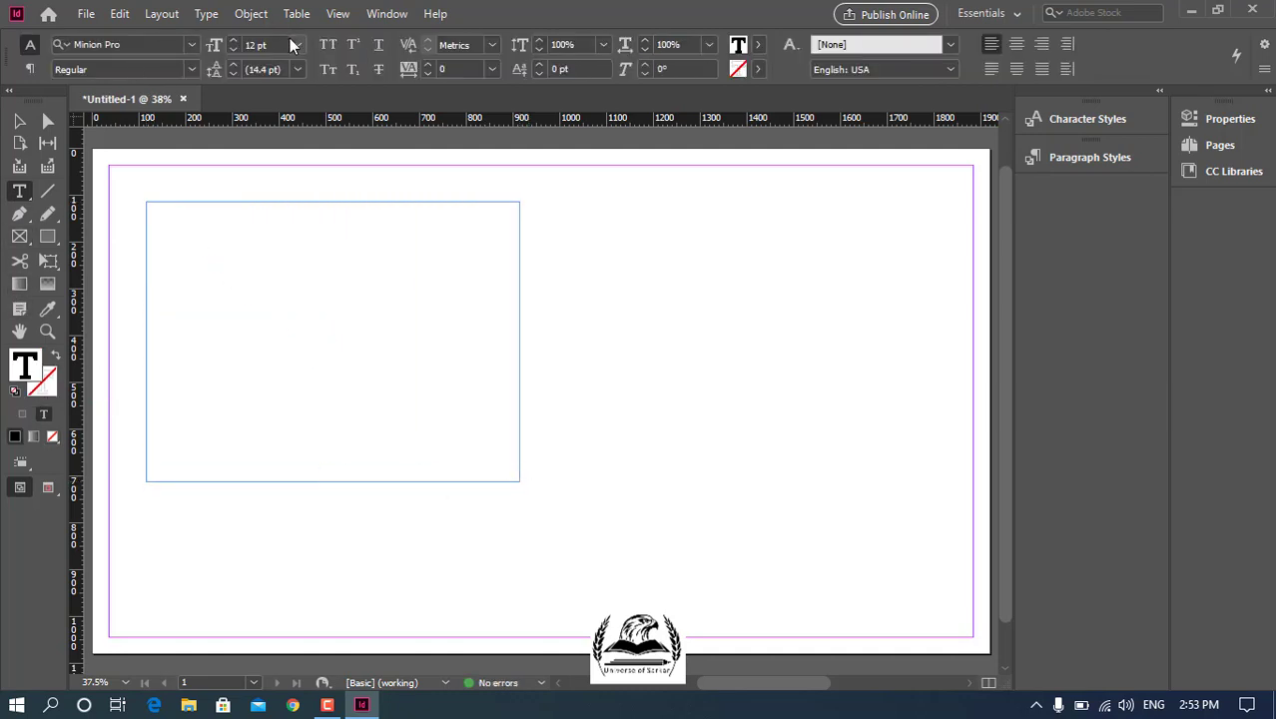
pyautogui.click(297, 45)
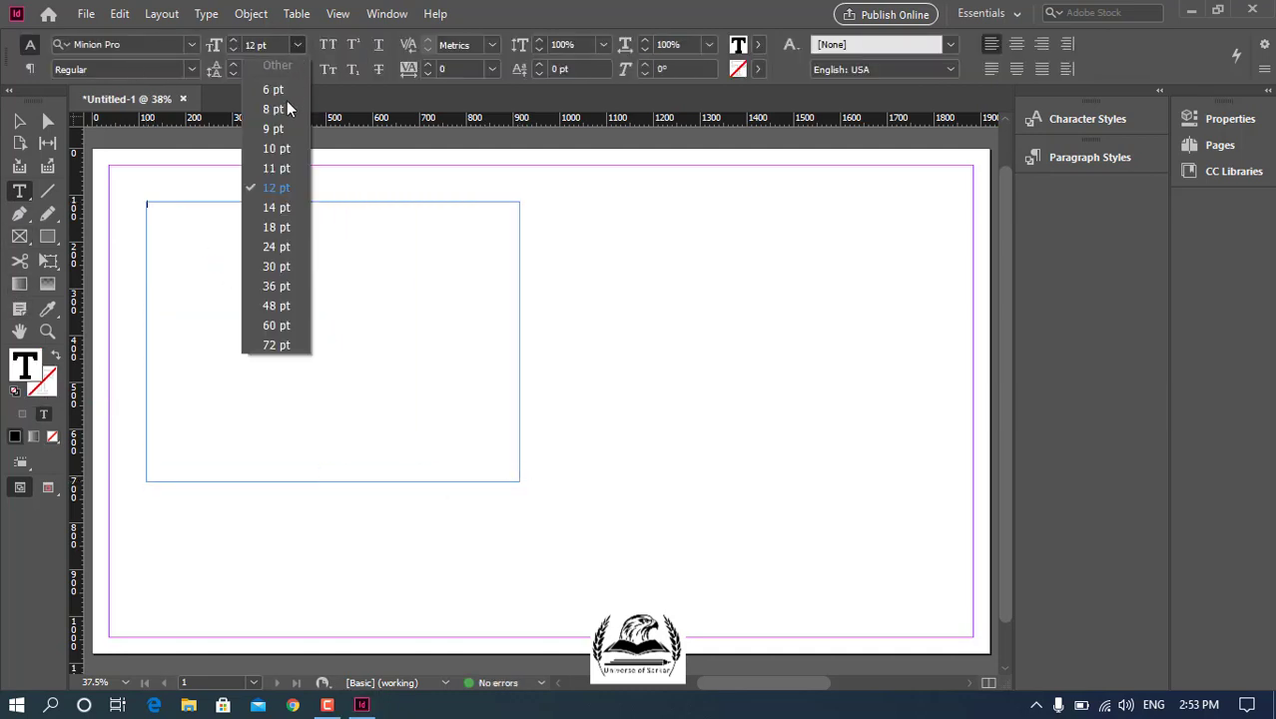
pyautogui.click(276, 345)
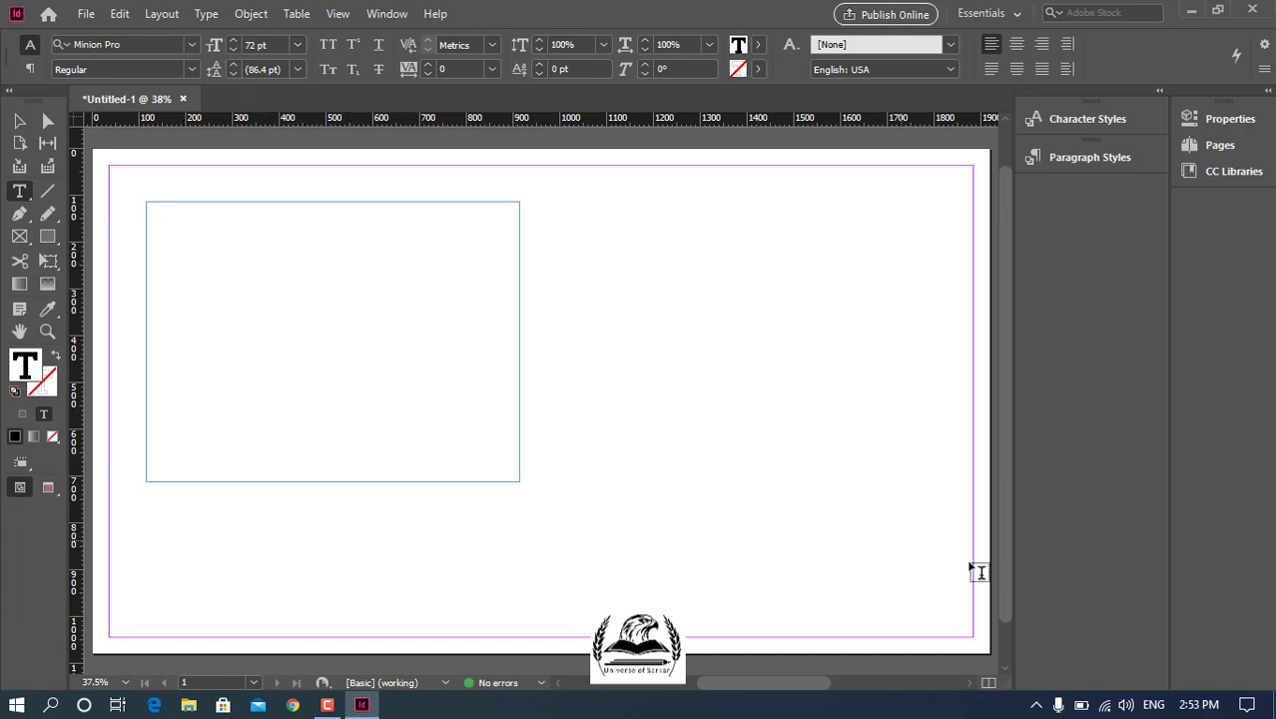
pyautogui.click(1154, 705)
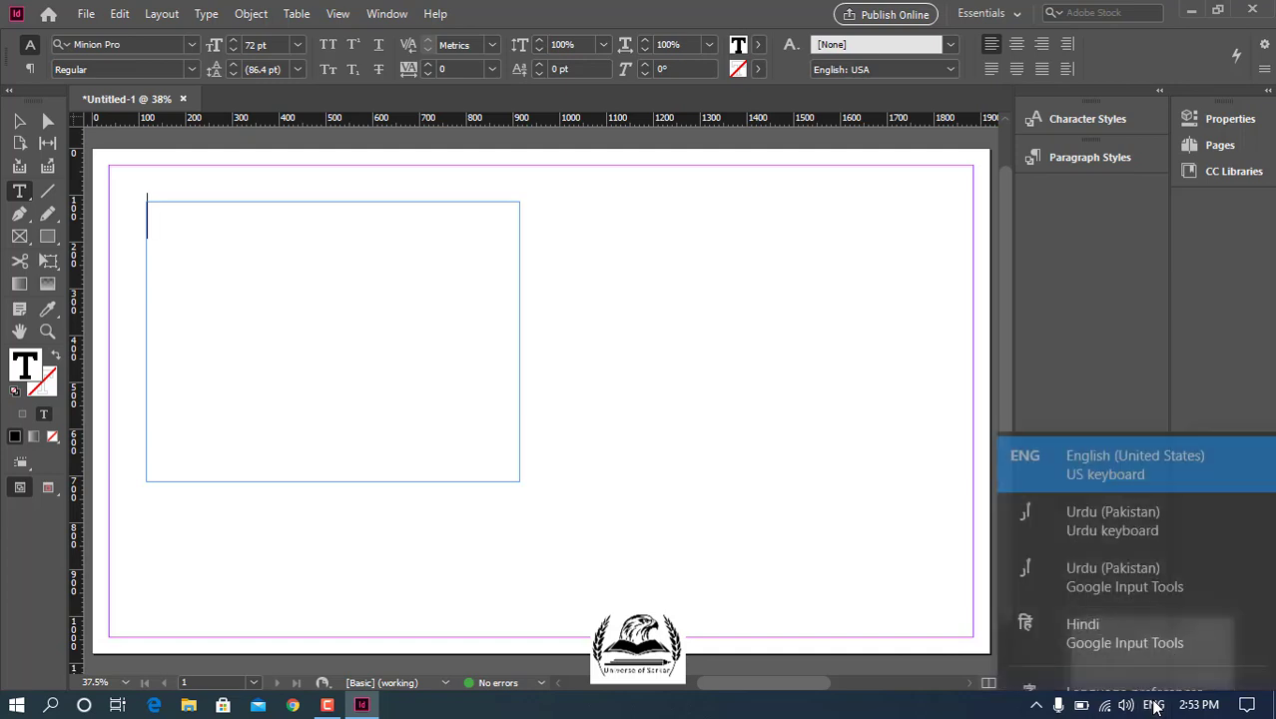
# - Type हिंदी into the frame with Hindi Google Input Tools and select it
pyautogui.click(1075, 613)
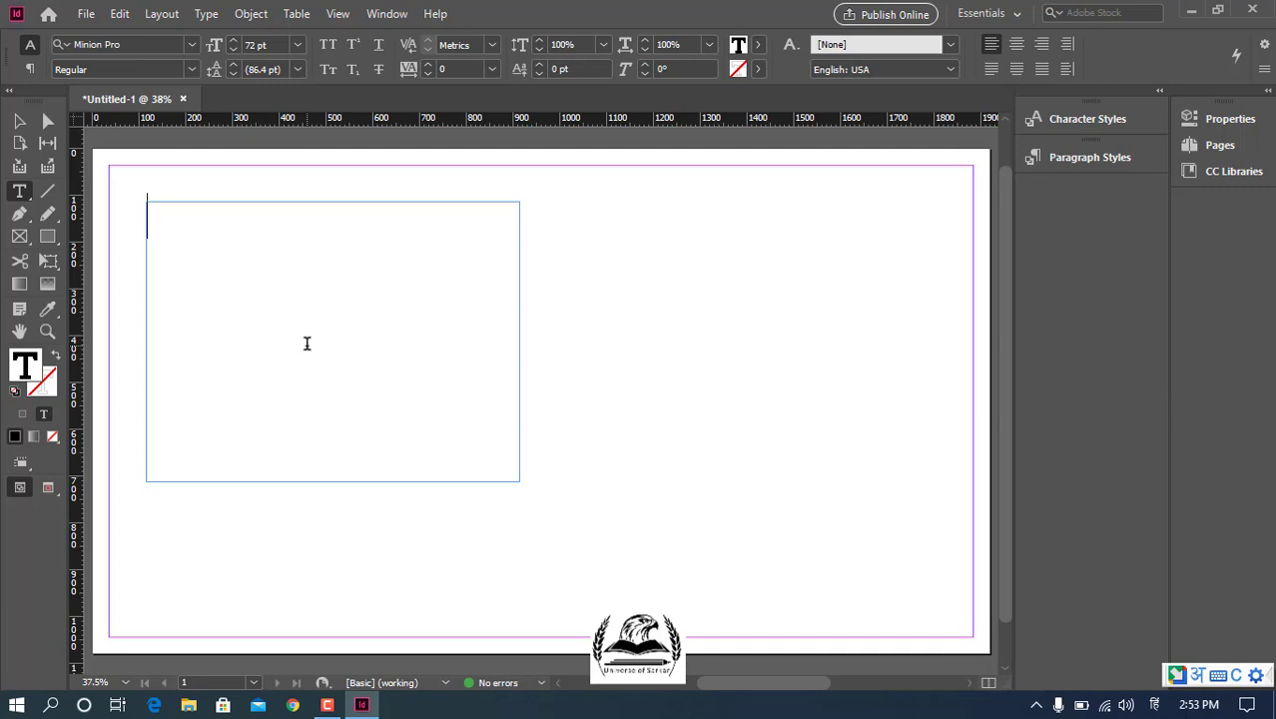
pyautogui.write('hindi')
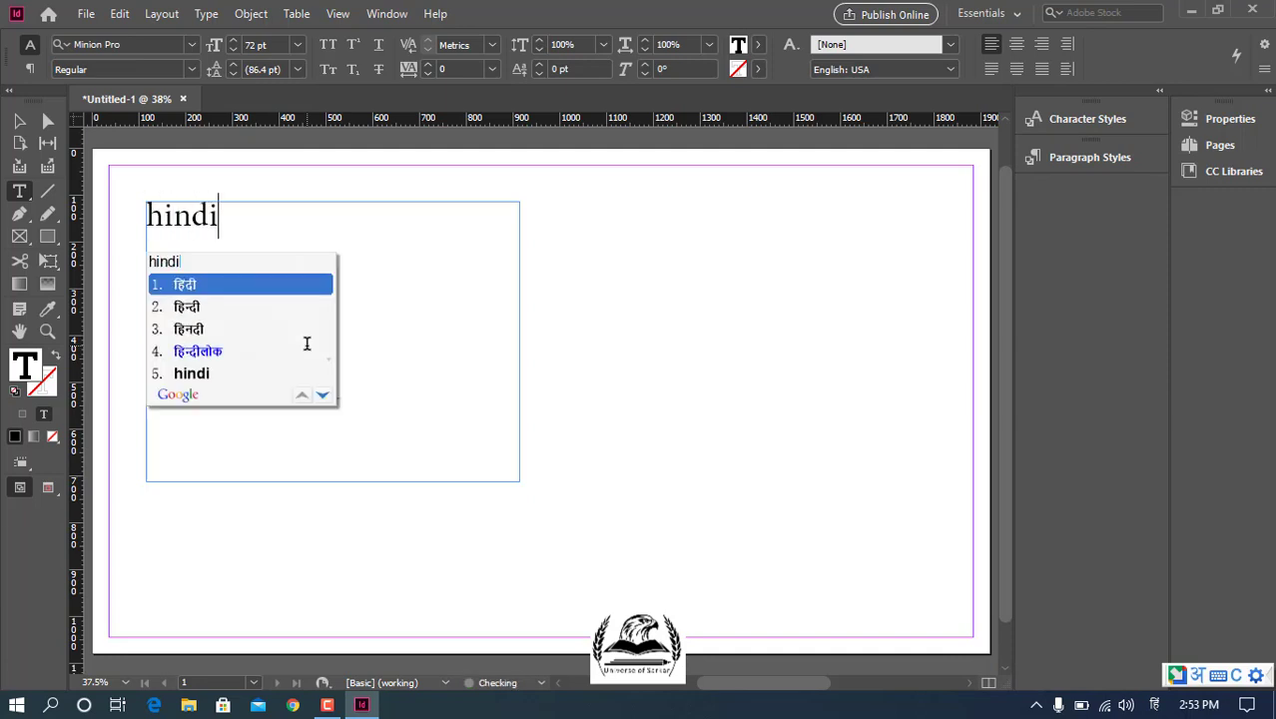
pyautogui.press('space')
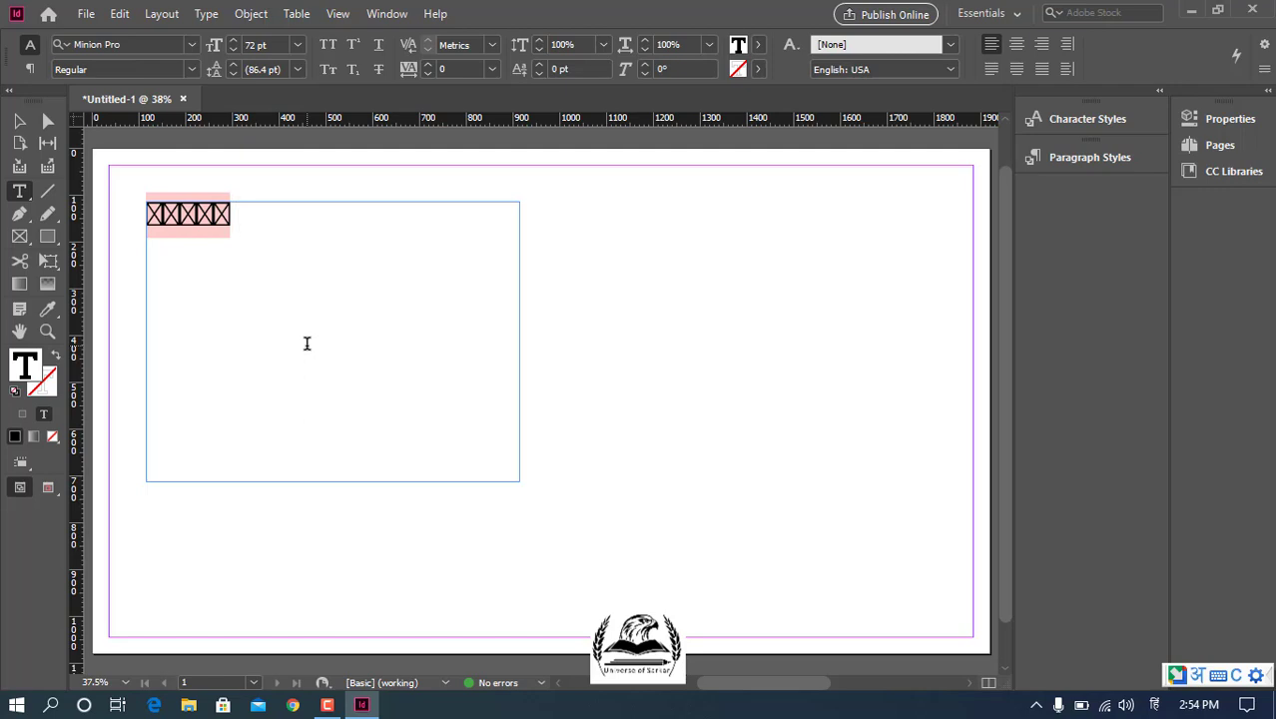
pyautogui.hotkey('ctrl', 'a')
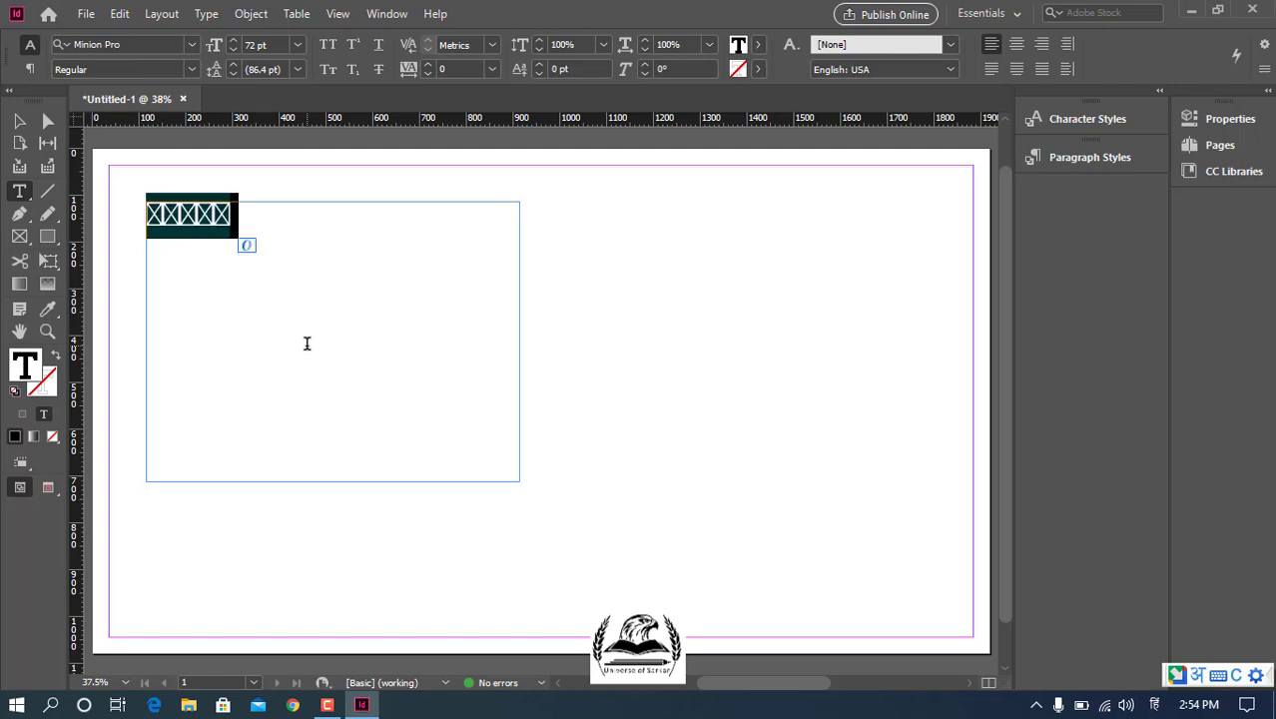
pyautogui.click(137, 44)
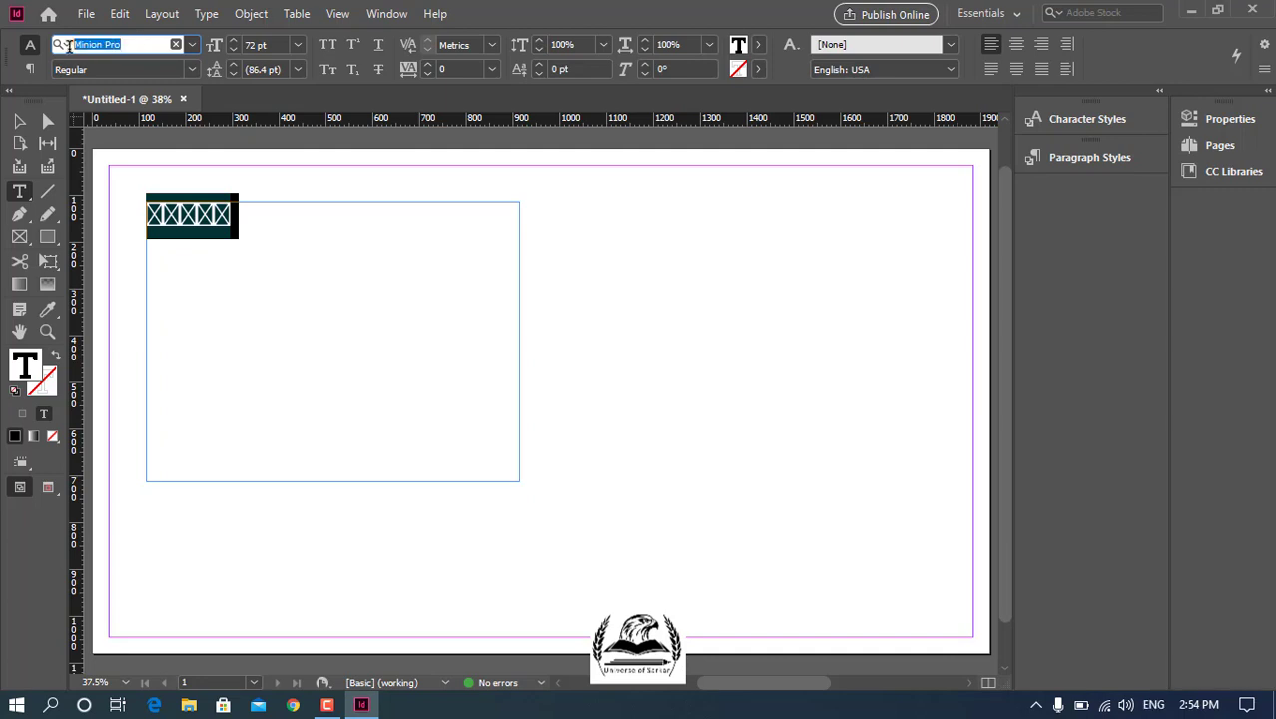
# - Change the Hindi word's font to Nirmala UI Bold, searching with 'nirmal'
pyautogui.click(61, 45)
pyautogui.write('nirmal')
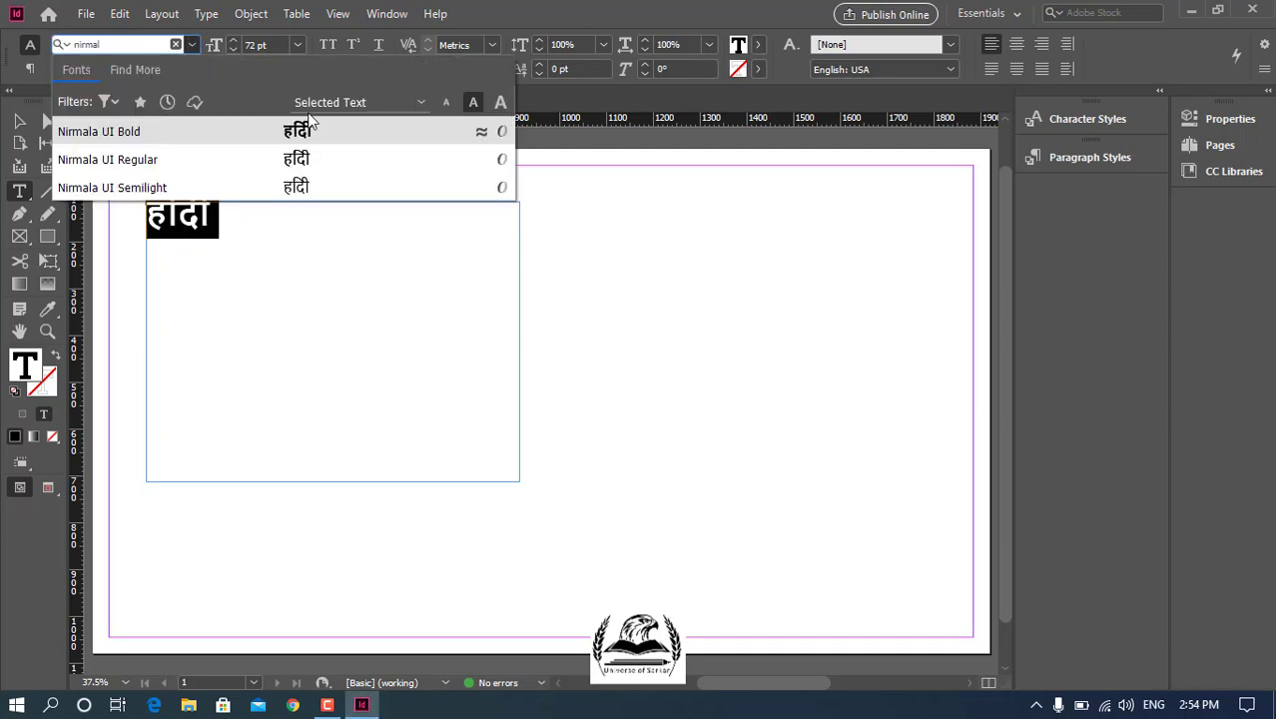
pyautogui.click(240, 132)
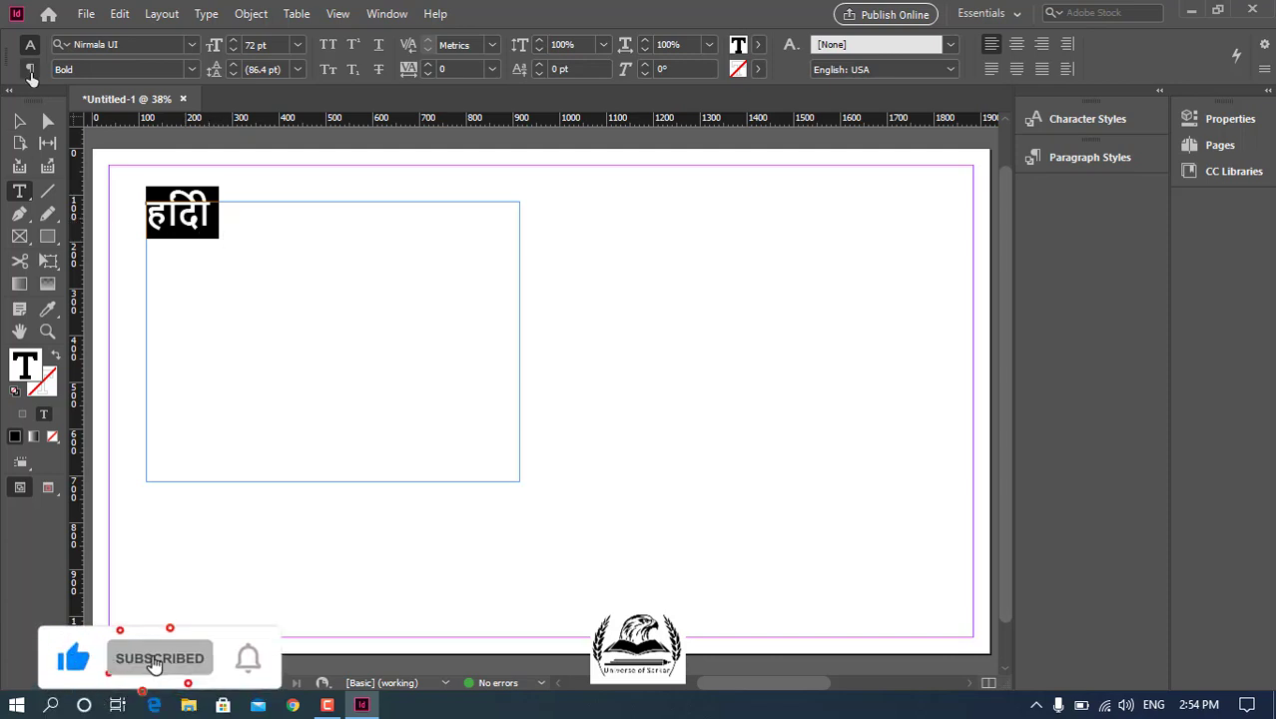
# - Try the World-Ready Paragraph and World-Ready Single-line composers on the Hindi paragraph
pyautogui.click(30, 70)
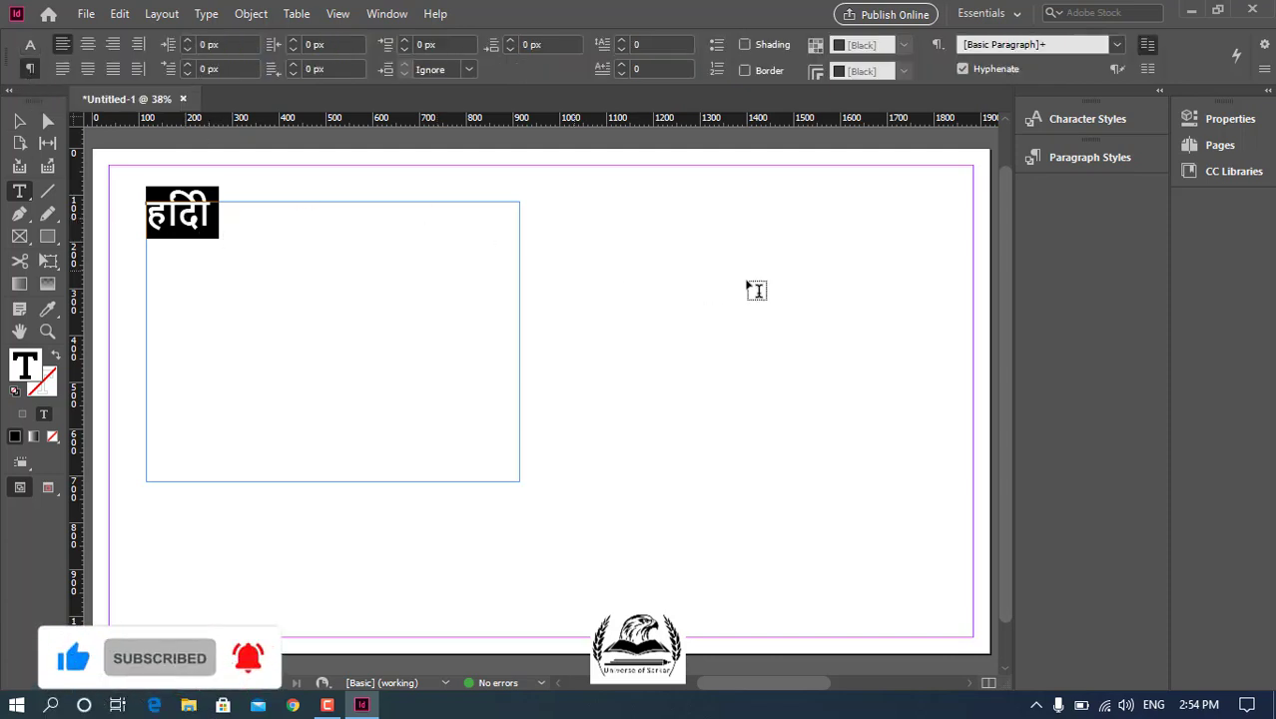
pyautogui.click(1264, 73)
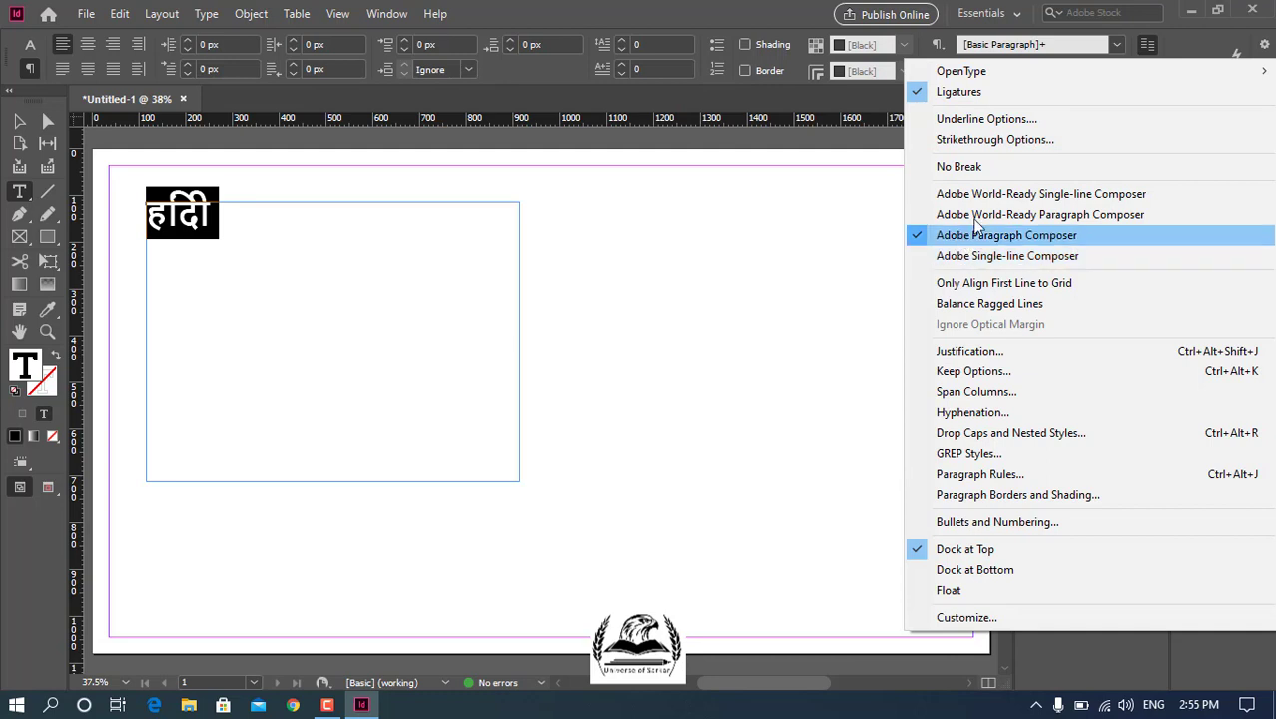
pyautogui.click(1031, 218)
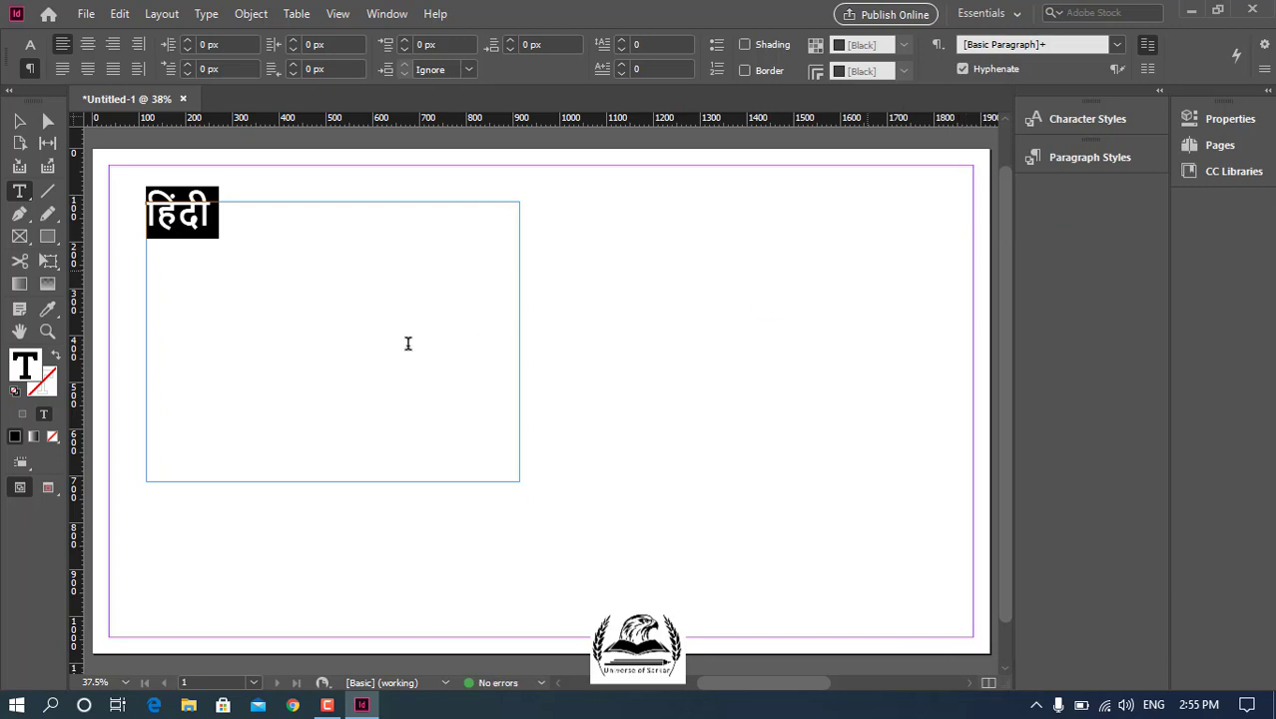
pyautogui.click(1264, 74)
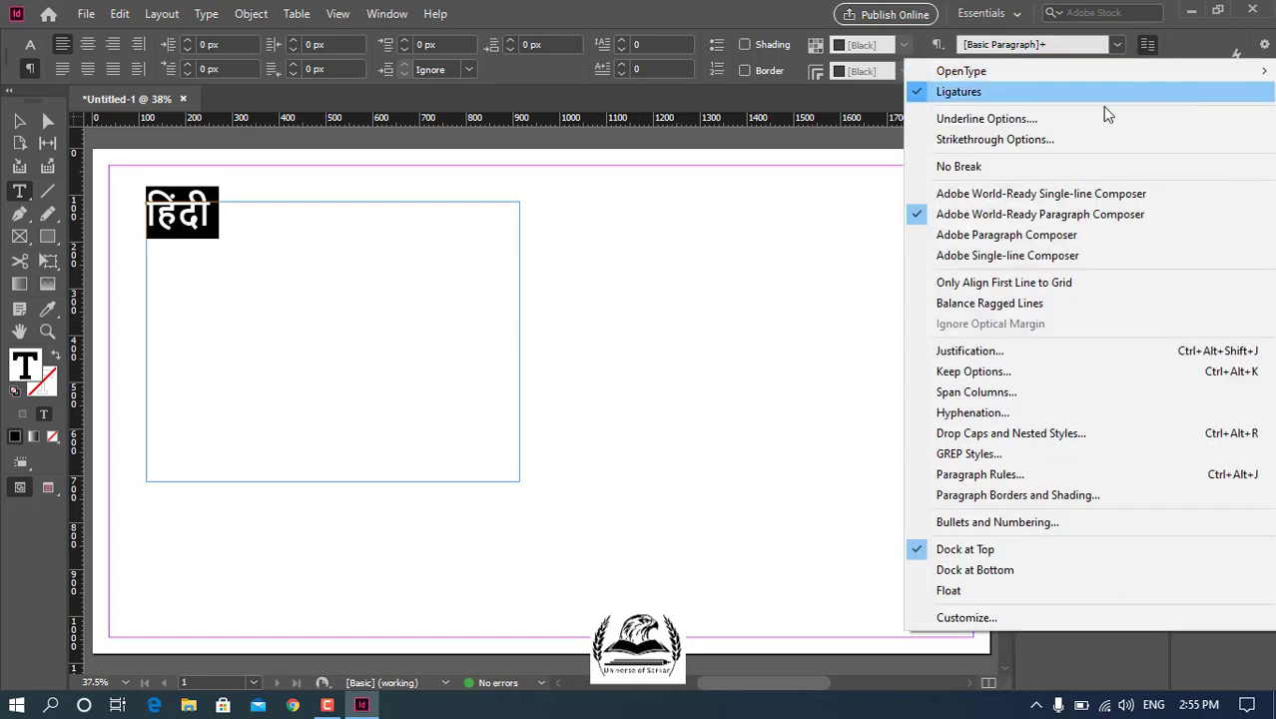
pyautogui.click(939, 197)
pyautogui.click(1265, 46)
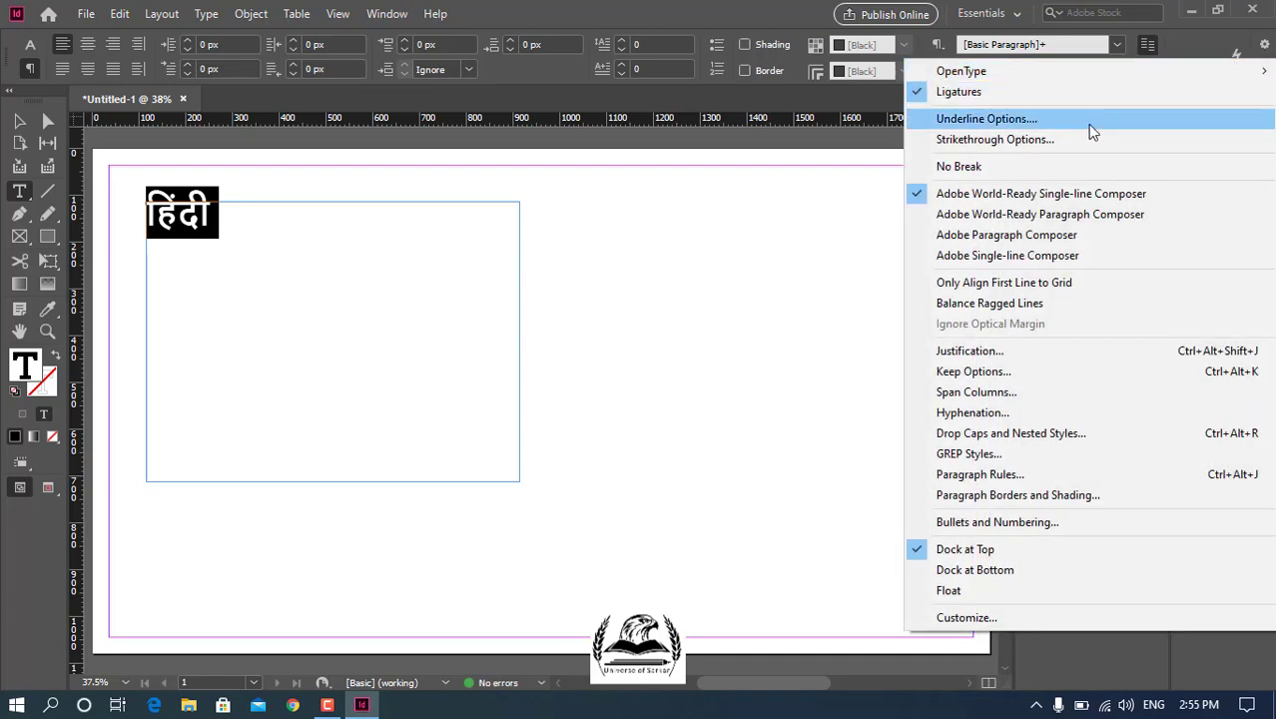
pyautogui.click(960, 216)
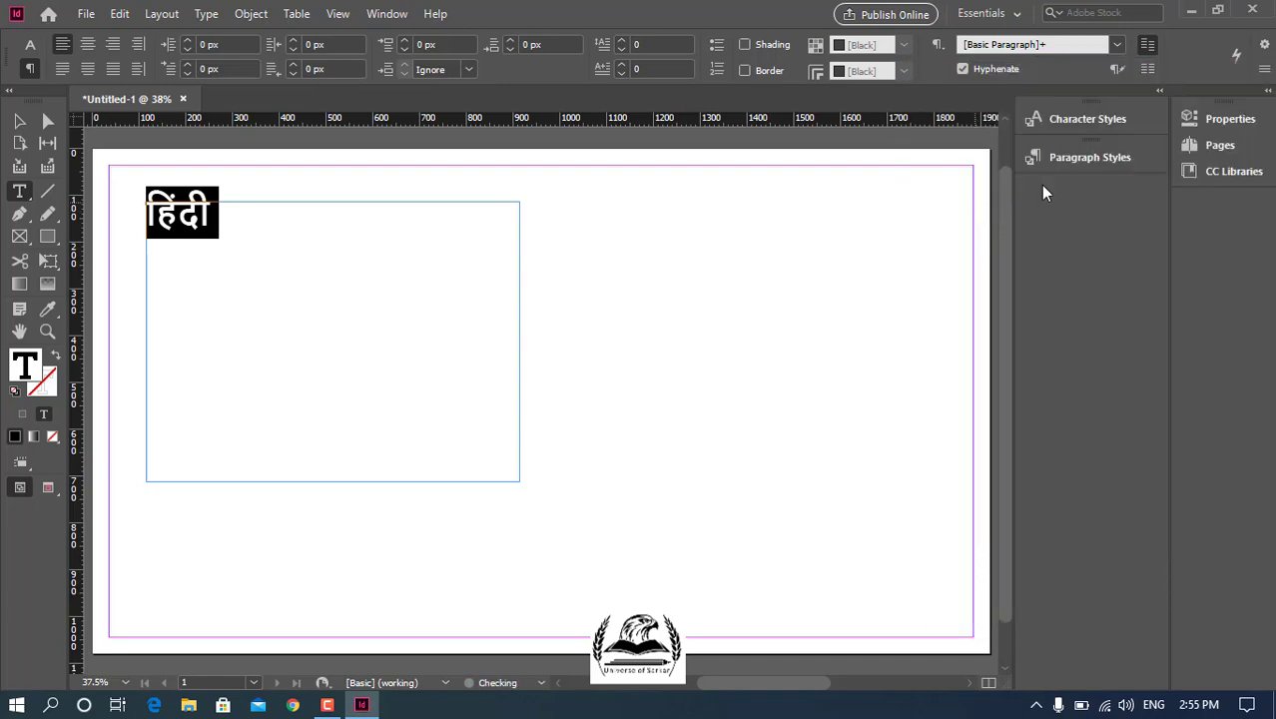
# - Test the plain Adobe composers, then settle on World-Ready Paragraph Composer and deselect
pyautogui.click(1264, 46)
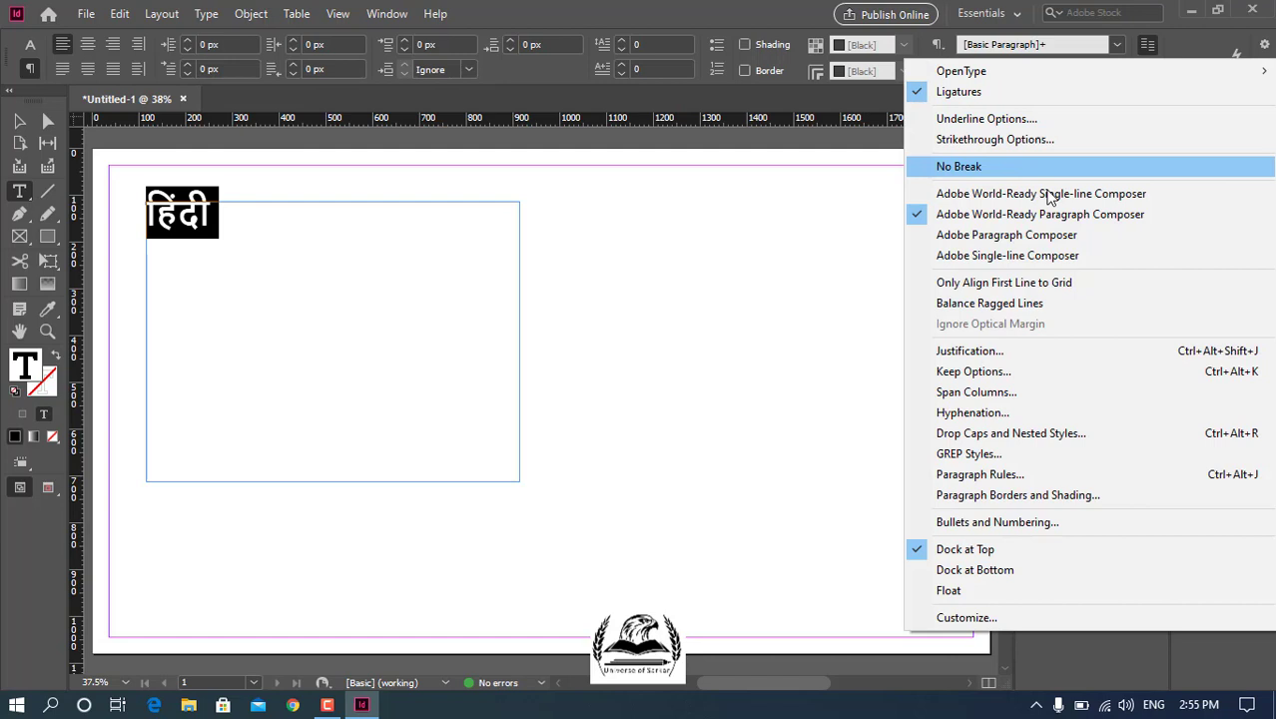
pyautogui.click(1007, 235)
pyautogui.click(1266, 76)
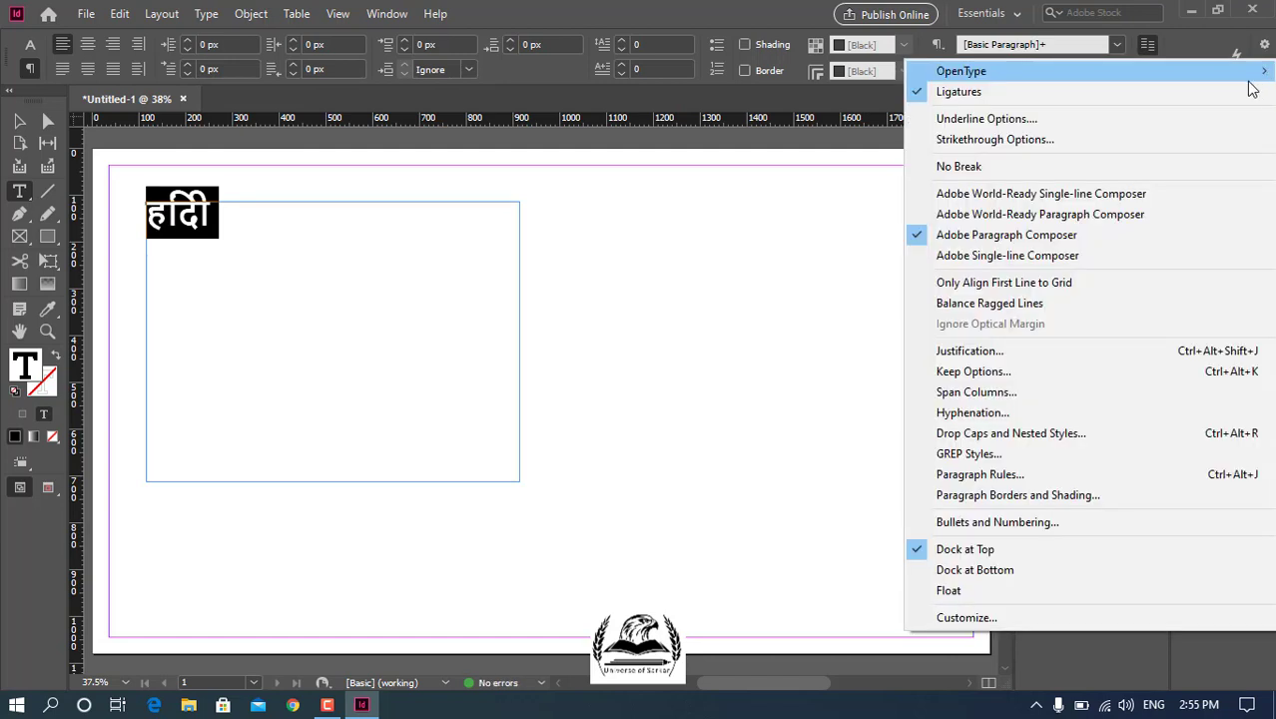
pyautogui.click(963, 258)
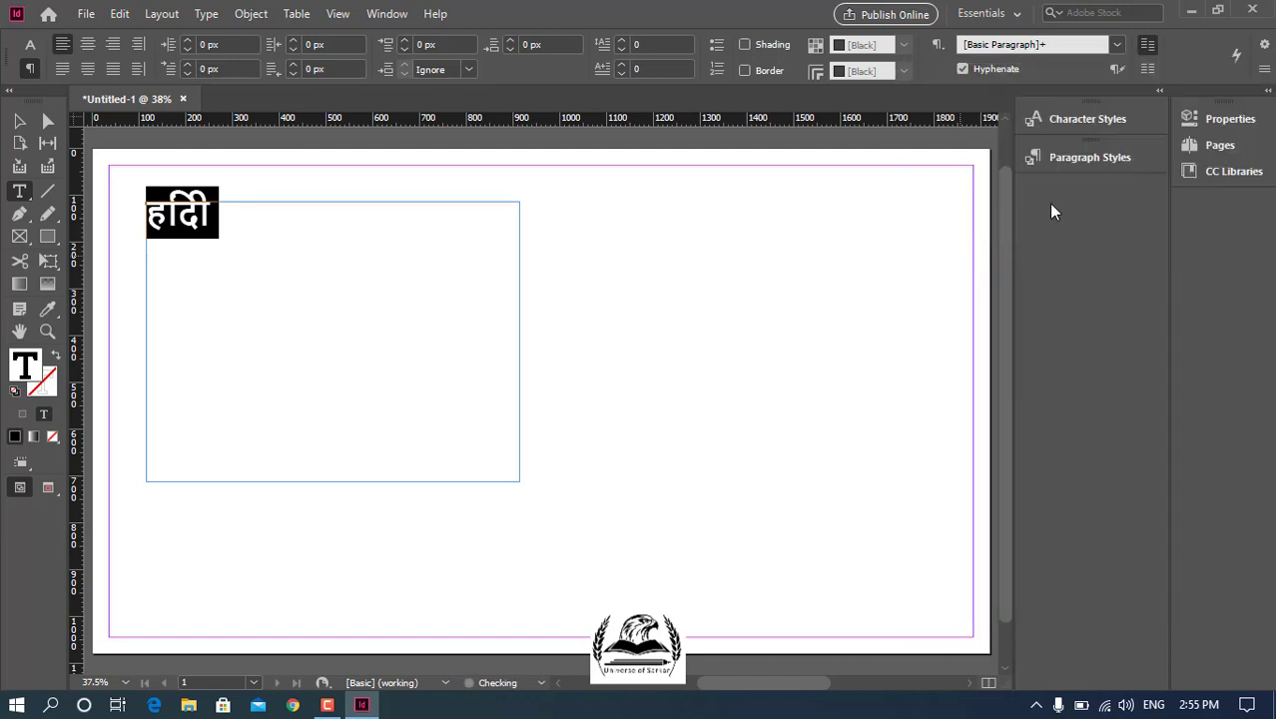
pyautogui.click(1264, 45)
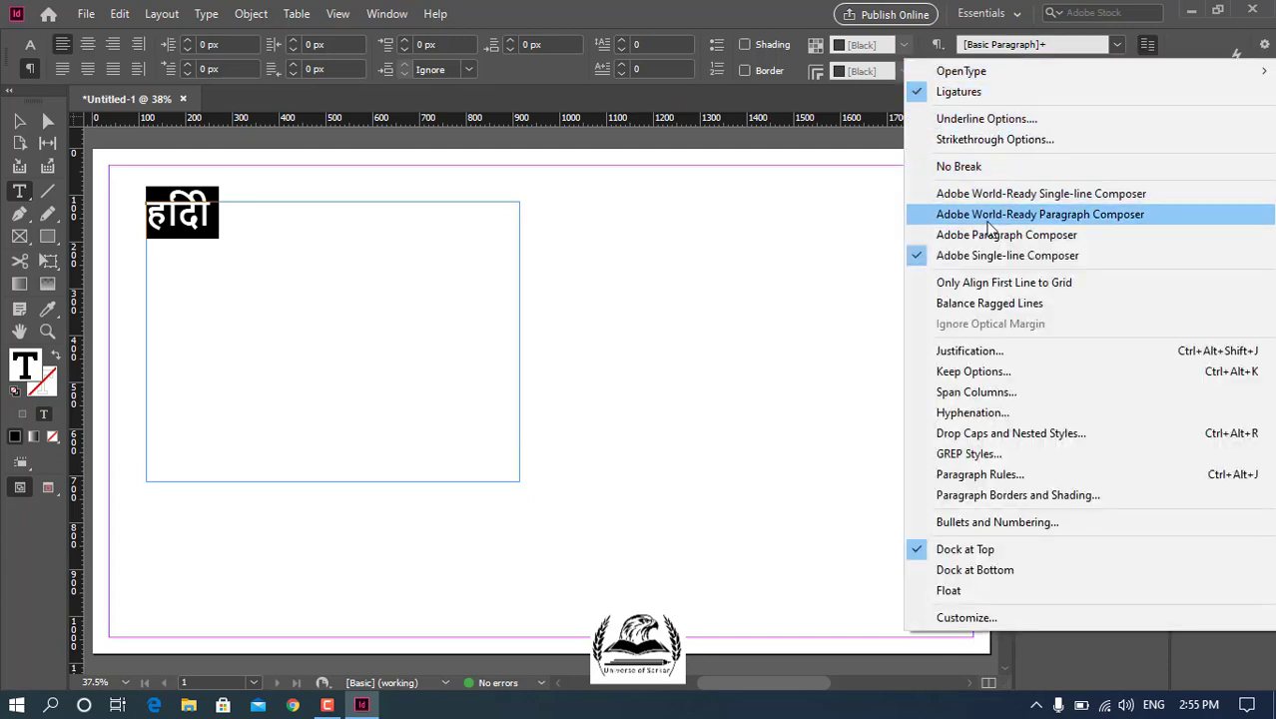
pyautogui.click(993, 214)
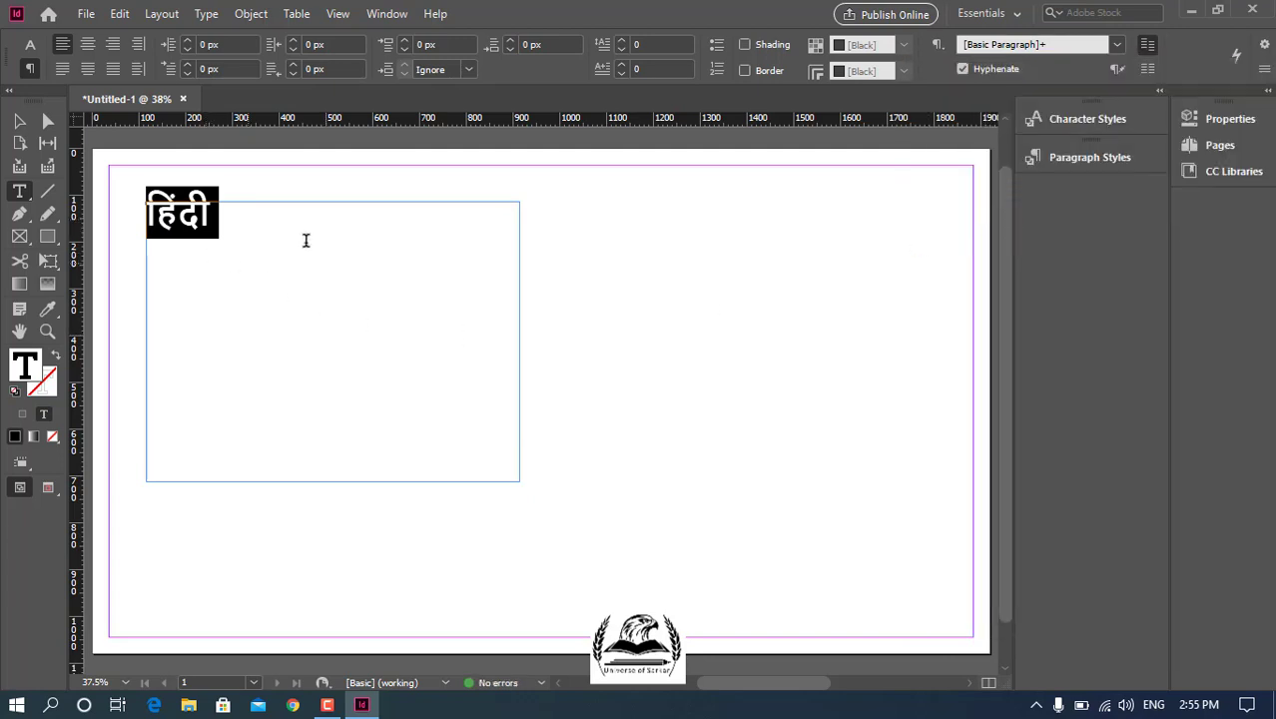
pyautogui.click(22, 125)
# - Draw a second text frame right of the first and set its text size to 72 pt
pyautogui.click(22, 125)
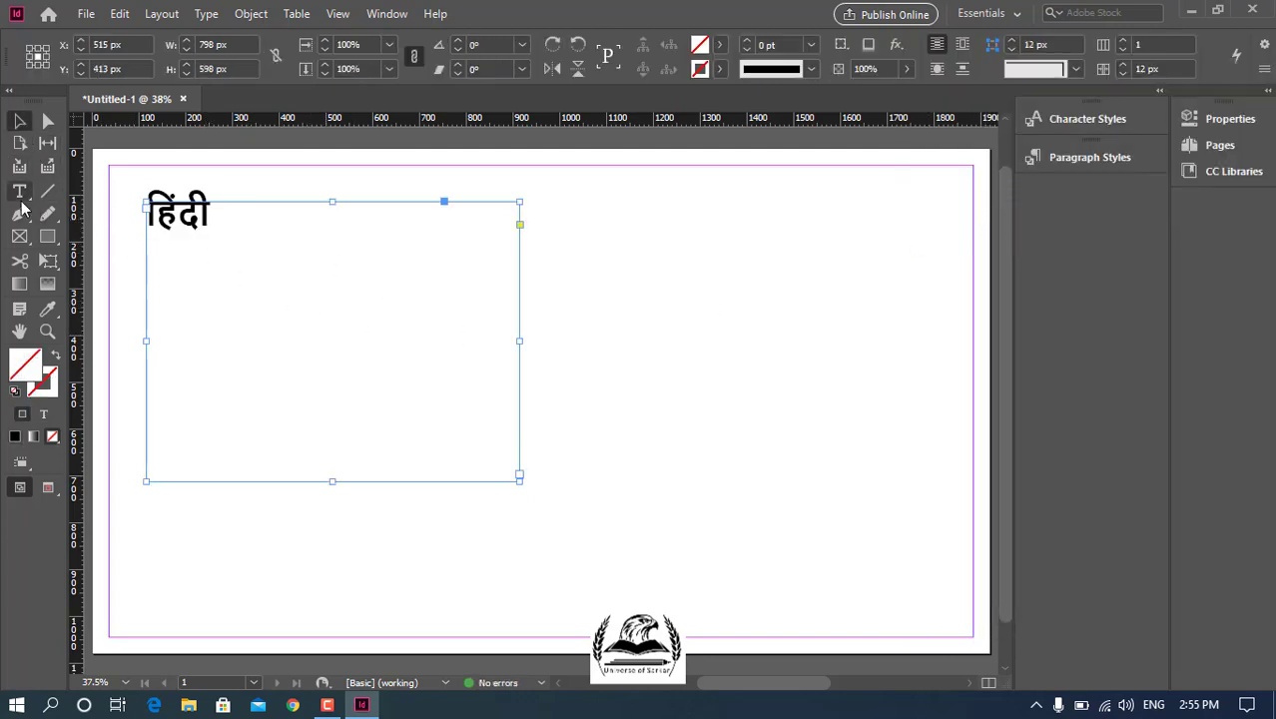
pyautogui.click(19, 191)
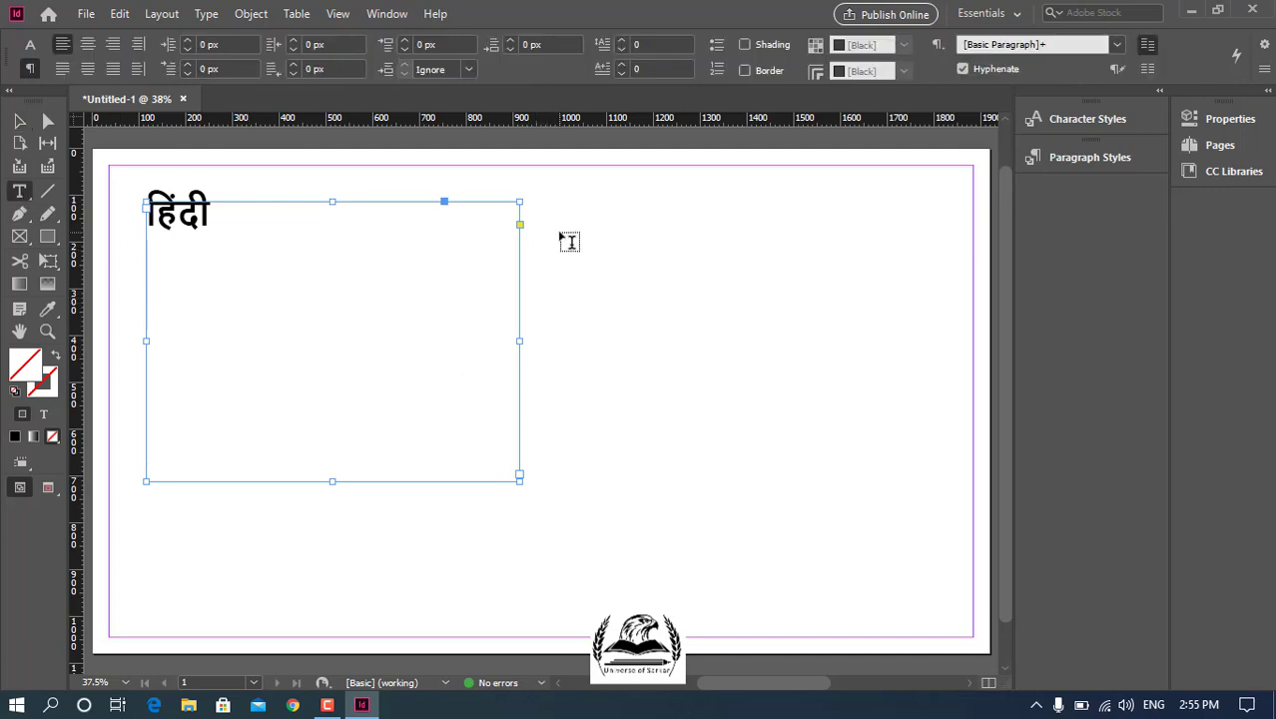
pyautogui.moveTo(554, 232)
pyautogui.mouseDown()
pyautogui.moveTo(728, 408)
pyautogui.moveTo(940, 559)
pyautogui.mouseUp()
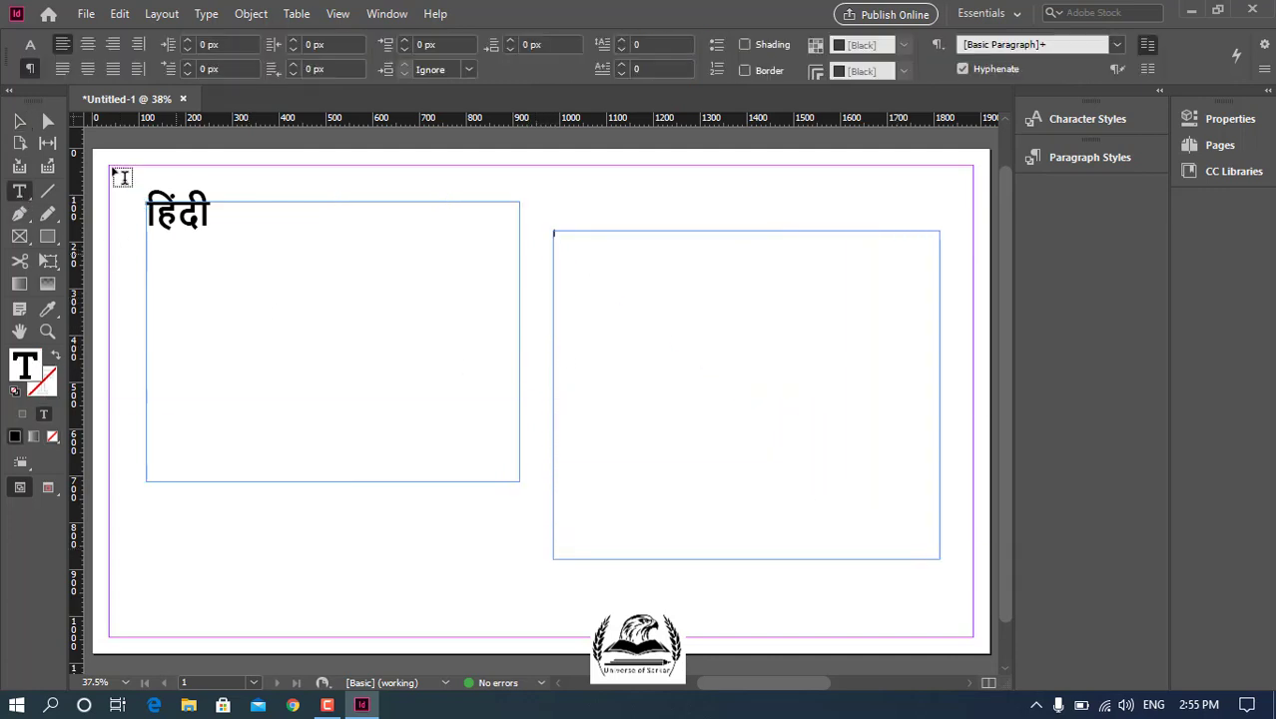
pyautogui.click(30, 44)
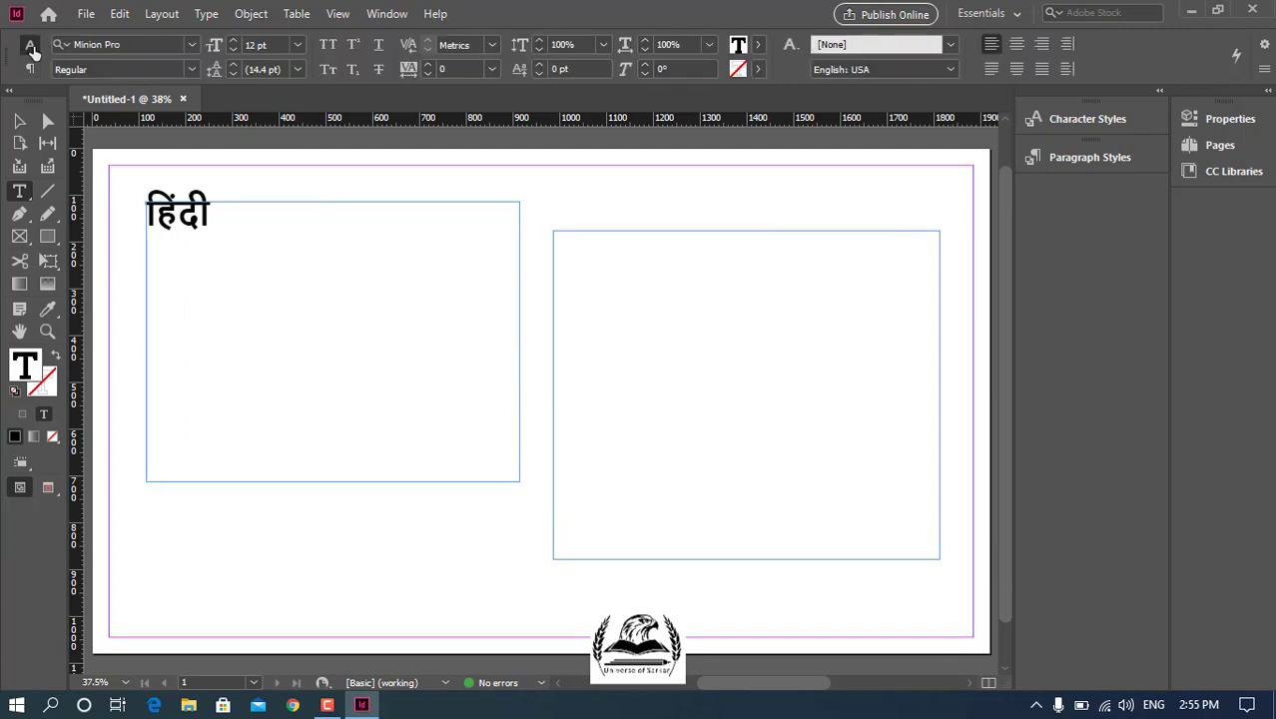
pyautogui.click(299, 44)
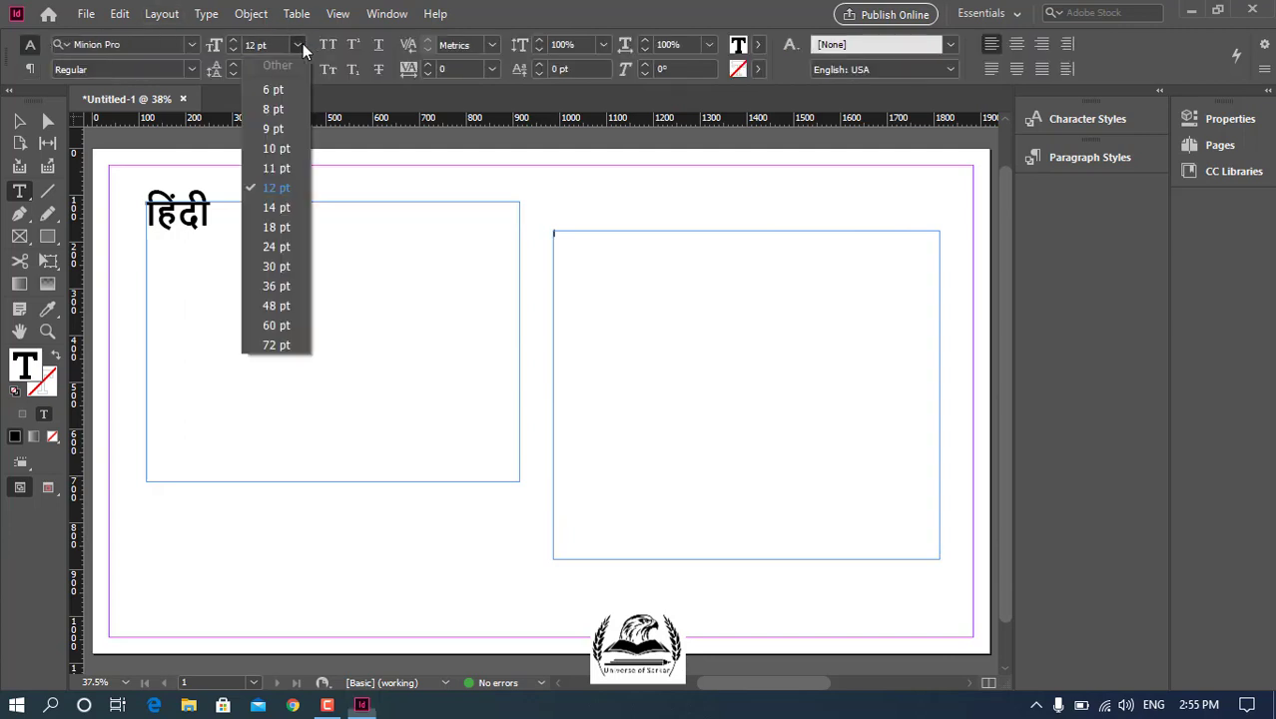
pyautogui.click(276, 345)
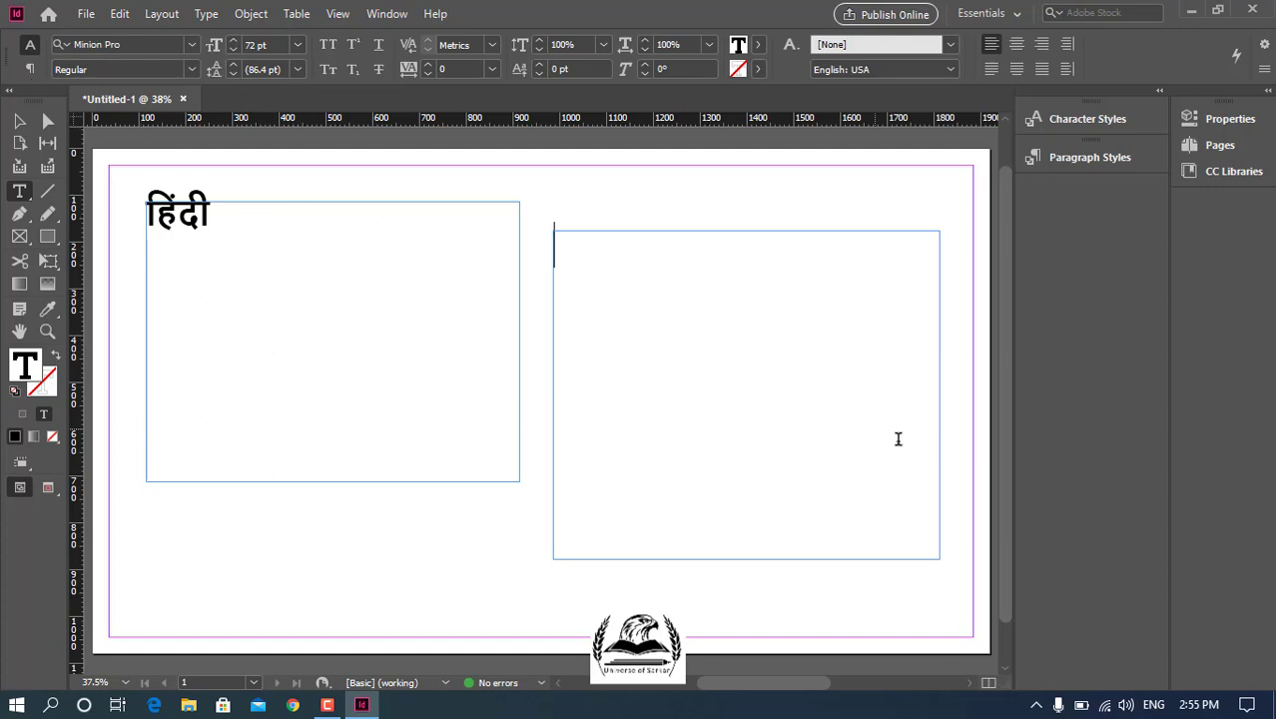
# - Type the Urdu word via Urdu Google Input Tools using 'urdu', then select all of it
pyautogui.click(1153, 704)
pyautogui.click(1142, 565)
pyautogui.click(1145, 564)
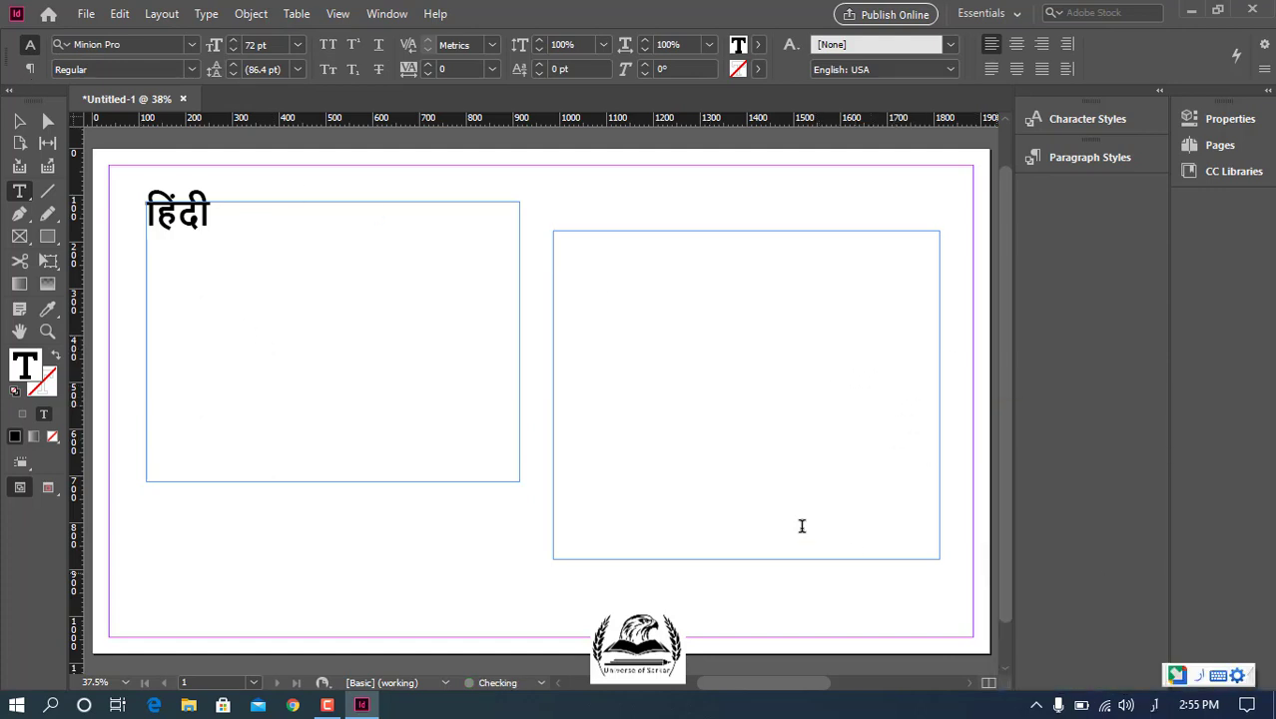
pyautogui.write('u')
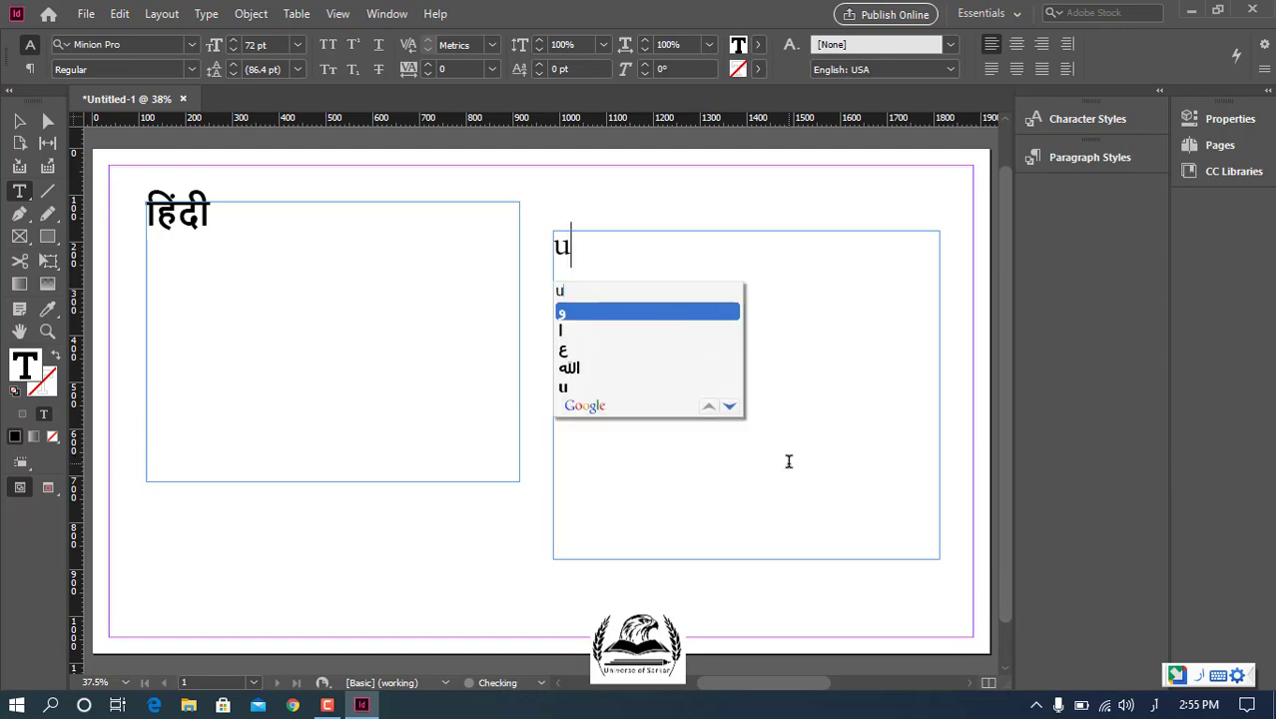
pyautogui.write('rdu')
pyautogui.press('space')
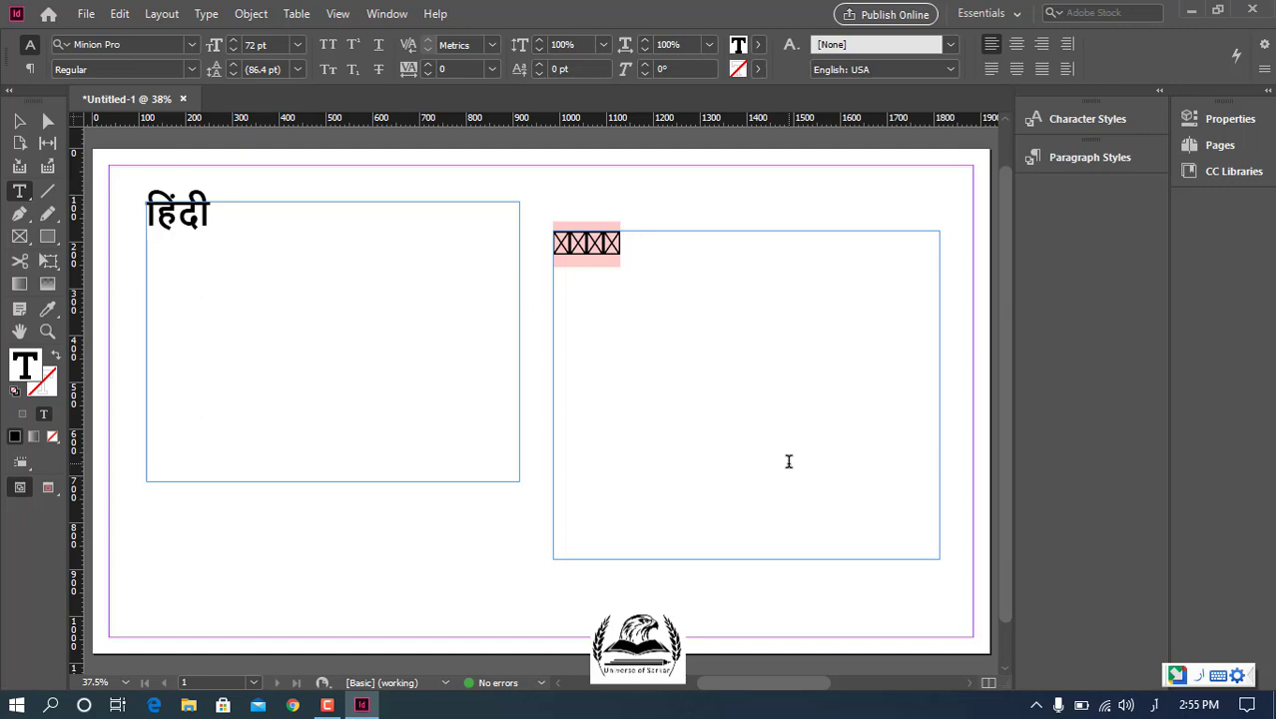
pyautogui.hotkey('ctrl', 'a')
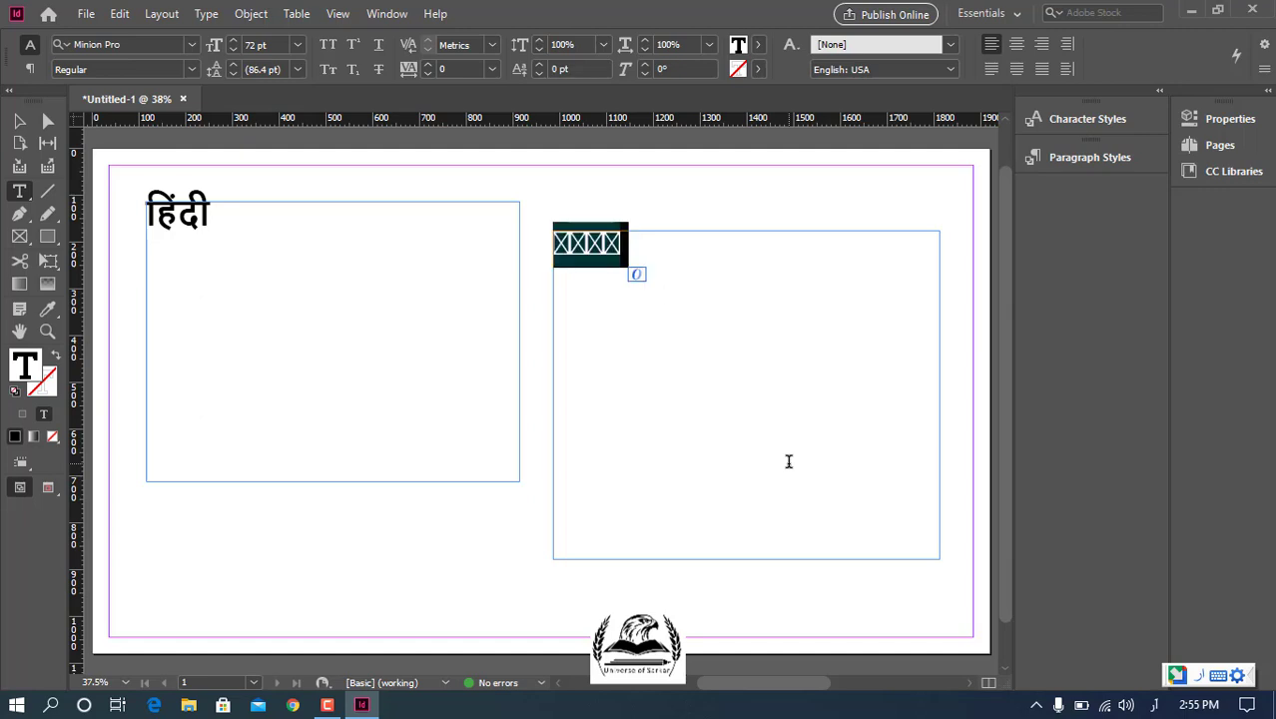
# - Set the Urdu word's font to Alvi Nastaleeq, searching with 'alvi'
pyautogui.click(138, 43)
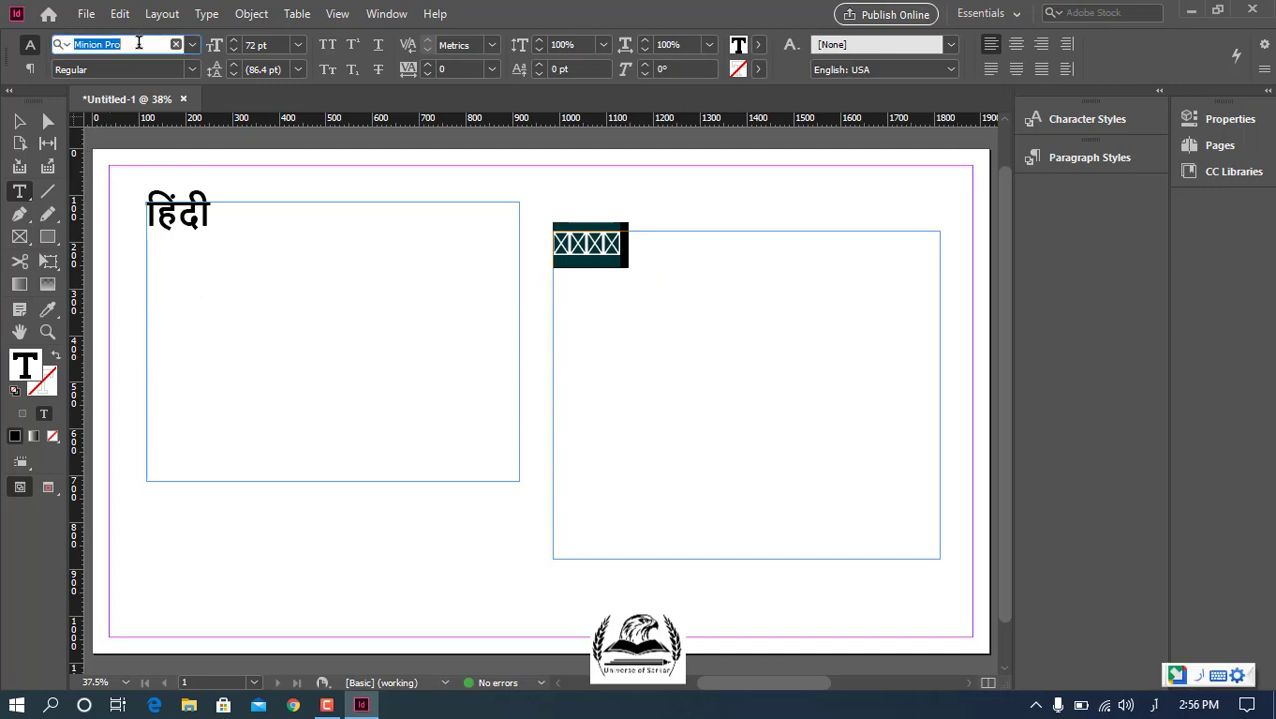
pyautogui.write('alvi')
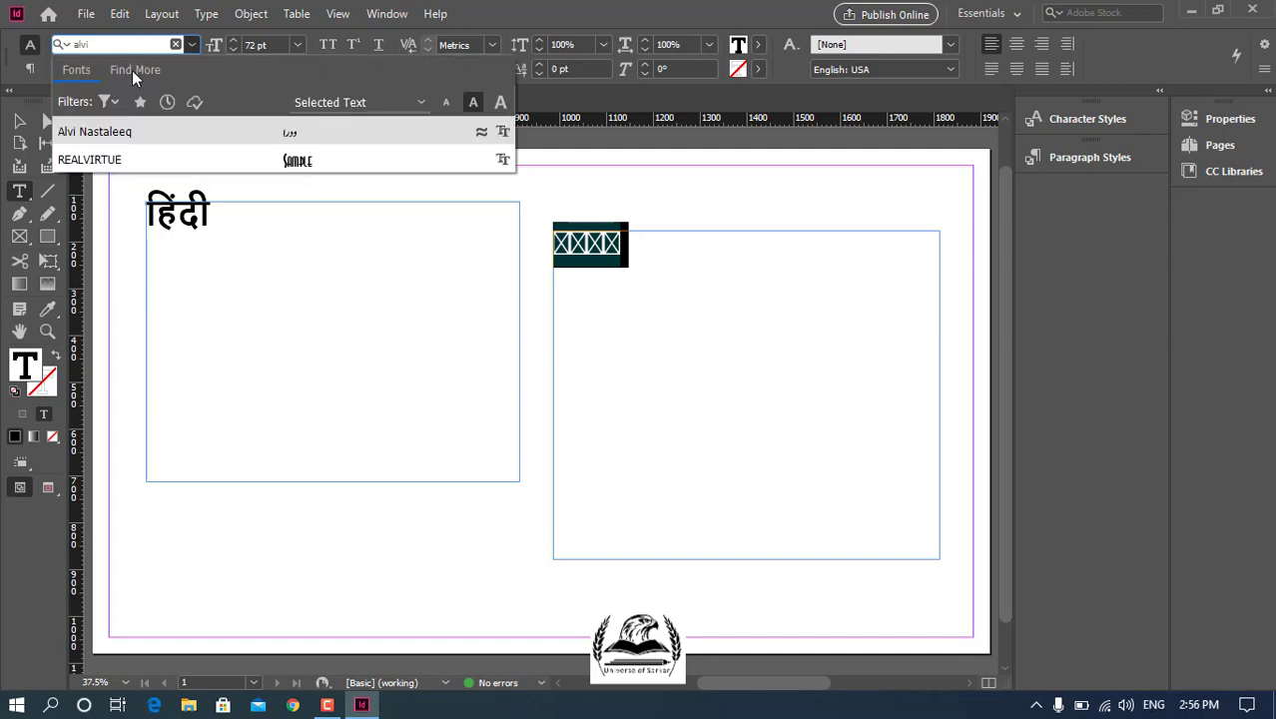
pyautogui.click(159, 136)
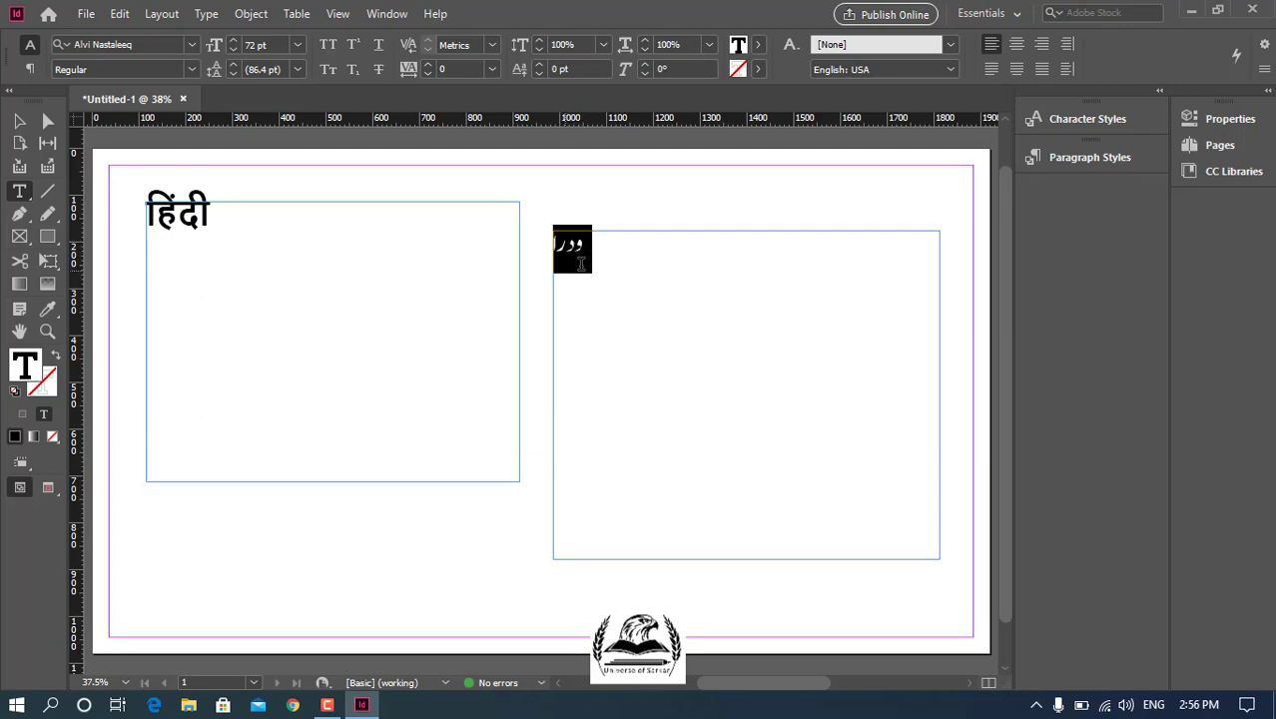
# - After trying Single-line Composer, apply World-Ready Paragraph Composer to the Urdu text and deselect
pyautogui.click(1264, 45)
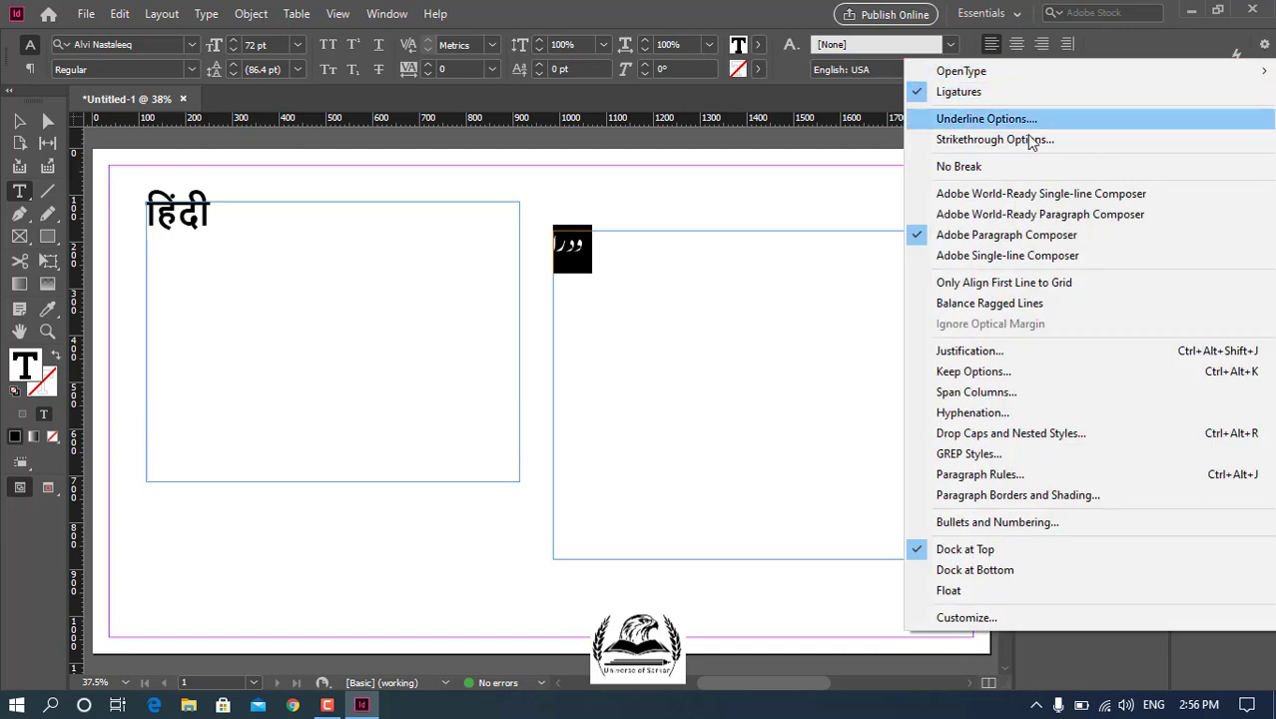
pyautogui.click(1006, 258)
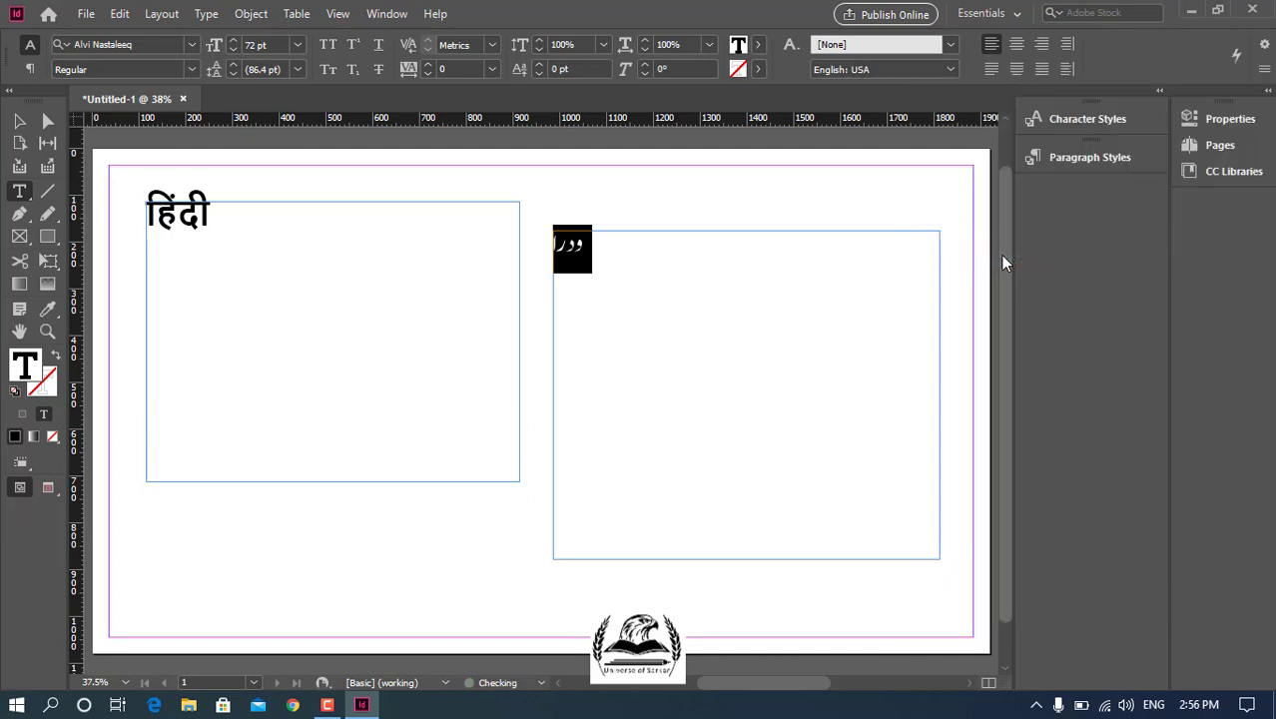
pyautogui.click(1263, 69)
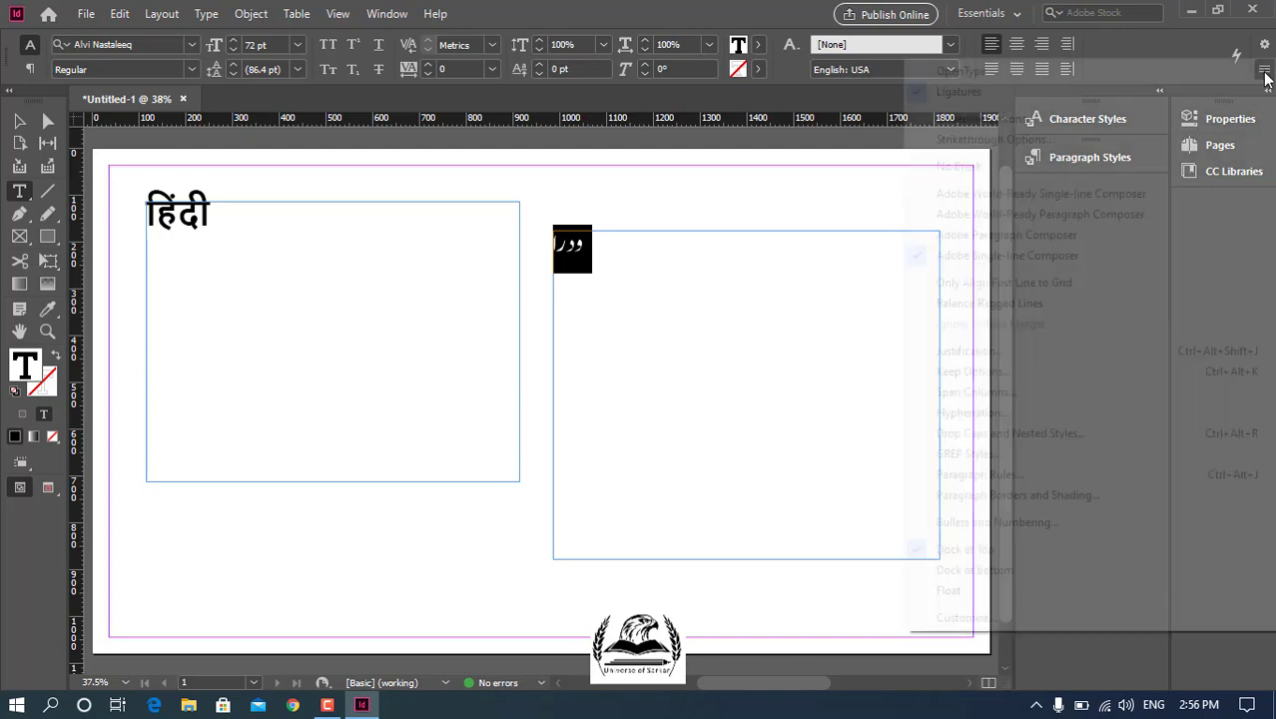
pyautogui.click(966, 216)
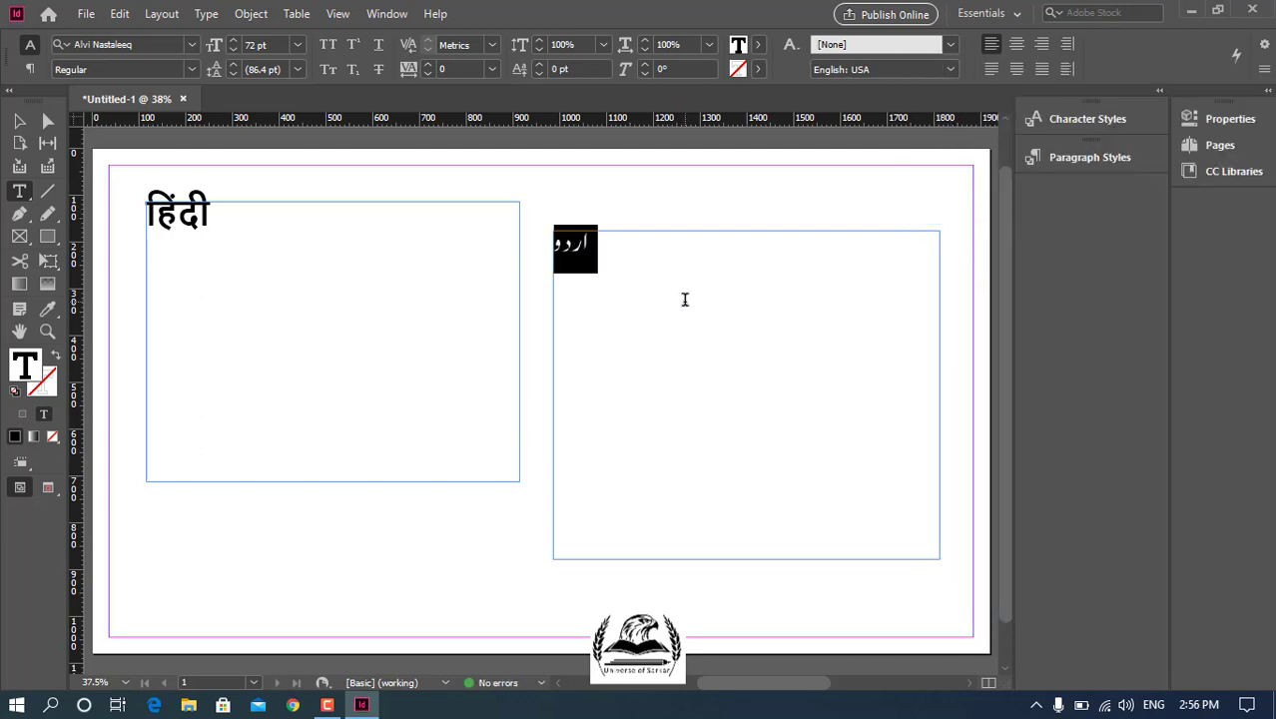
pyautogui.click(634, 247)
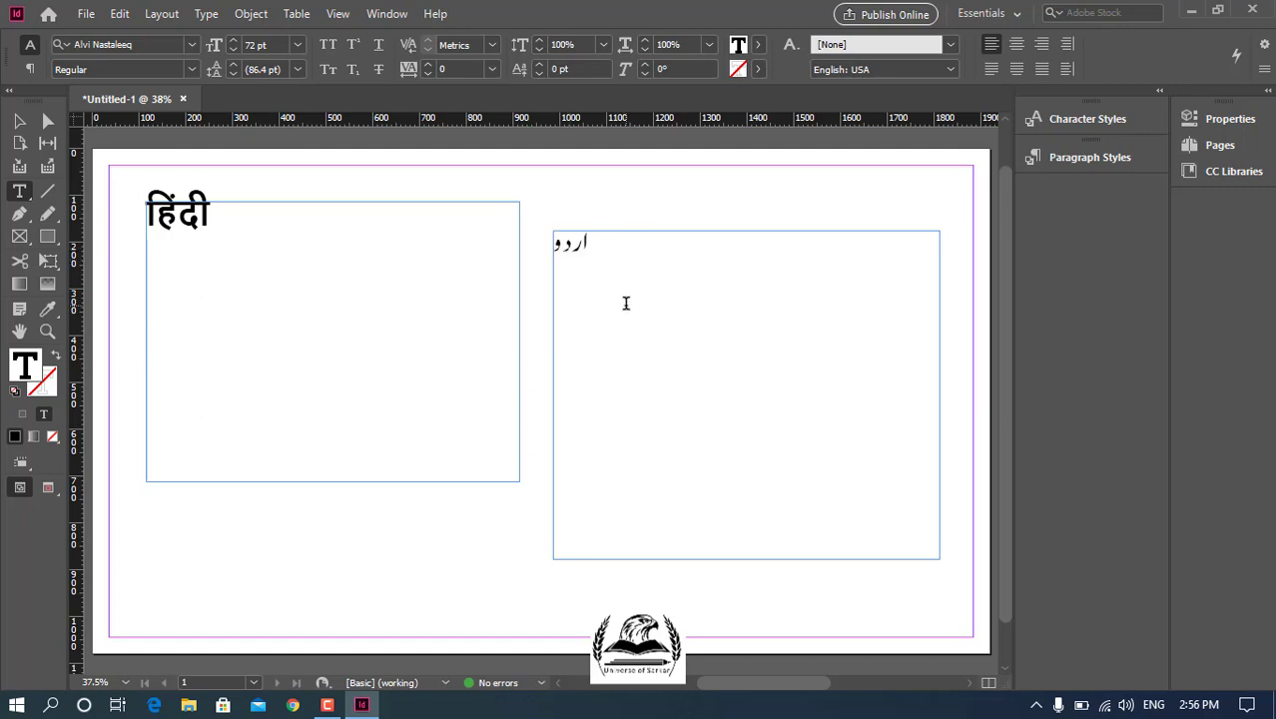
# - Type 'khob' with Urdu Google Input Tools and pick the suggestion خوبصورت after اردو
pyautogui.click(1153, 705)
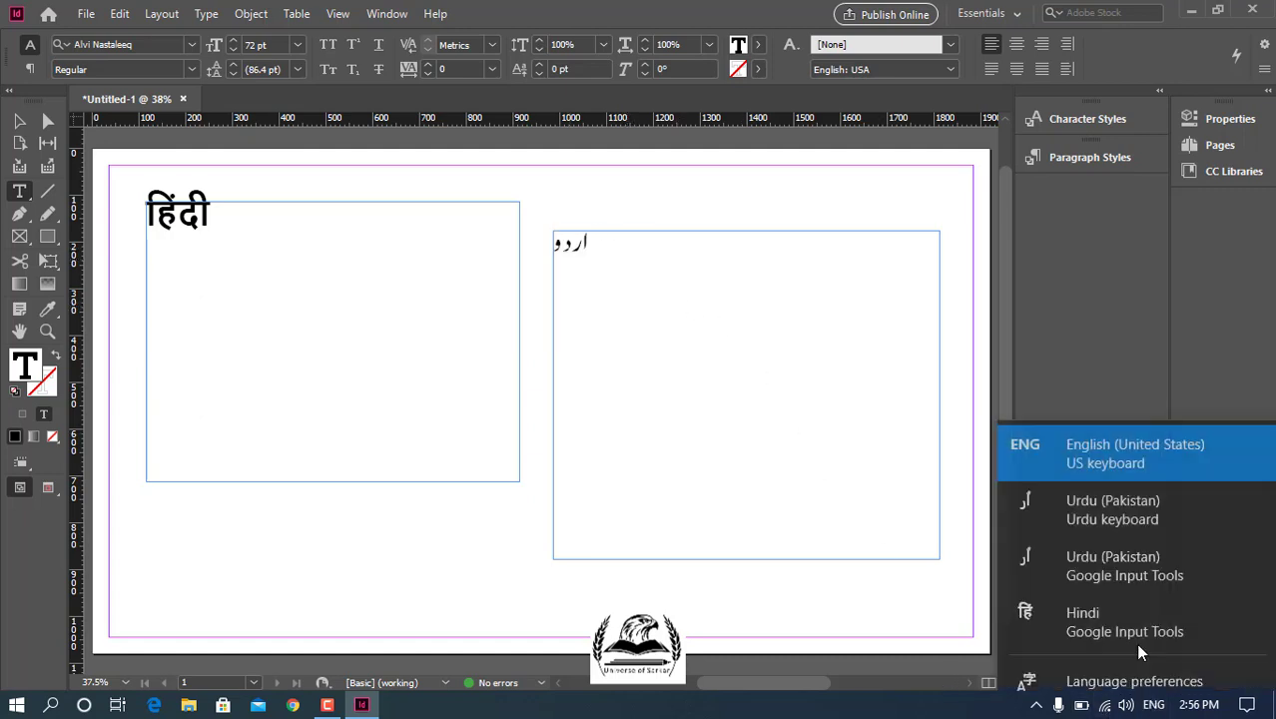
pyautogui.click(1134, 544)
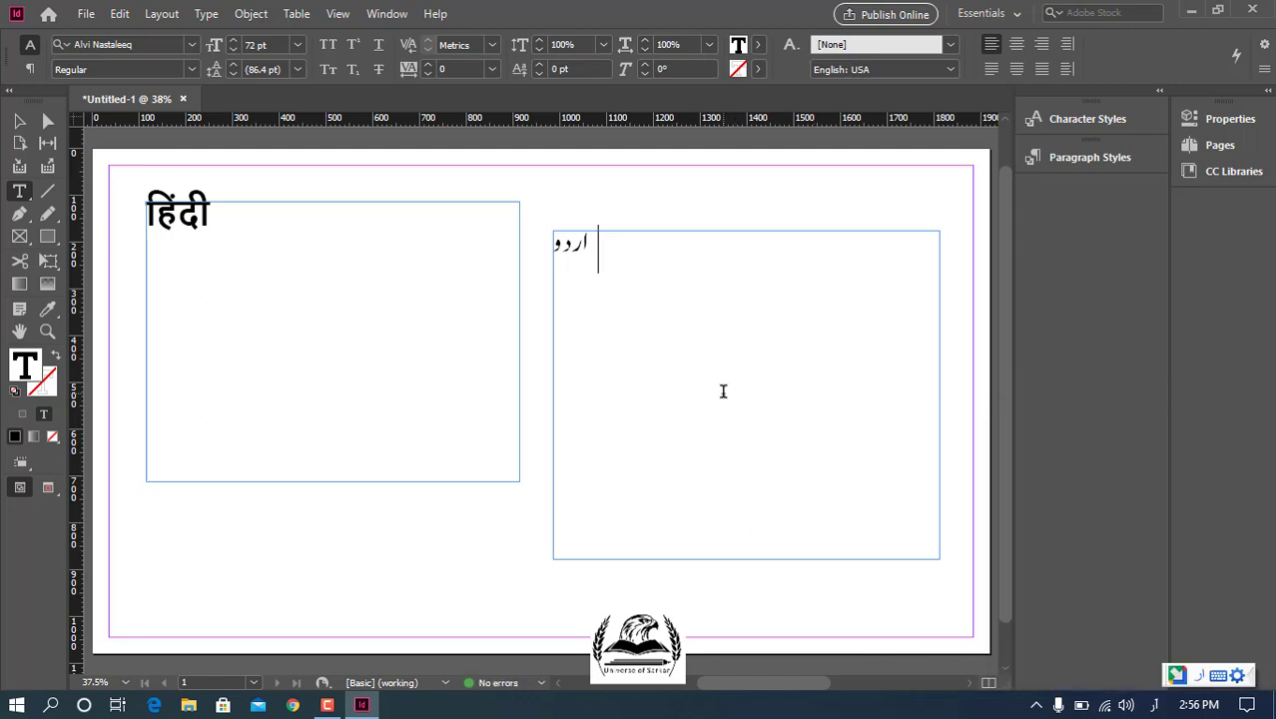
pyautogui.write('kho')
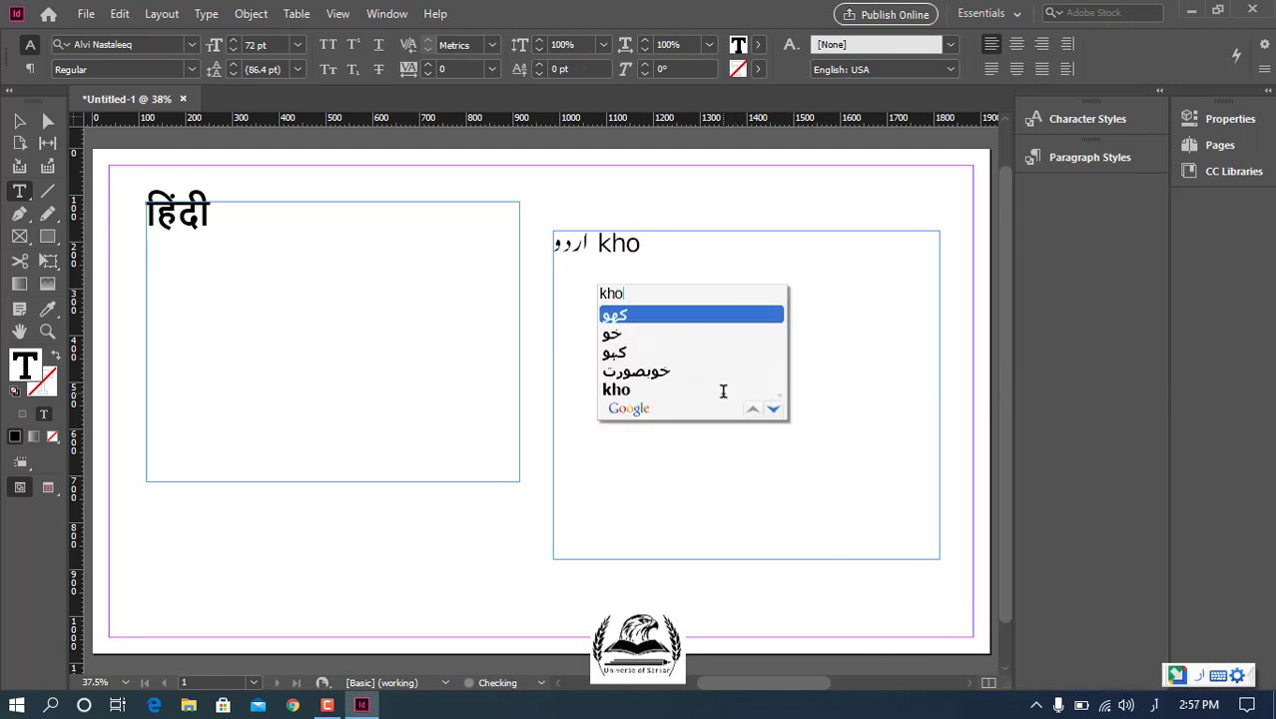
pyautogui.write('b')
pyautogui.press('Down')
pyautogui.press('Down')
pyautogui.press('Down')
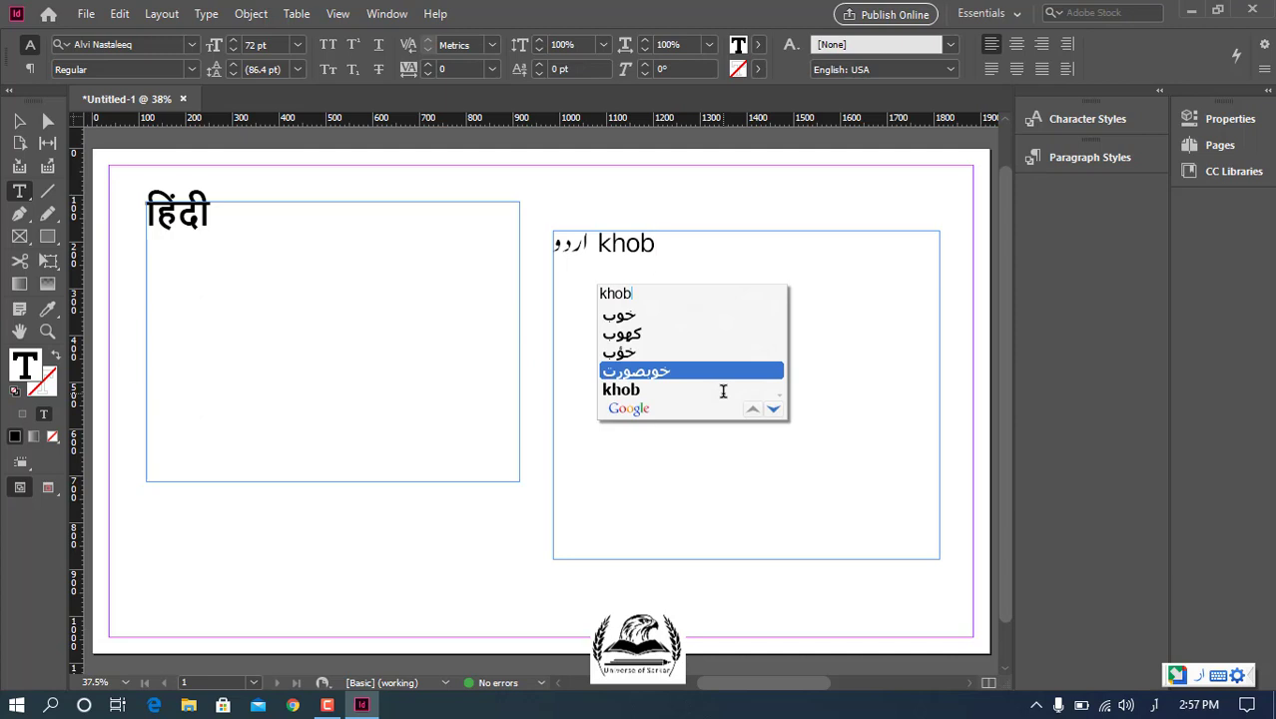
pyautogui.press('Return')
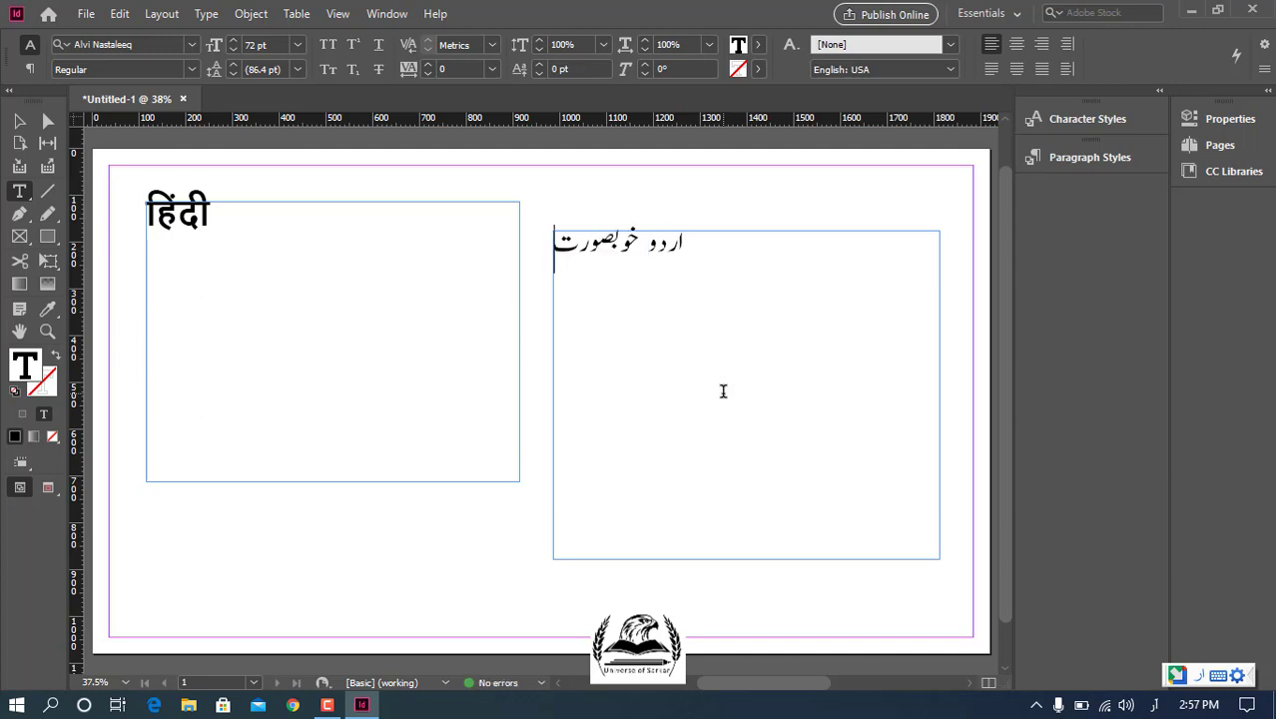